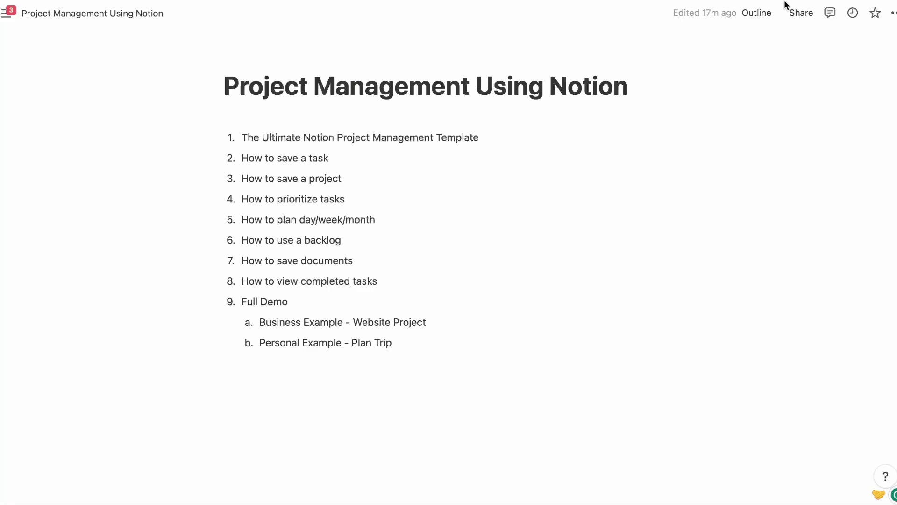
Highlight each outline item in turn, from the first item through How to save documents
left_click_drag(486, 136, 224, 132)
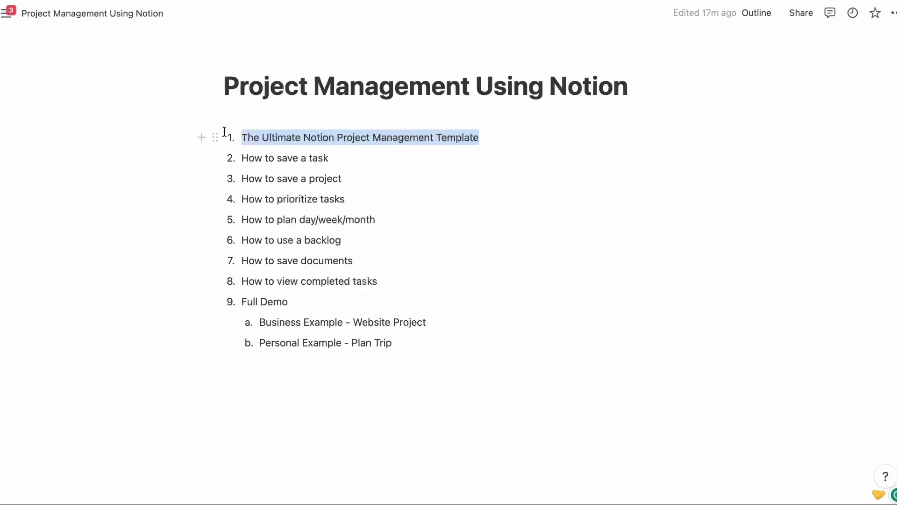
left_click(274, 161)
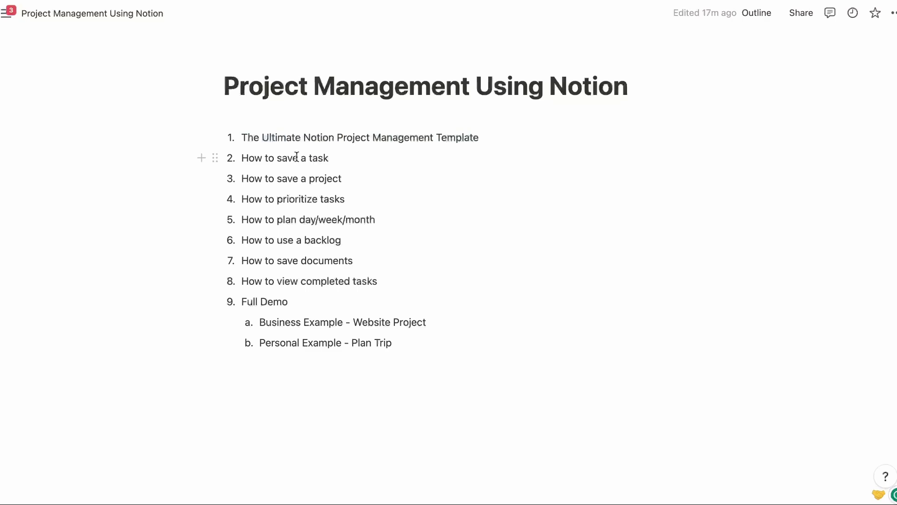
left_click_drag(297, 157, 334, 157)
left_click_drag(275, 178, 344, 179)
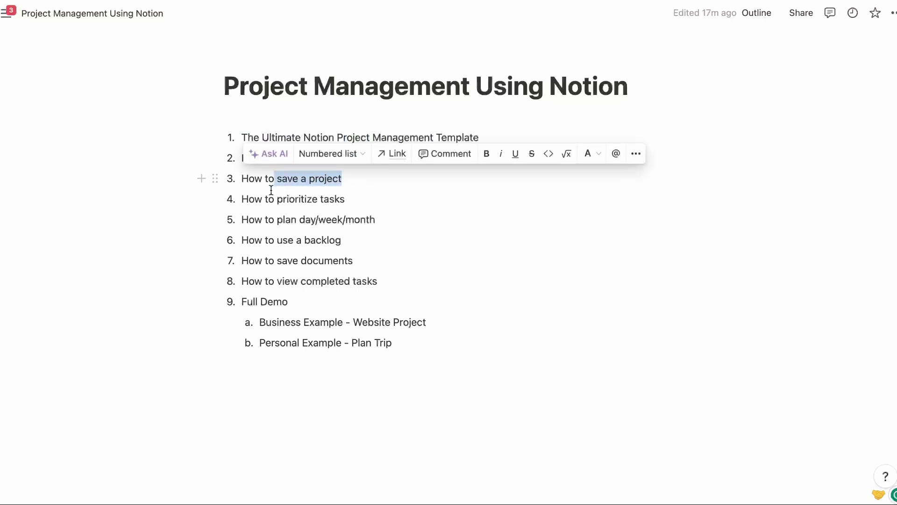
left_click_drag(264, 199, 359, 196)
left_click_drag(397, 219, 223, 218)
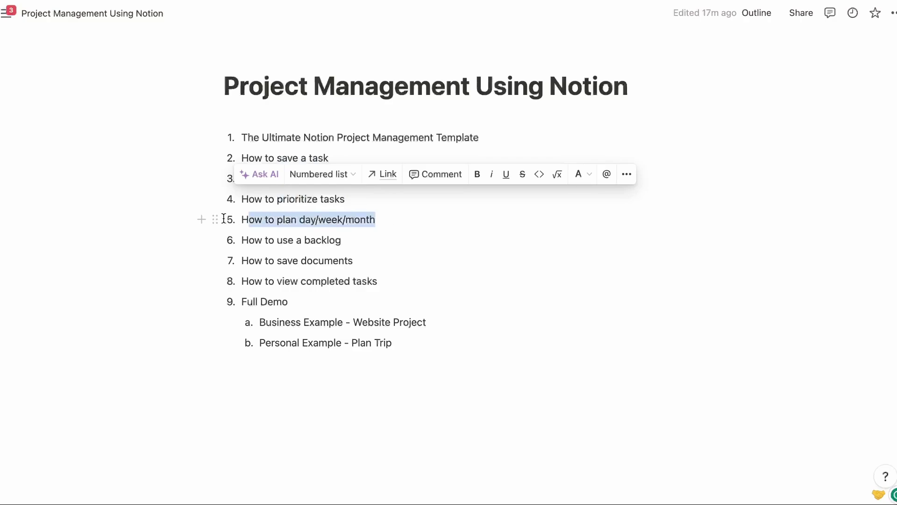
left_click_drag(342, 240, 264, 245)
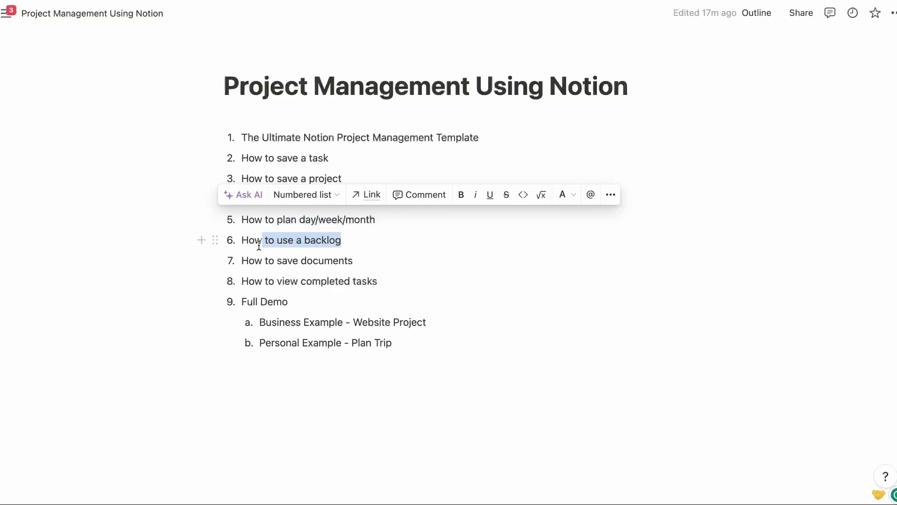
left_click_drag(368, 260, 241, 263)
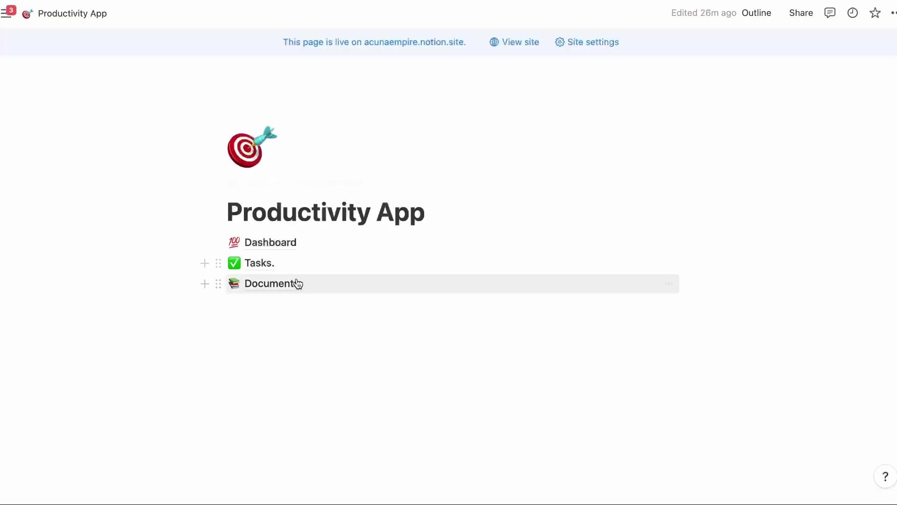
Highlight the How to view completed tasks item, then move into the Business Example sub-item
mouse_move(281, 248)
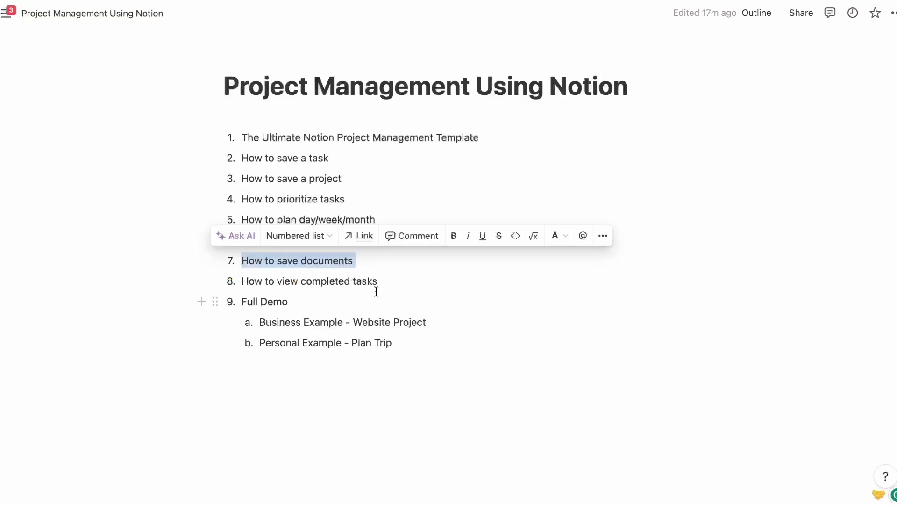
left_click_drag(376, 291, 222, 282)
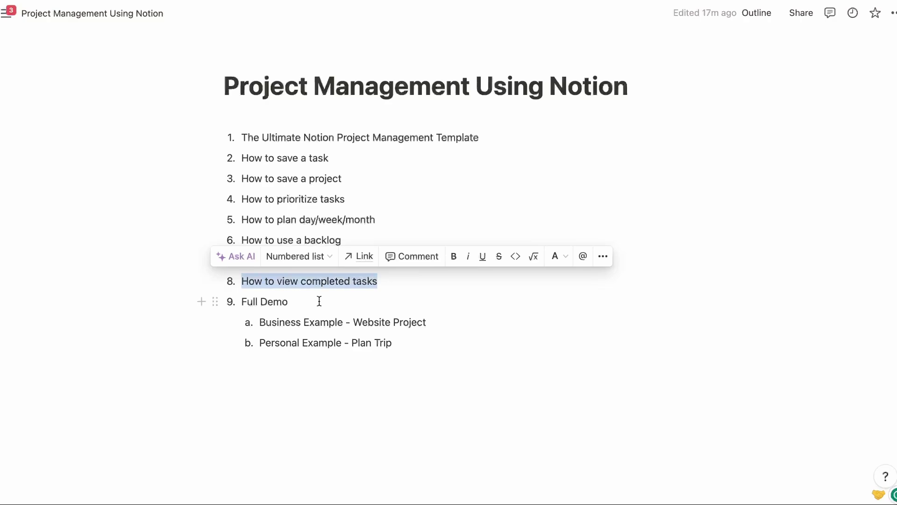
left_click(247, 302)
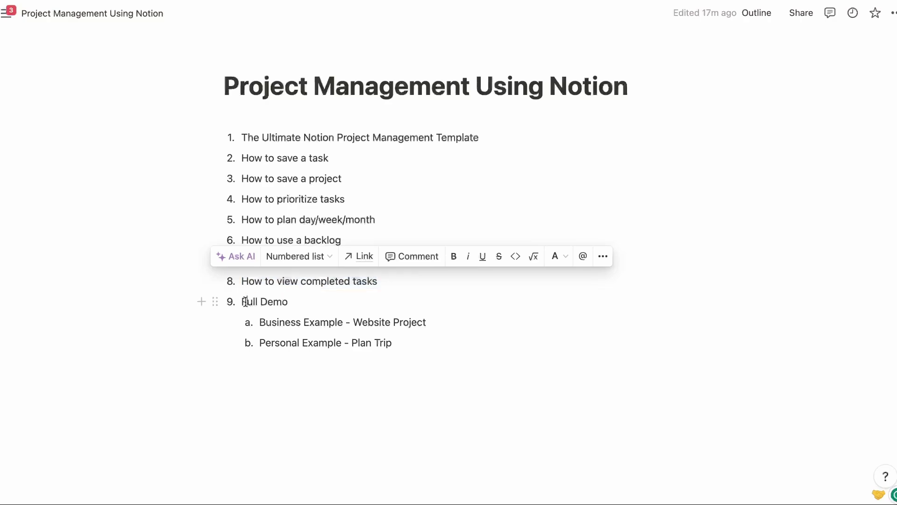
left_click(277, 322)
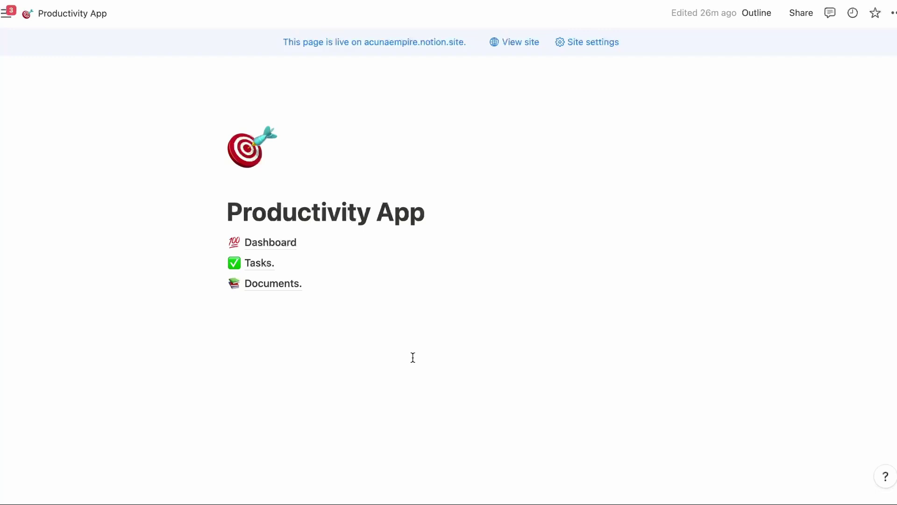
left_click(276, 248)
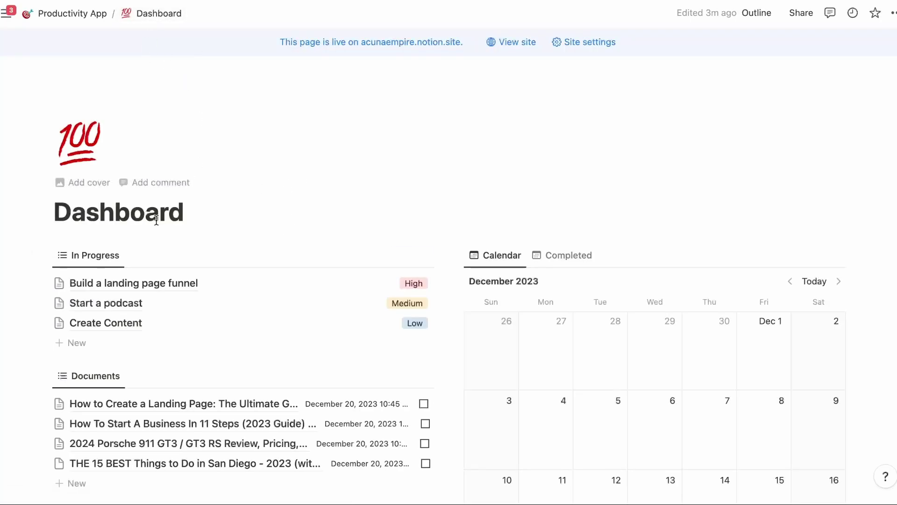
scroll(156, 220, "down", 1)
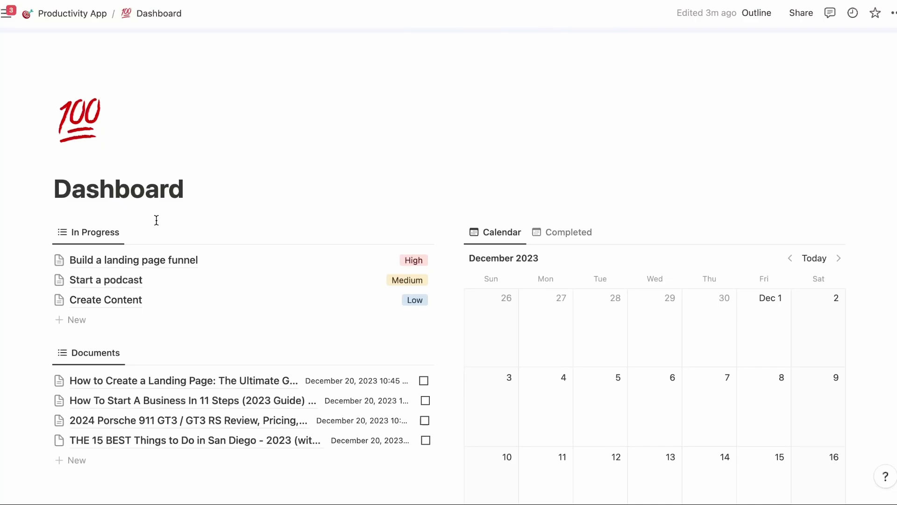
scroll(156, 220, "down", 4)
scroll(368, 312, "up", 5)
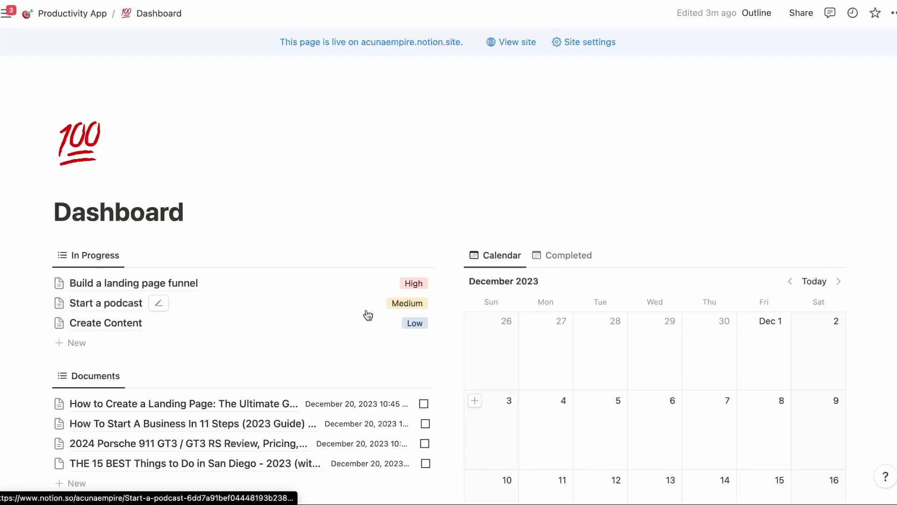
left_click(367, 311)
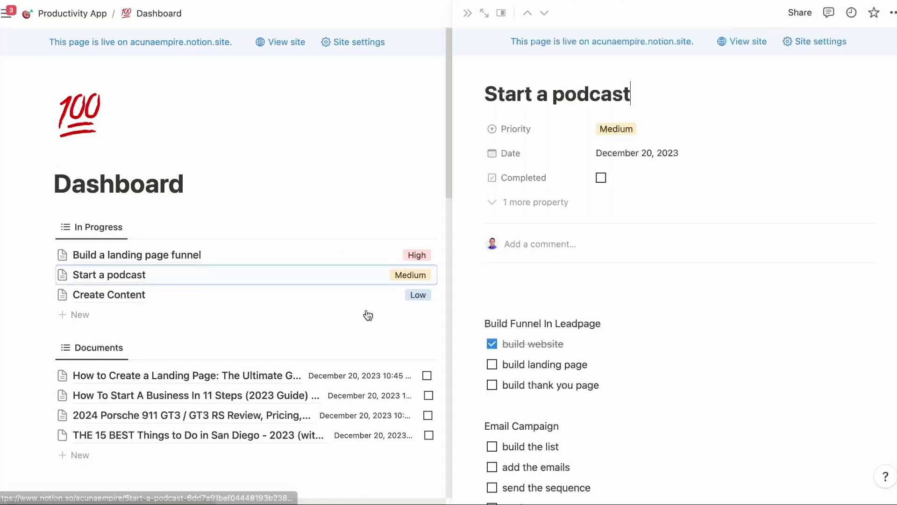
left_click(467, 12)
key("alt+space")
type("toda")
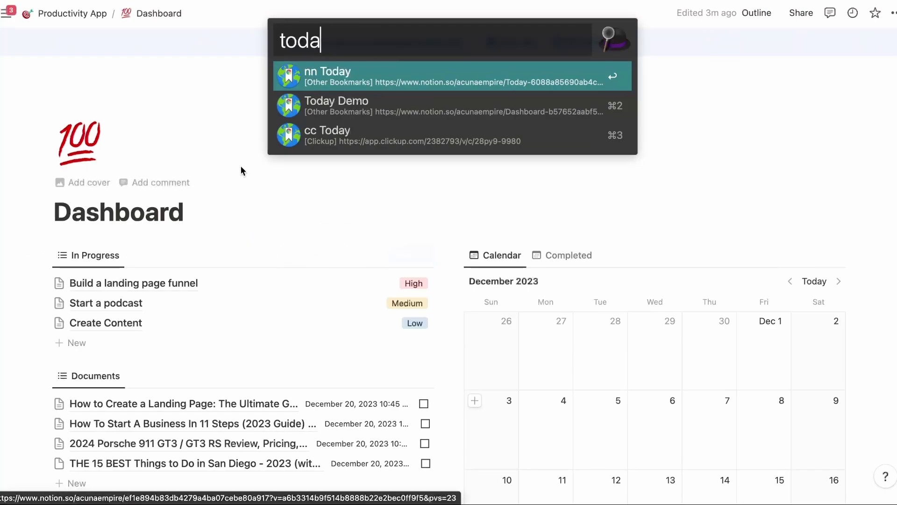
key("Escape")
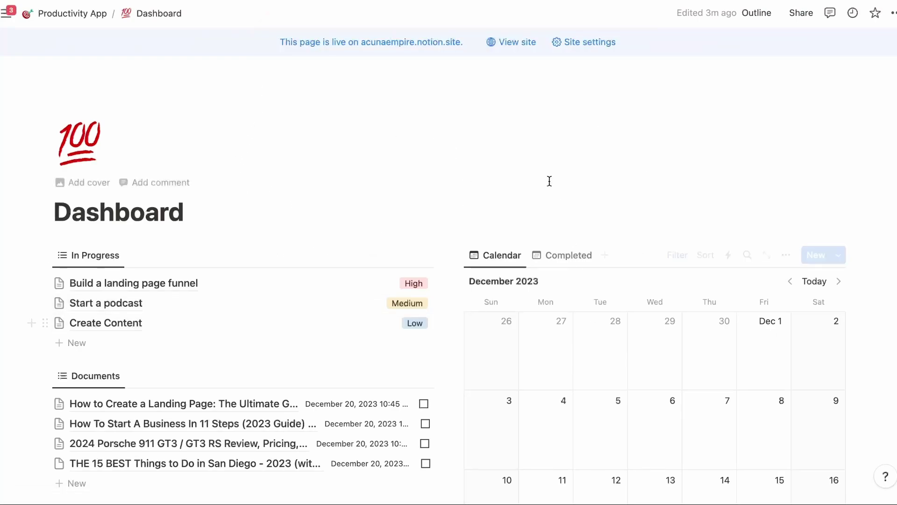
scroll(534, 172, "down", 5)
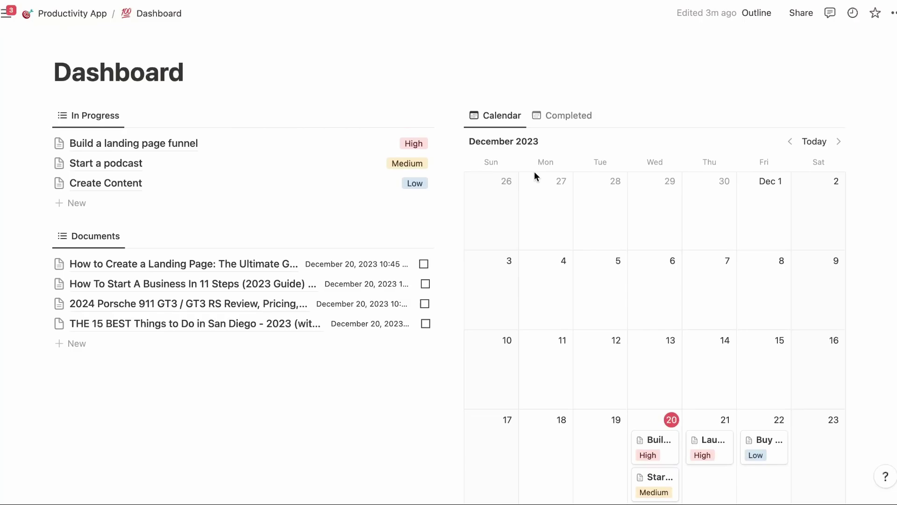
scroll(535, 176, "down", 1)
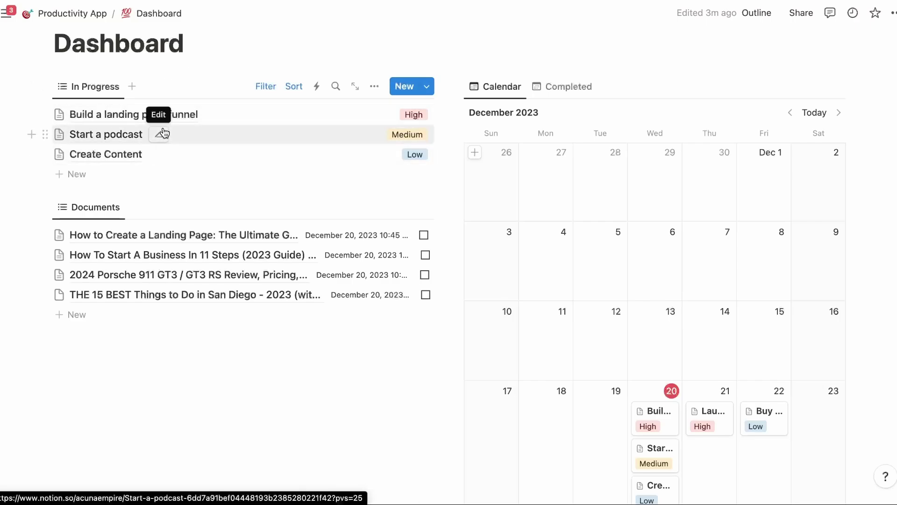
scroll(687, 332, "down", 3)
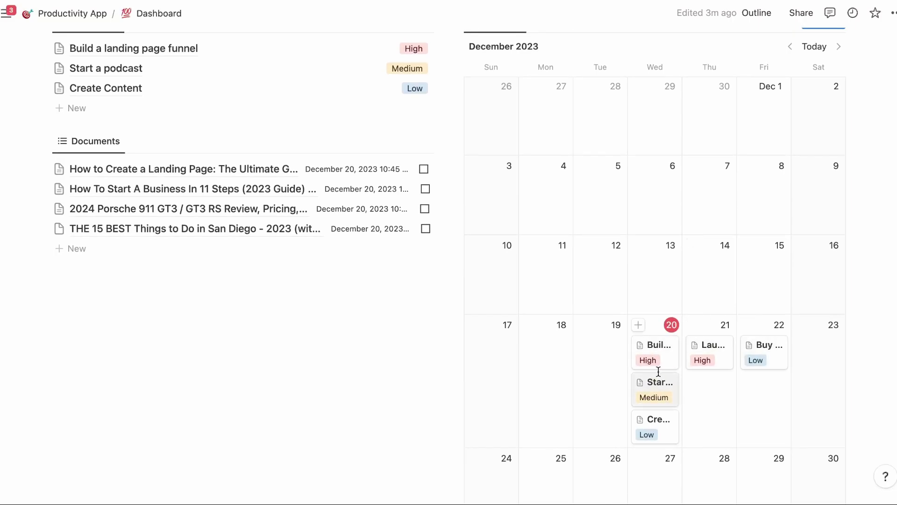
scroll(656, 417, "up", 2)
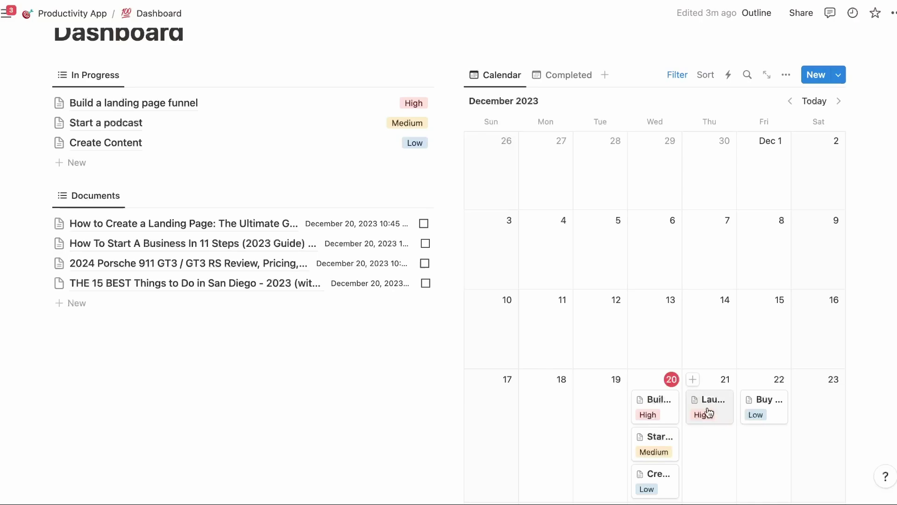
left_click_drag(718, 409, 663, 421)
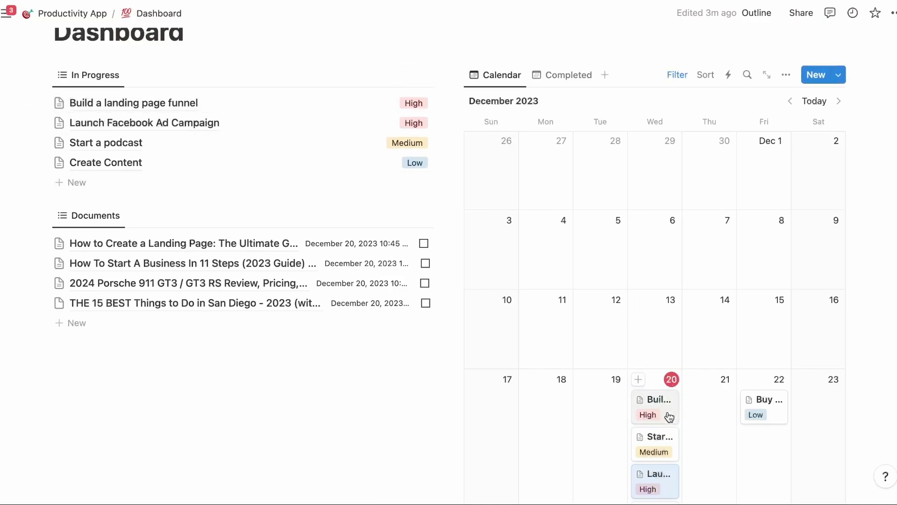
left_click_drag(653, 490, 709, 395)
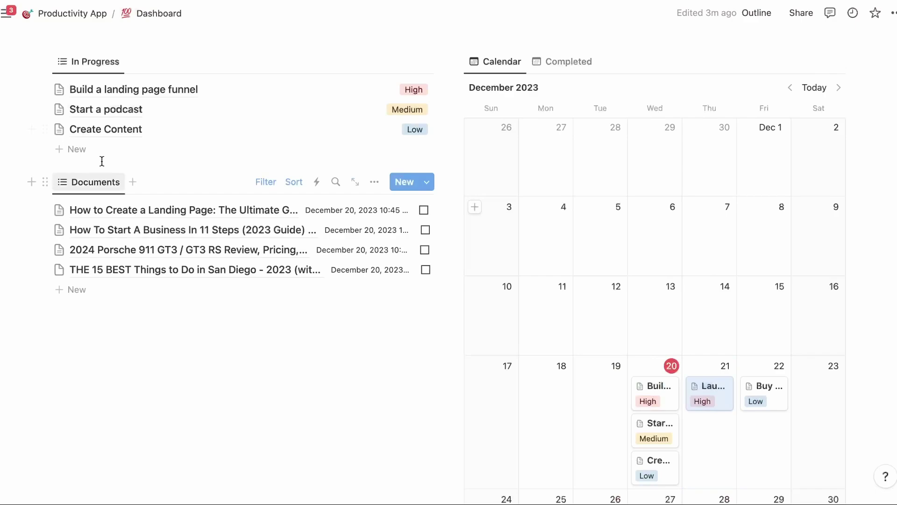
scroll(139, 134, "up", 1)
scroll(138, 134, "up", 2)
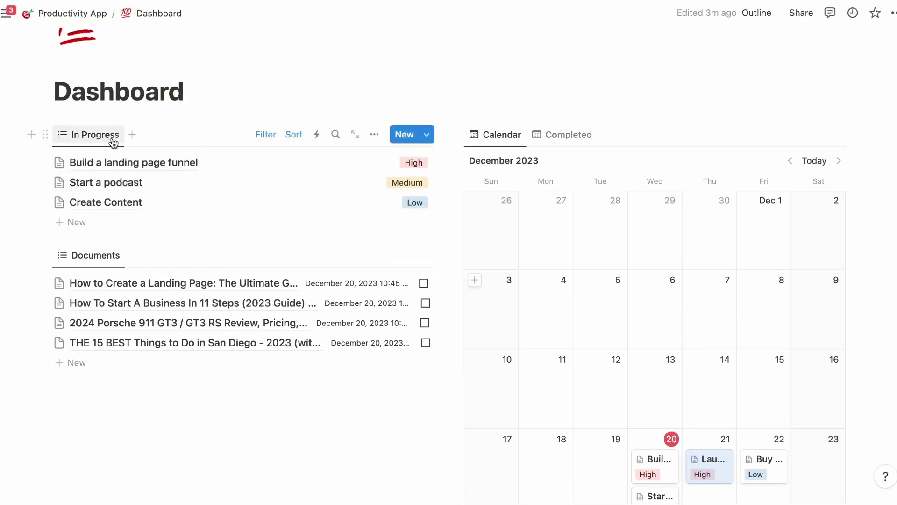
scroll(115, 140, "down", 1)
Go up to Productivity App, visit the Documents page, then return to Productivity App
scroll(114, 141, "down", 2)
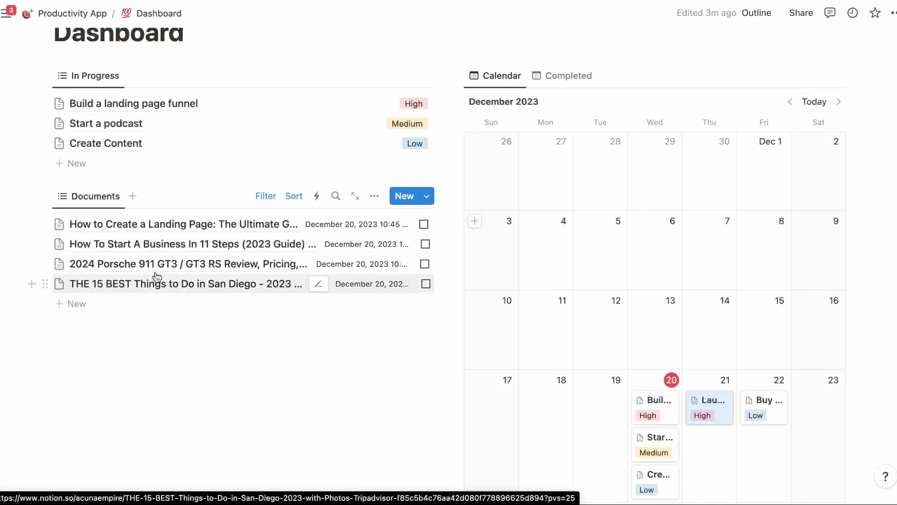
scroll(159, 227, "up", 2)
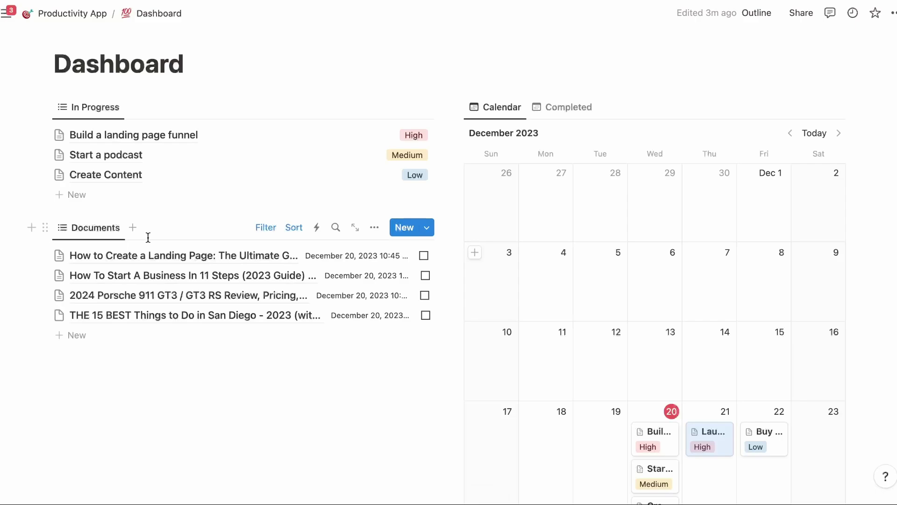
left_click(96, 14)
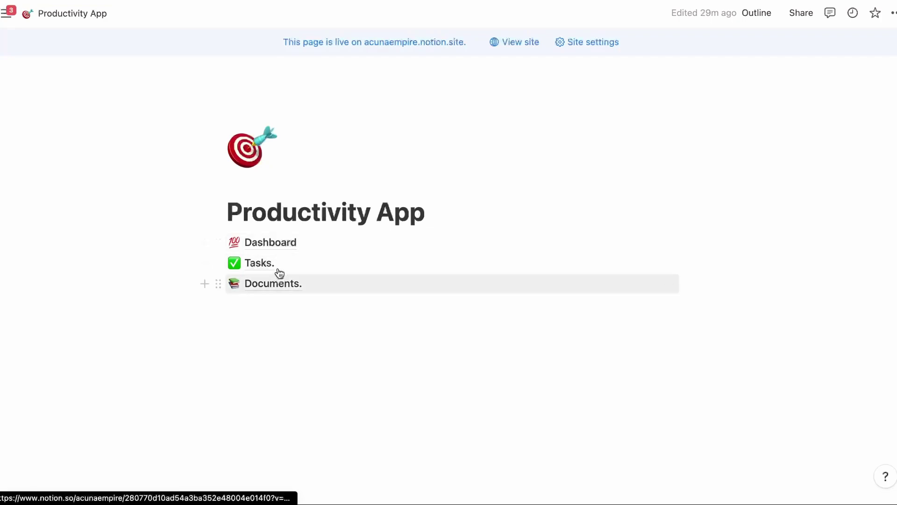
mouse_move(279, 267)
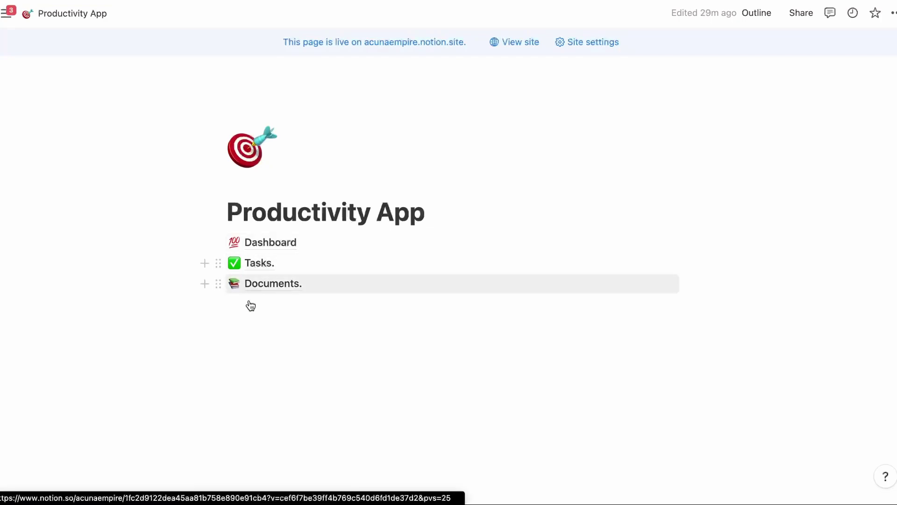
mouse_move(286, 286)
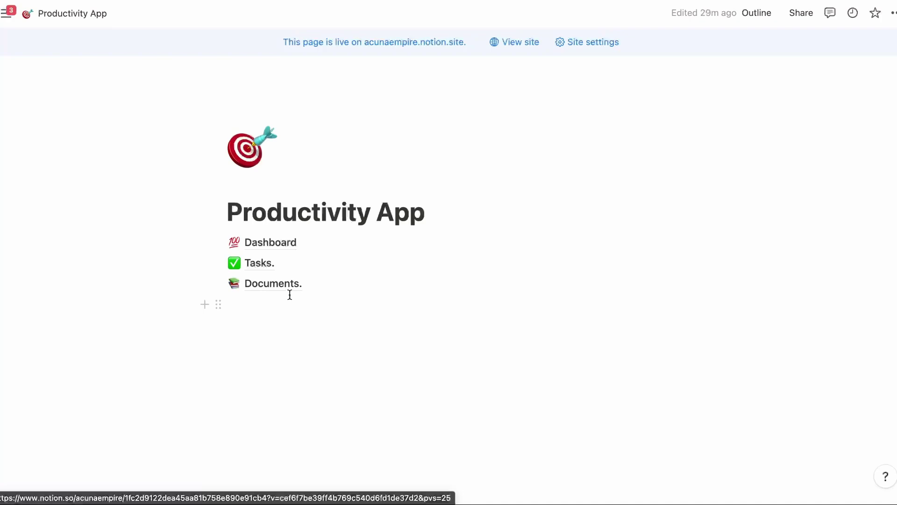
left_click(291, 288)
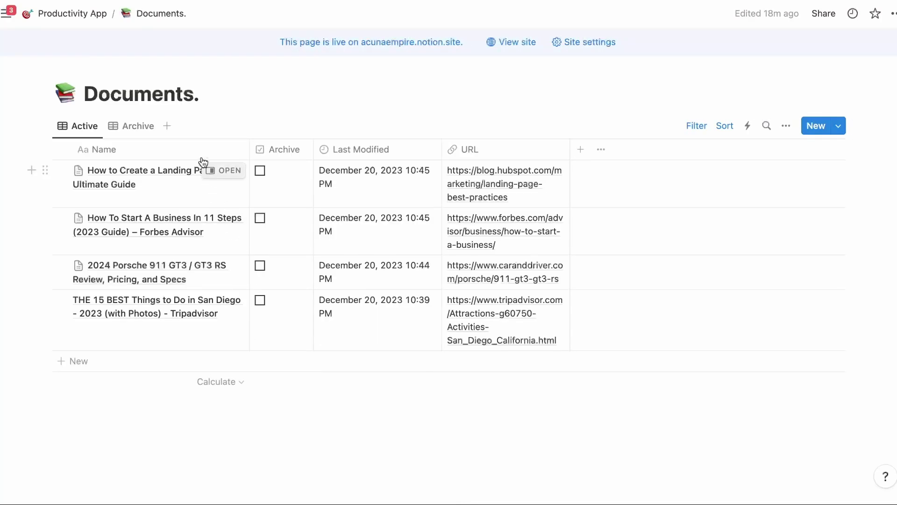
left_click(88, 13)
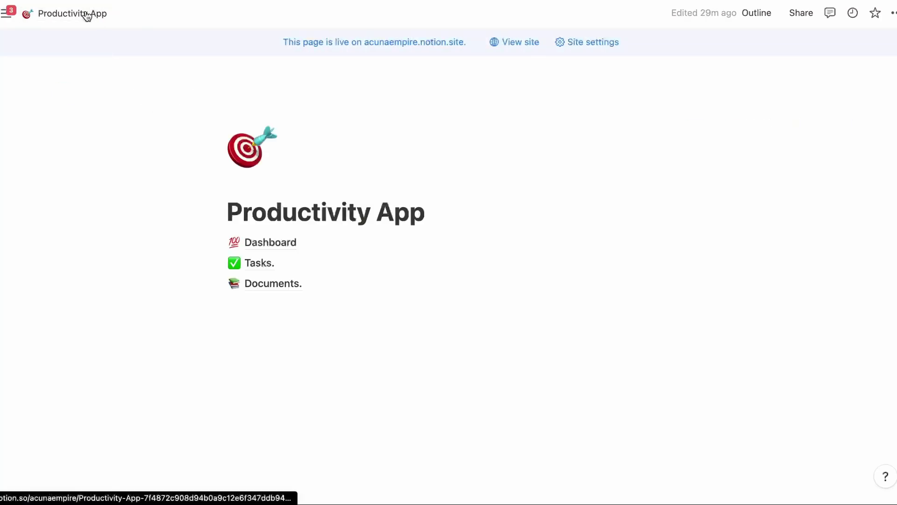
left_click(311, 246)
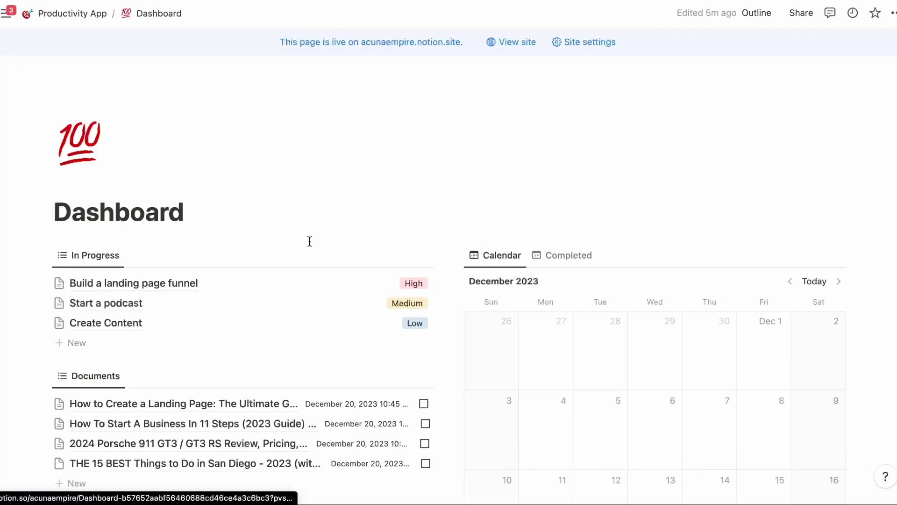
scroll(318, 295, "down", 2)
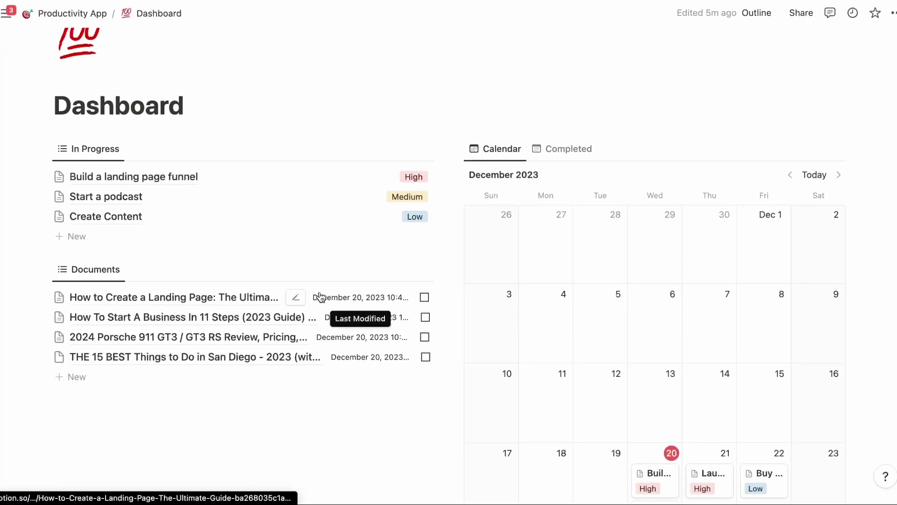
scroll(411, 224, "down", 4)
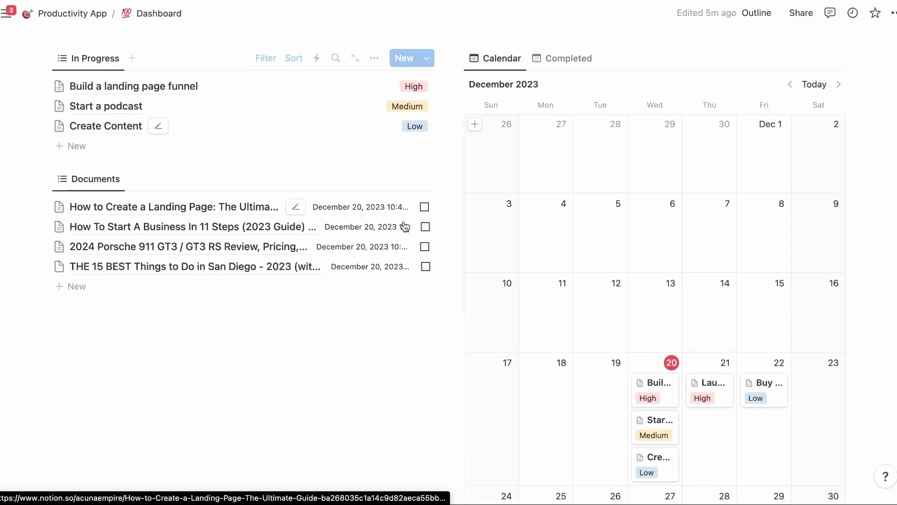
scroll(775, 278, "down", 3)
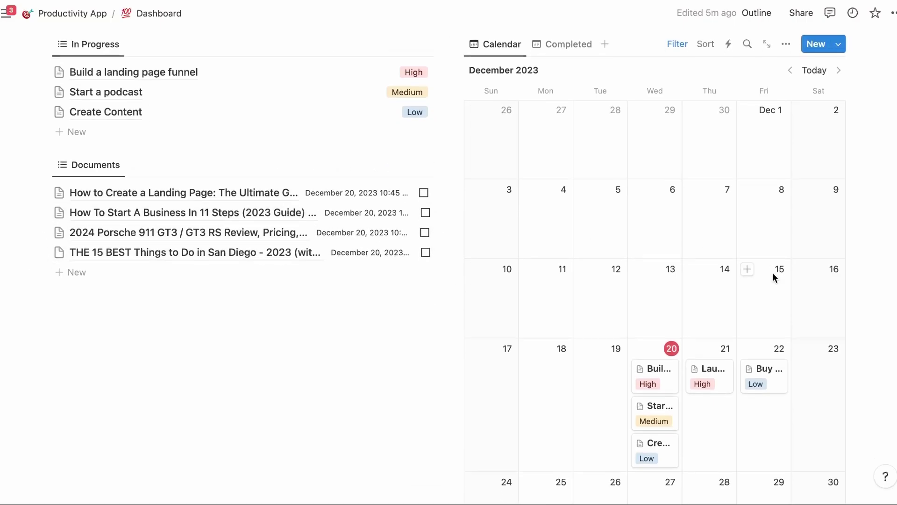
scroll(689, 242, "up", 3)
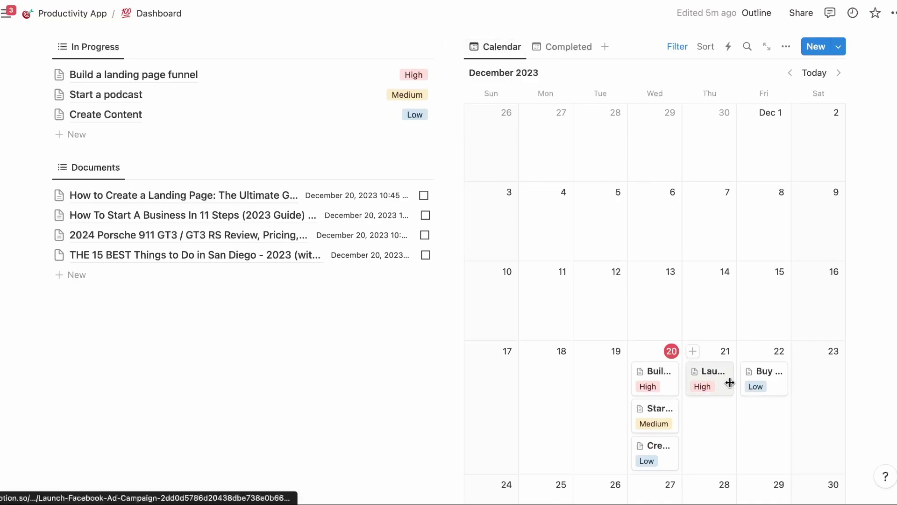
scroll(736, 360, "down", 2)
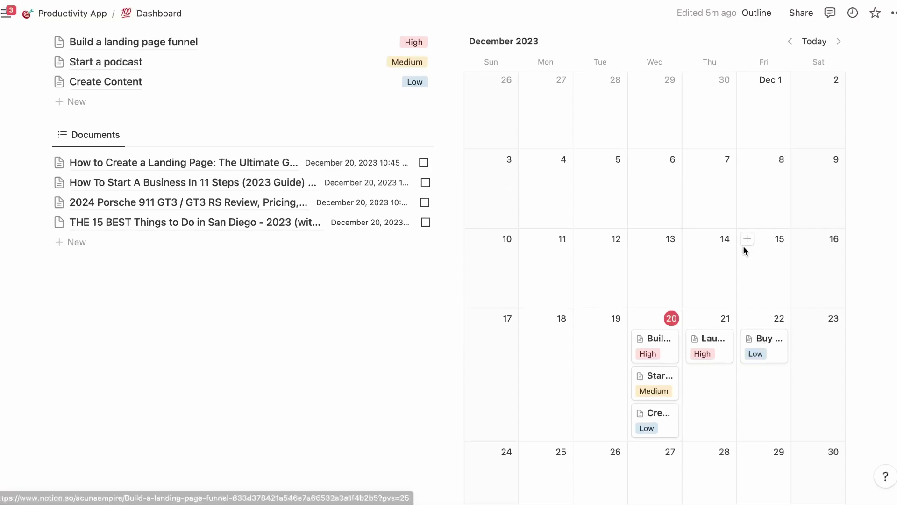
scroll(743, 245, "up", 3)
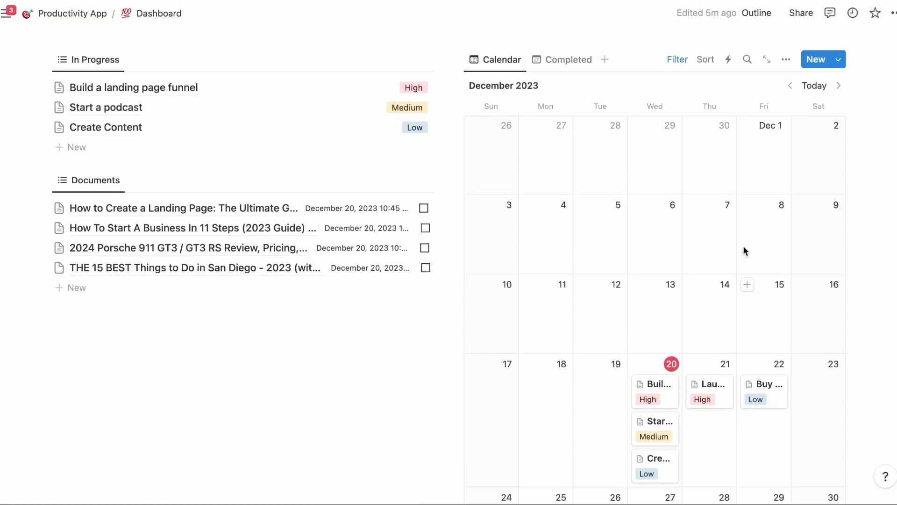
left_click(840, 92)
left_click(790, 91)
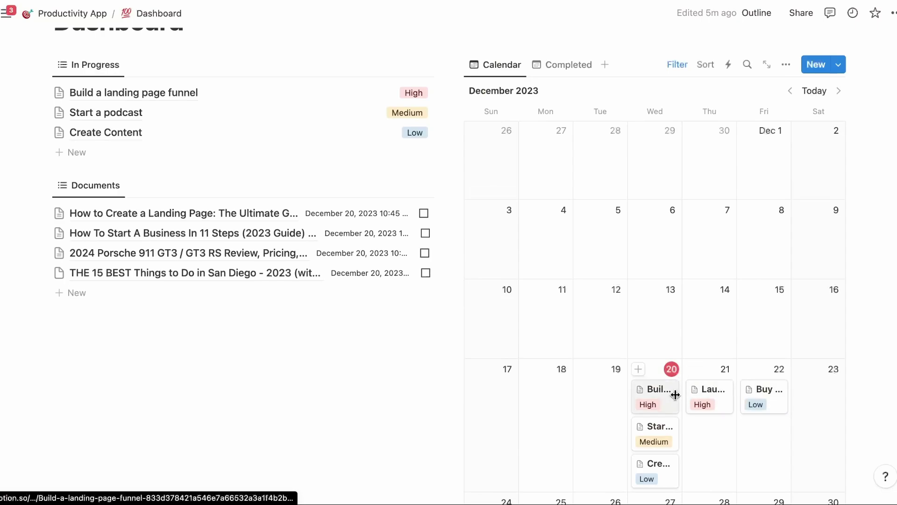
left_click(840, 91)
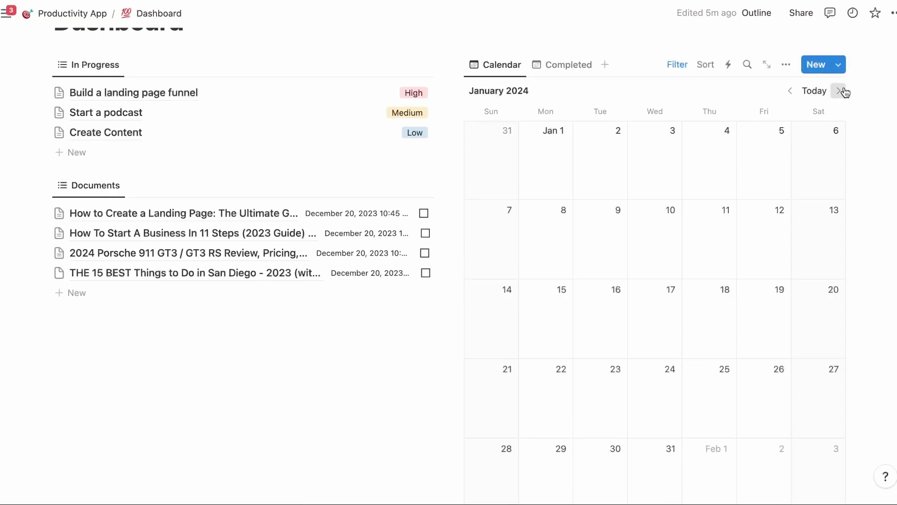
left_click(841, 91)
left_click(800, 91)
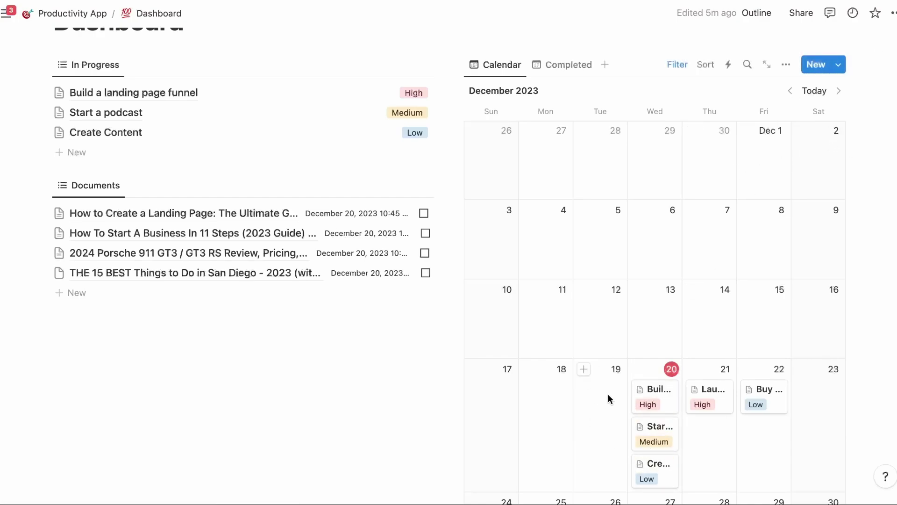
left_click(578, 66)
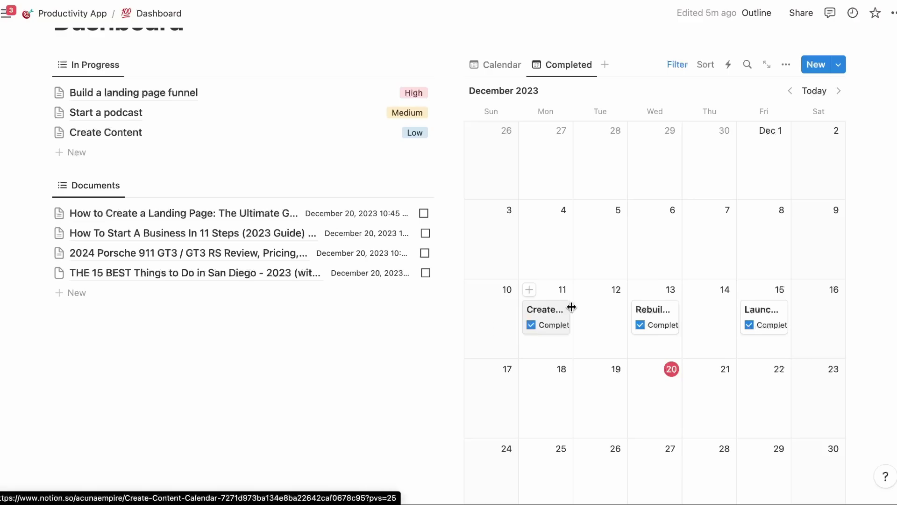
left_click(551, 312)
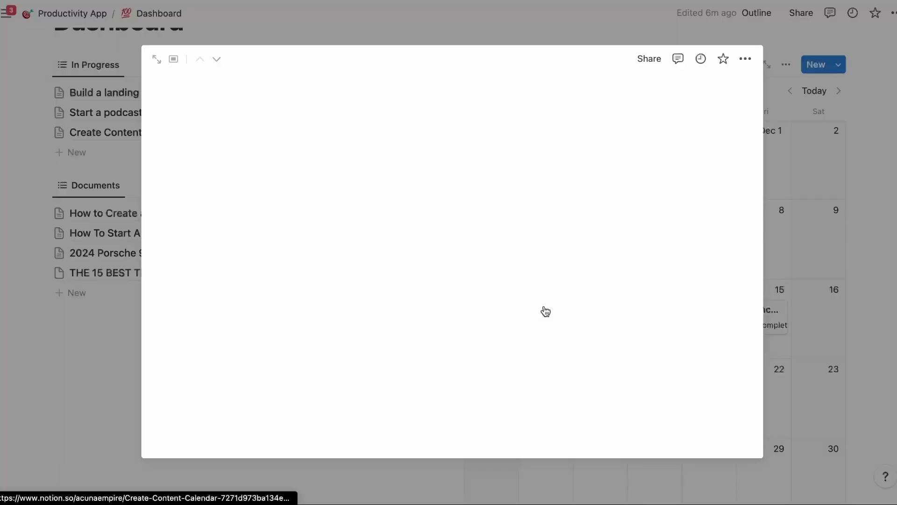
left_click(66, 348)
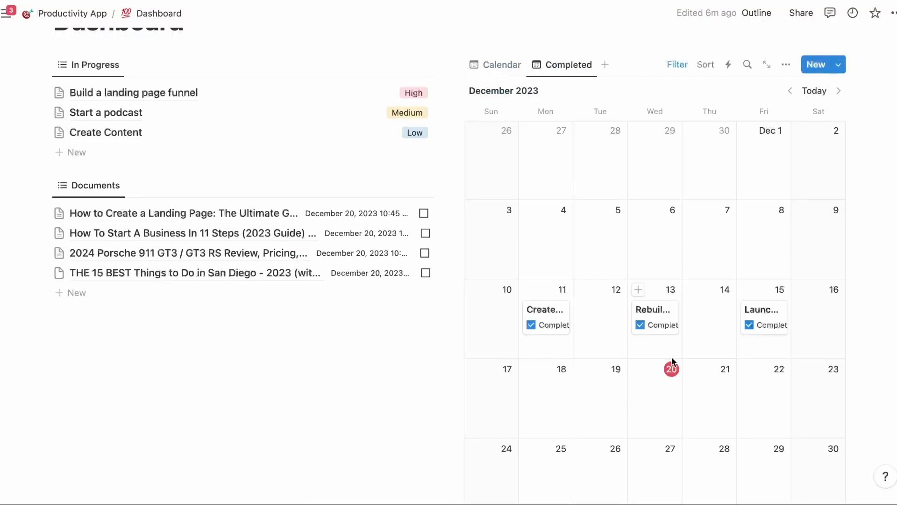
left_click(500, 65)
scroll(703, 402, "down", 2)
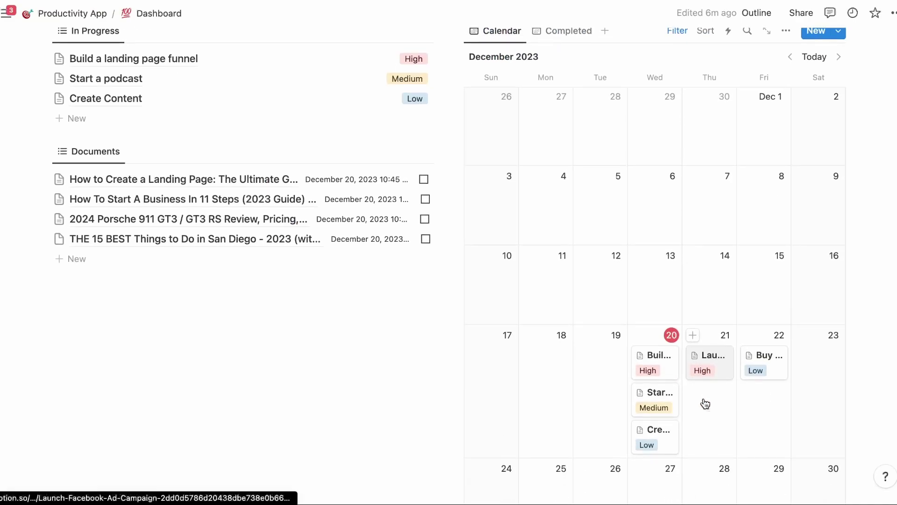
mouse_move(50, 72)
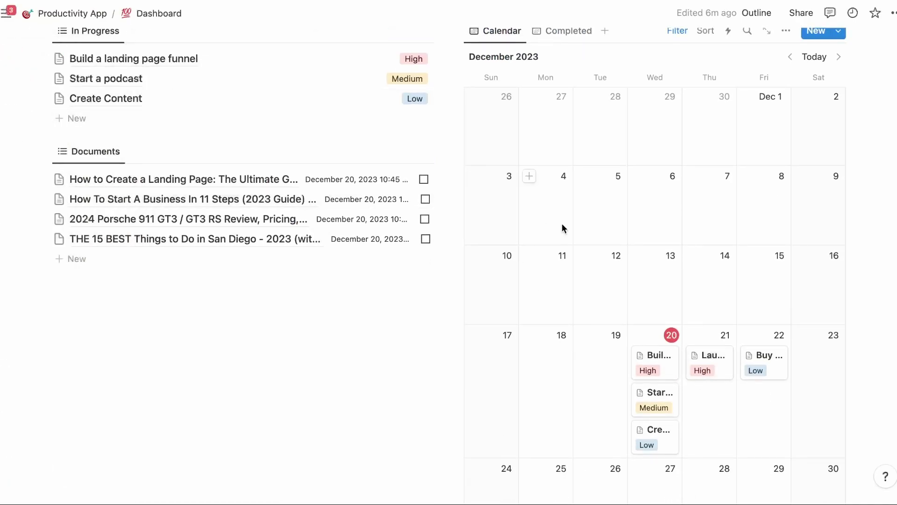
scroll(562, 223, "down", 2)
scroll(671, 342, "down", 2)
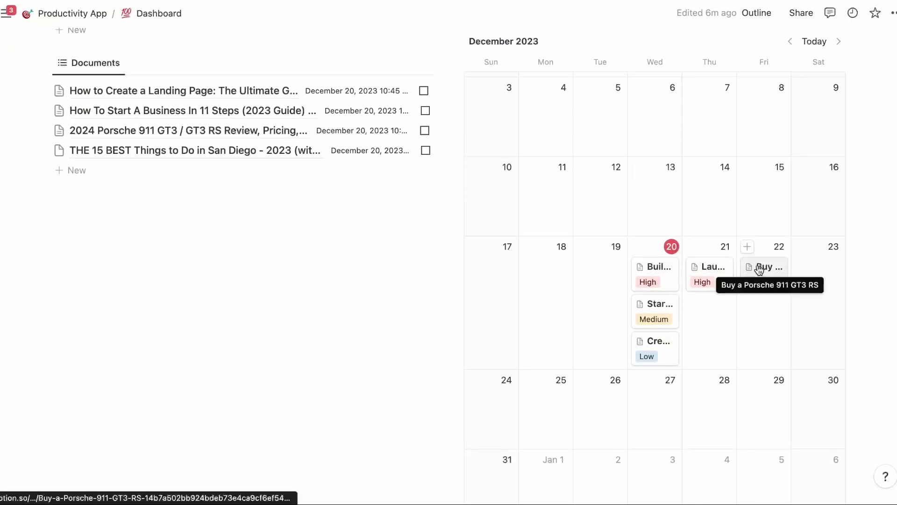
scroll(747, 285, "down", 10)
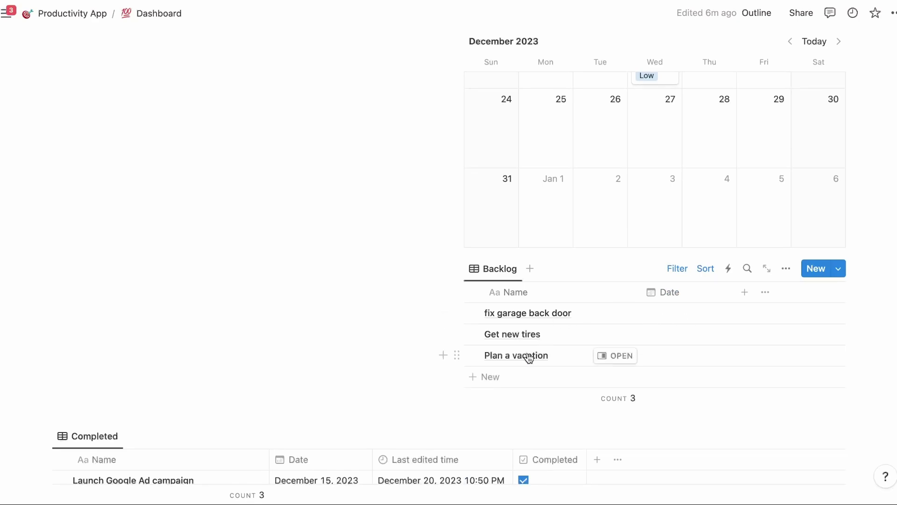
scroll(528, 358, "up", 4)
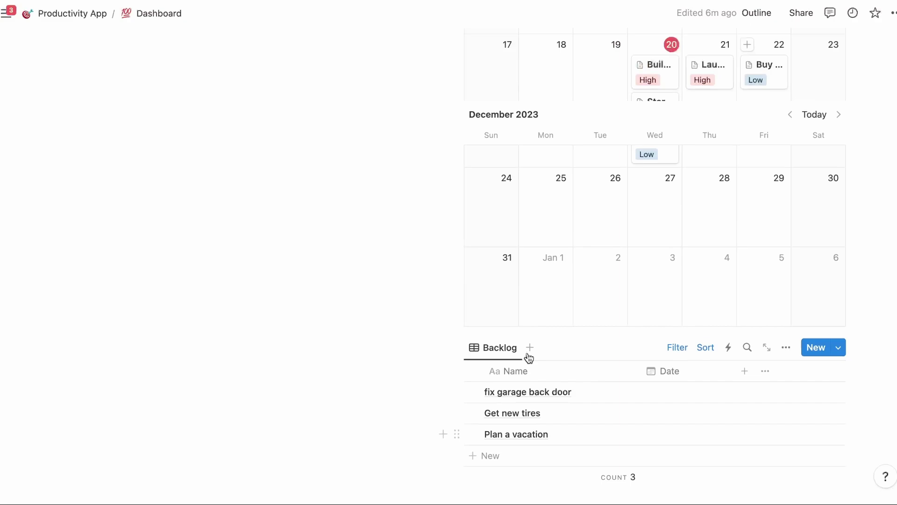
scroll(752, 338, "down", 1)
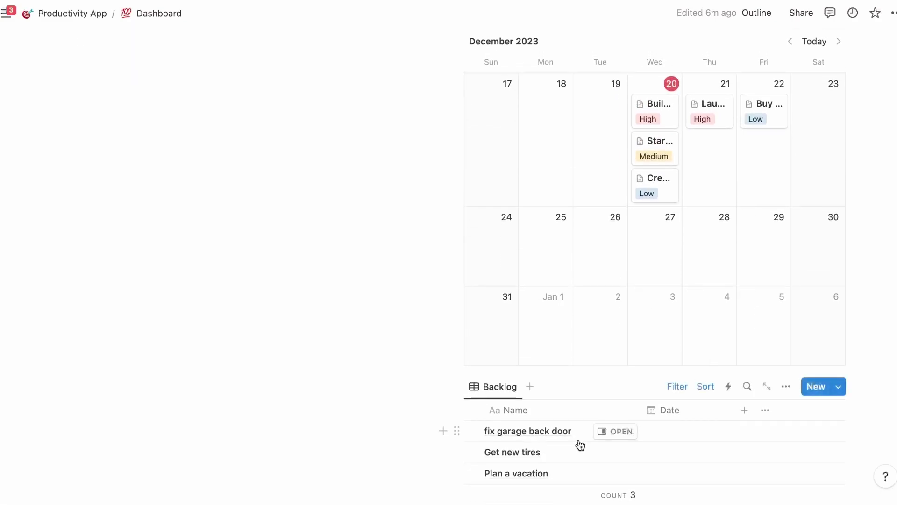
scroll(578, 445, "down", 3)
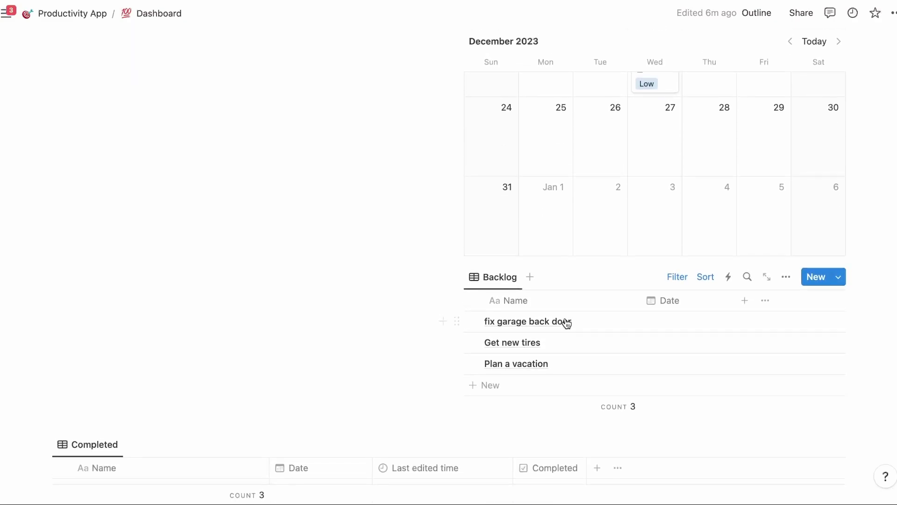
scroll(566, 321, "down", 1)
scroll(290, 326, "down", 3)
scroll(262, 330, "down", 1)
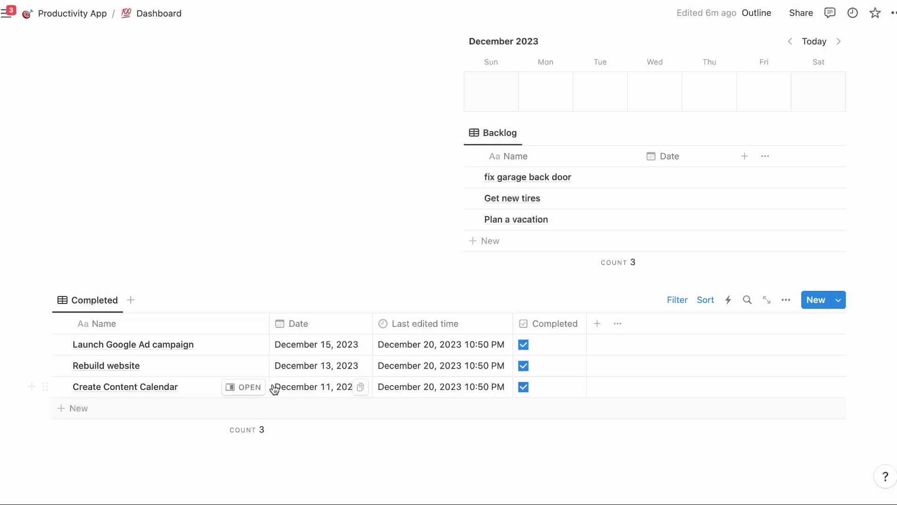
scroll(281, 389, "up", 1)
scroll(281, 390, "up", 9)
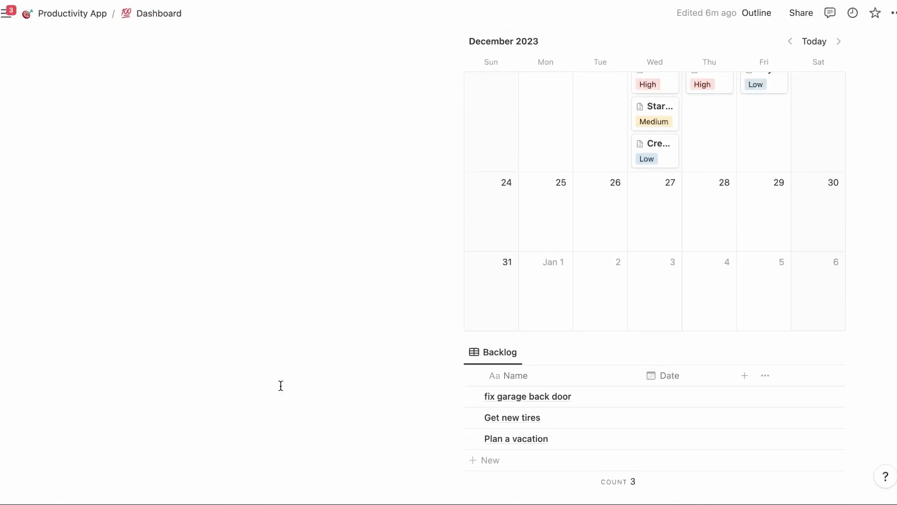
scroll(281, 386, "up", 4)
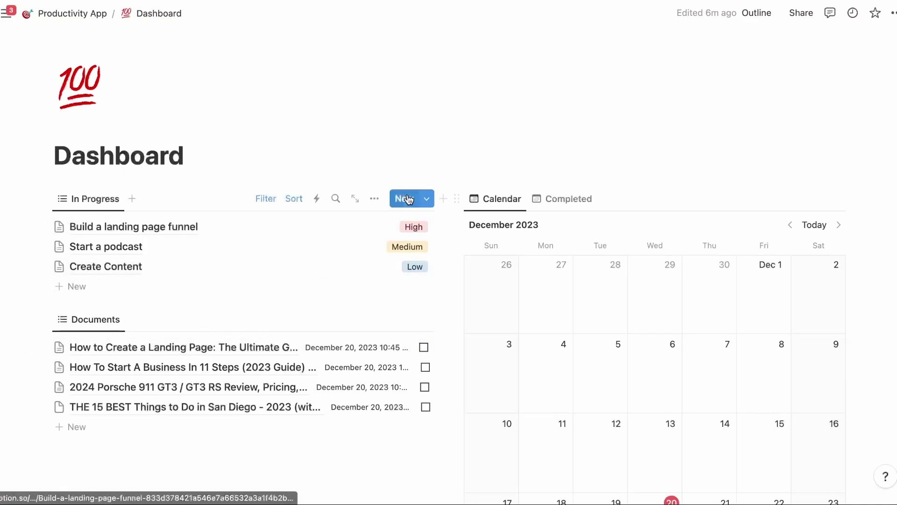
Add a 'Build a new Website' task to In Progress with High priority, dated December 20, 2023
left_click(404, 199)
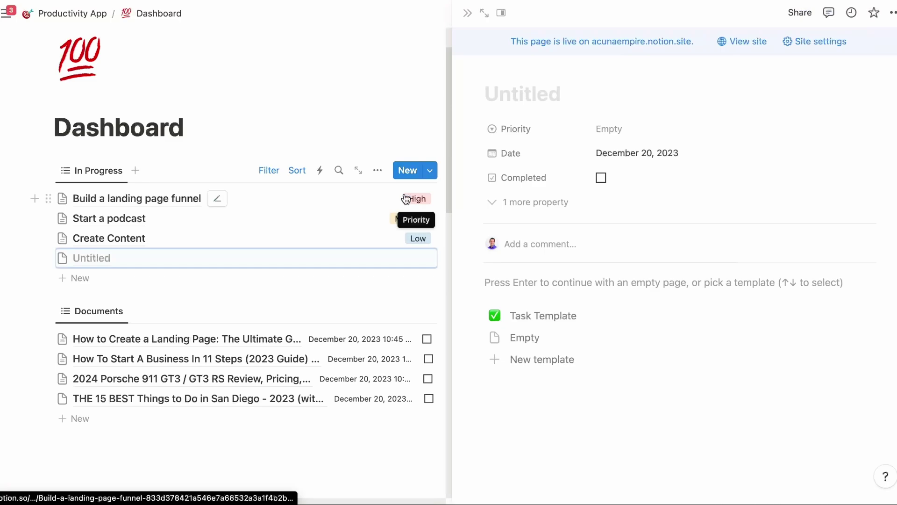
type("Bu")
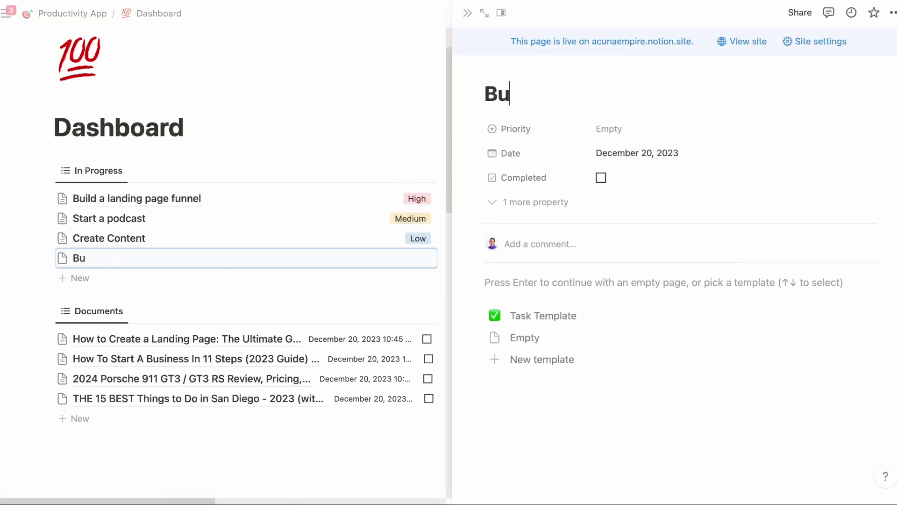
type("ild a new Website")
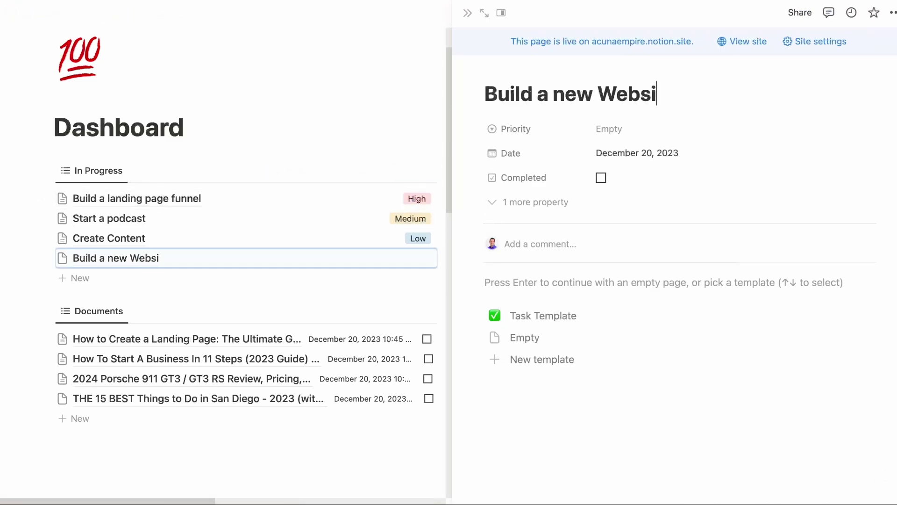
left_click(623, 129)
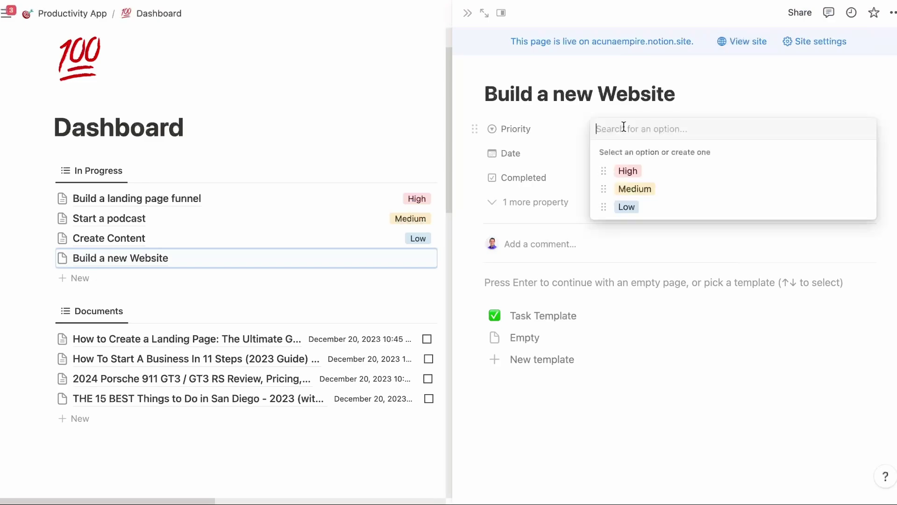
left_click(626, 171)
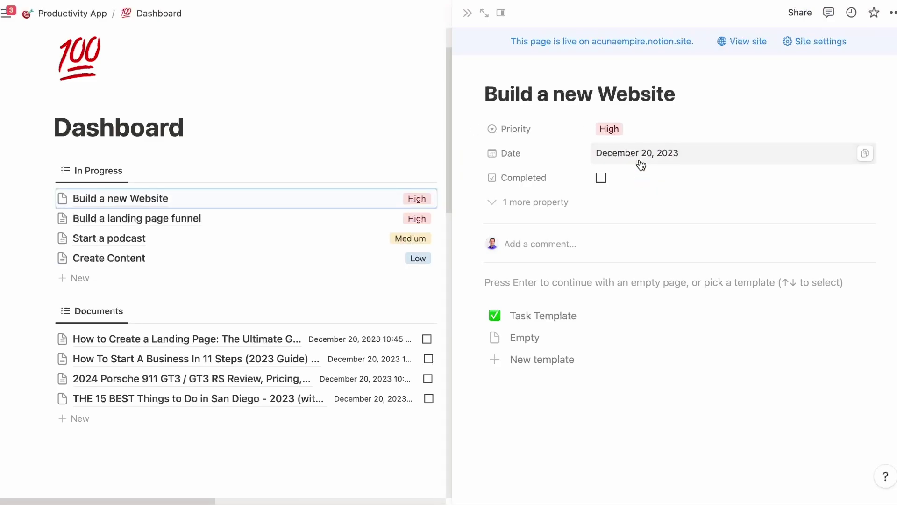
left_click(642, 159)
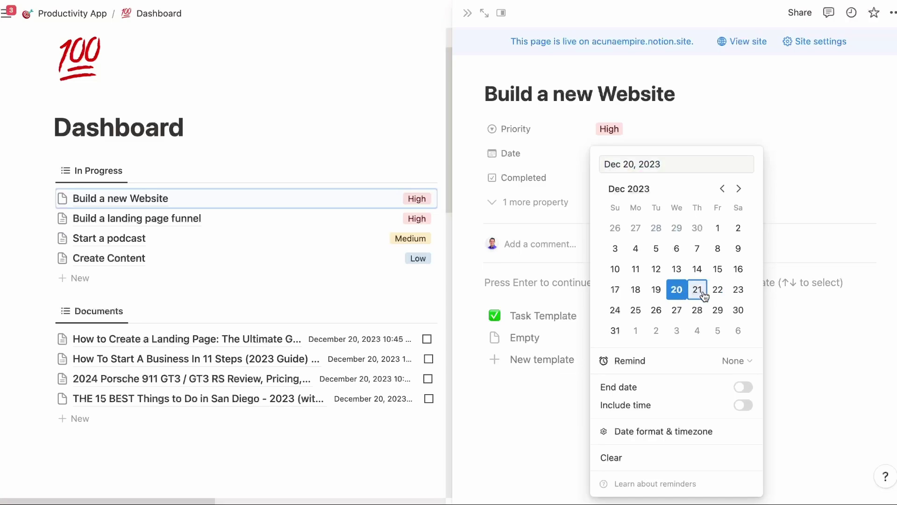
left_click(797, 285)
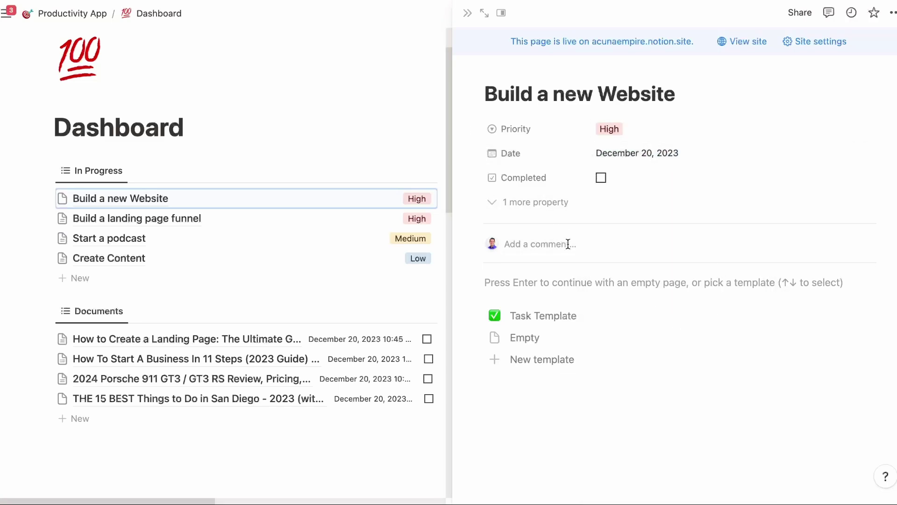
Start the task page empty, fill it with scratch lines, then delete all the scratch blocks
left_click(550, 281)
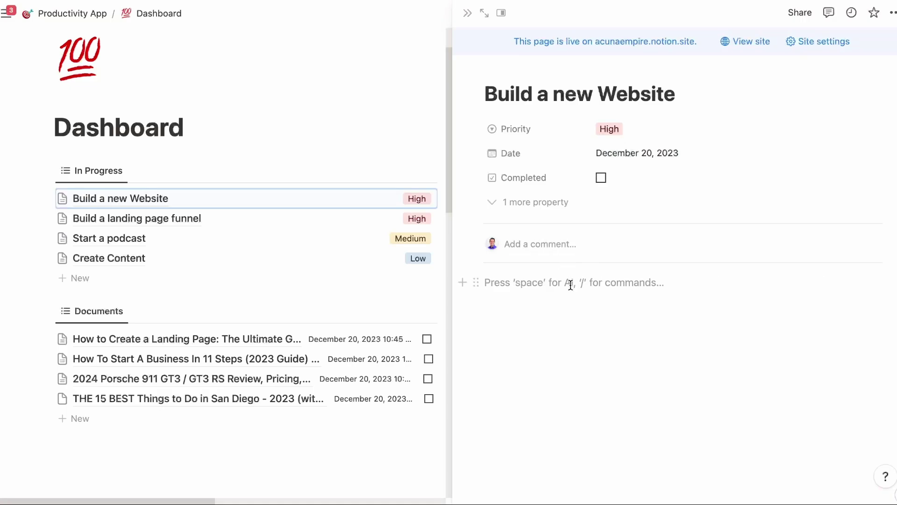
type("a;sdkjfa;sdfa")
key("Return")
type("fa")
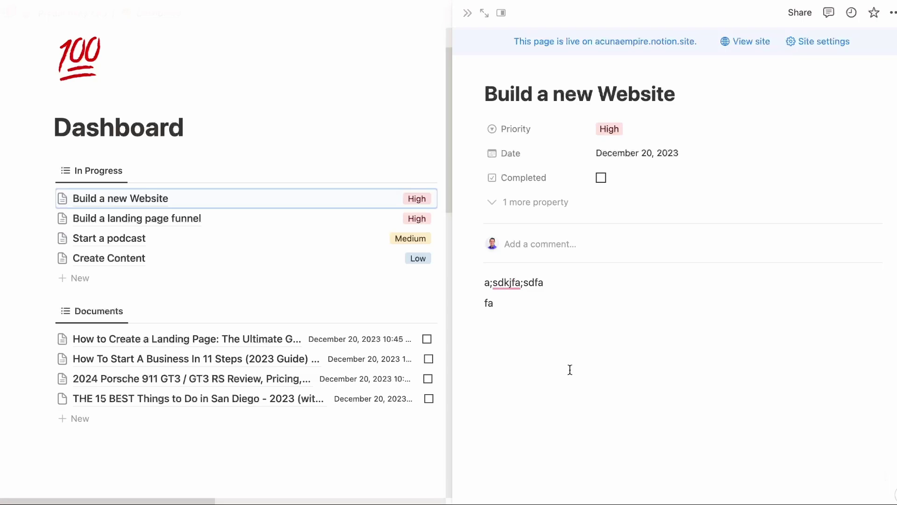
key("Return")
type("f")
key("Return")
key("Return")
type("asdfasdf")
left_click_drag(606, 392, 461, 271)
key("BackSpace")
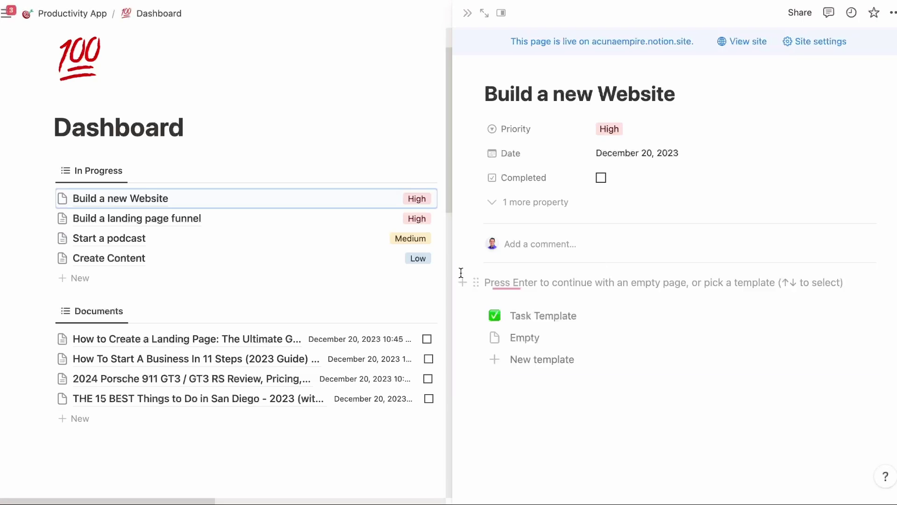
Apply the Task Template and name the task 'Build the Website'
left_click(559, 320)
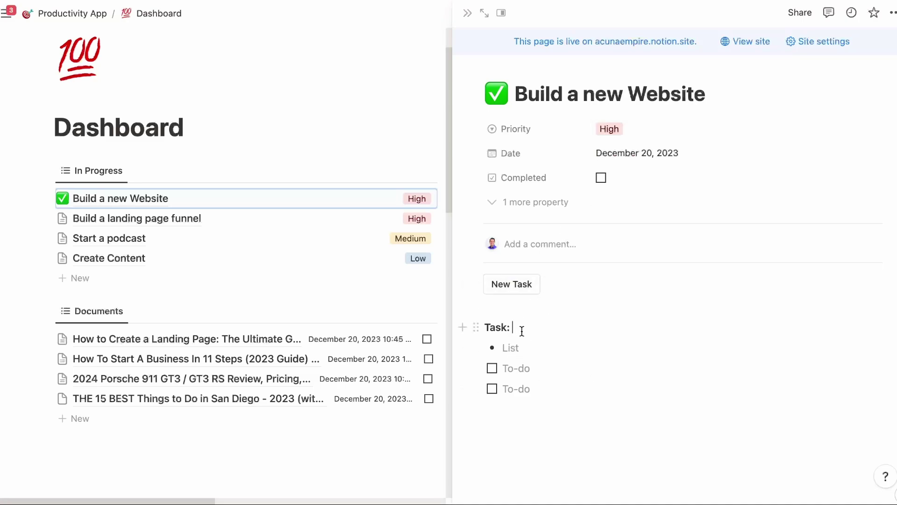
left_click(536, 327)
type("Build ")
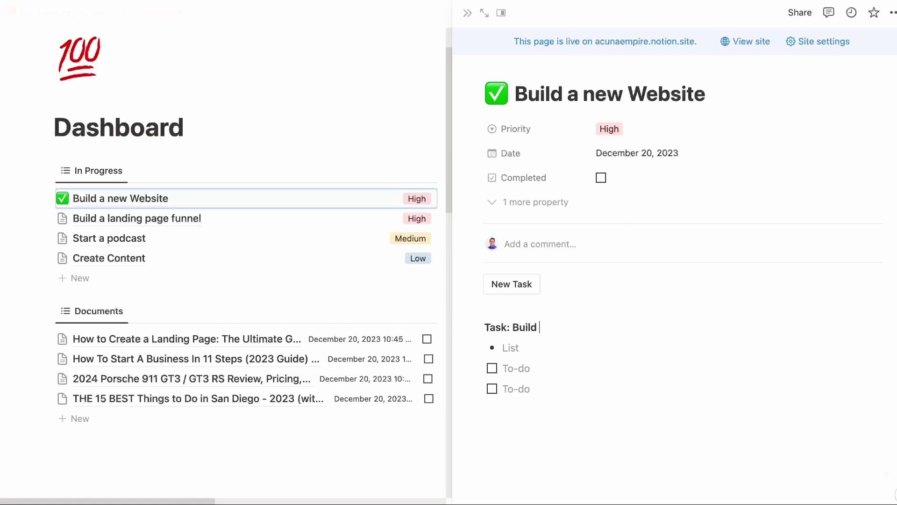
type("the Website")
left_click(524, 369)
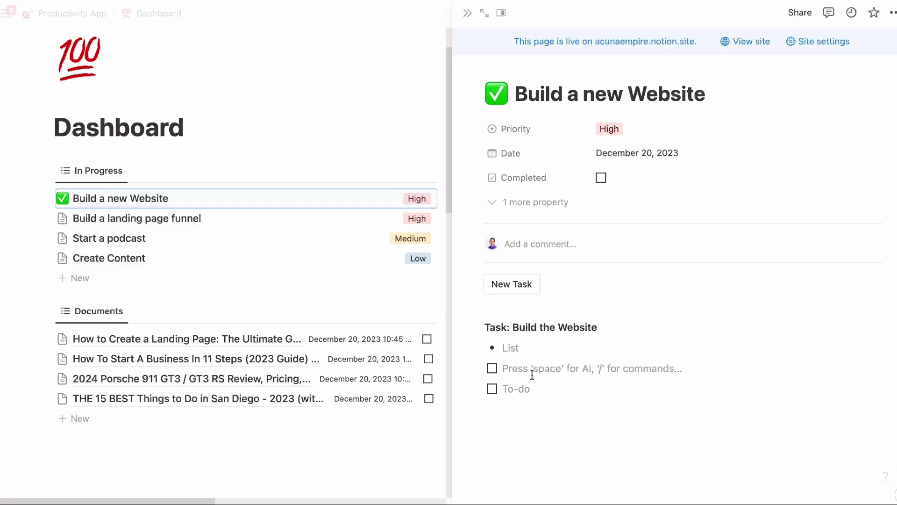
left_click_drag(513, 327, 609, 324)
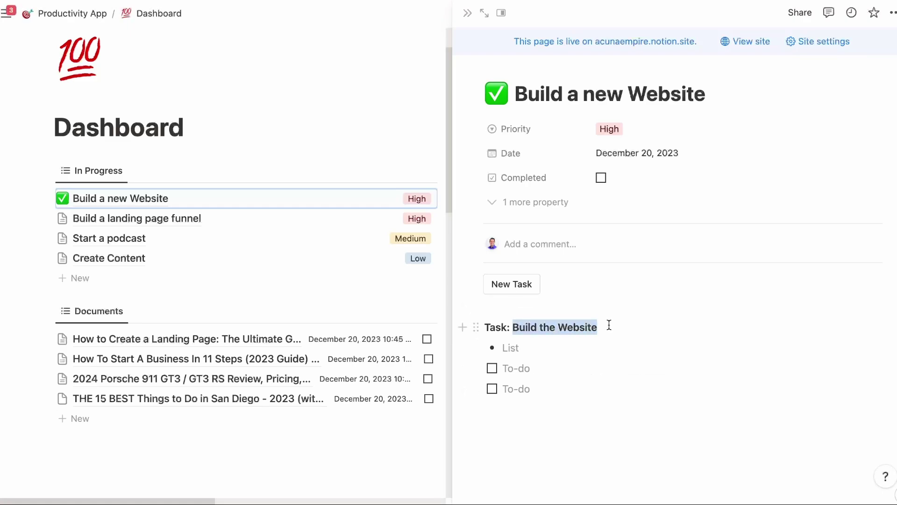
left_click(516, 367)
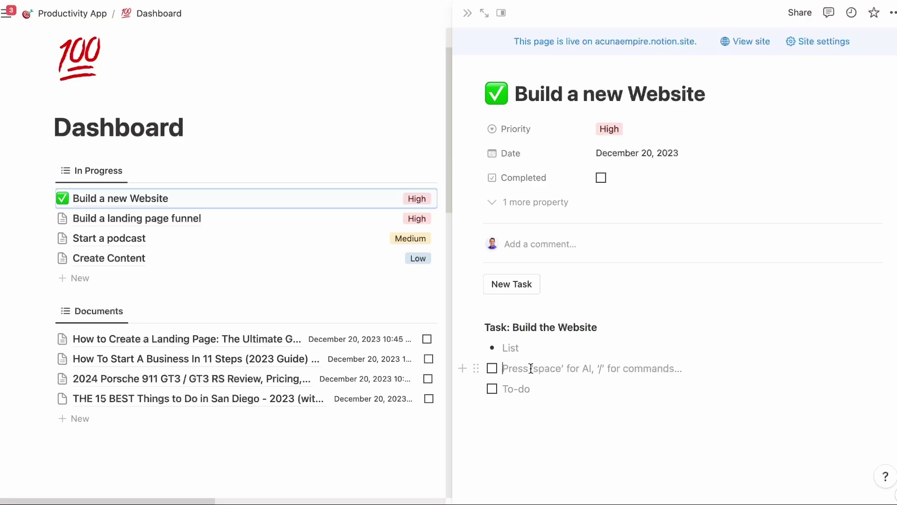
Fill the to-dos with connect the domain, build the website, automation, and test
left_click(520, 389)
type("connect the do")
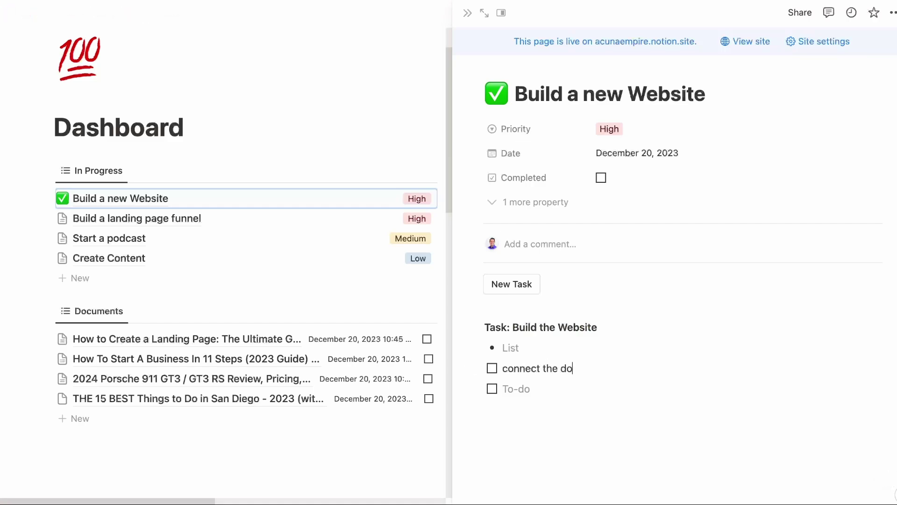
type("main")
left_click(538, 388)
type("build the websi")
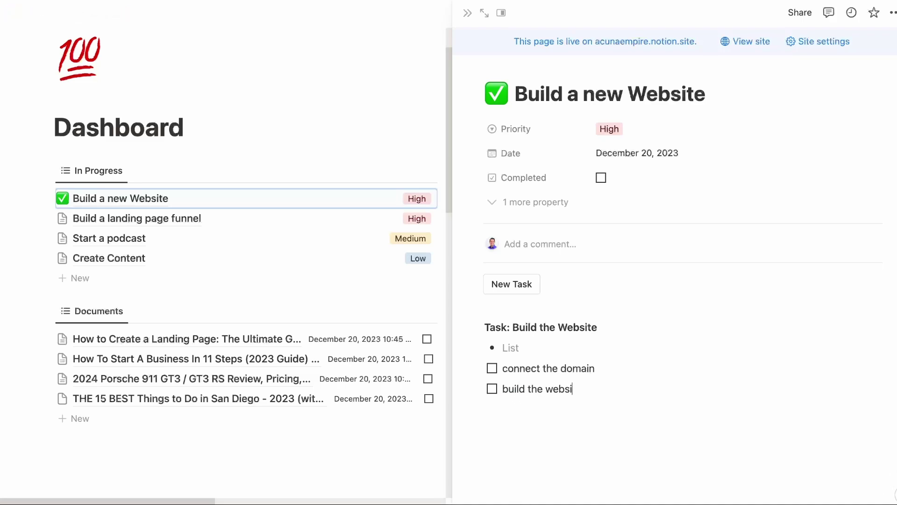
type("te")
key("Return")
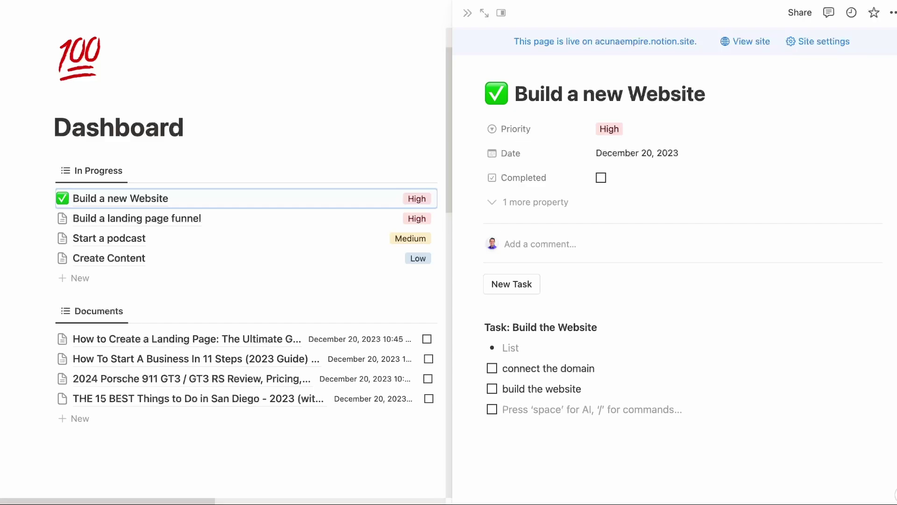
type("test")
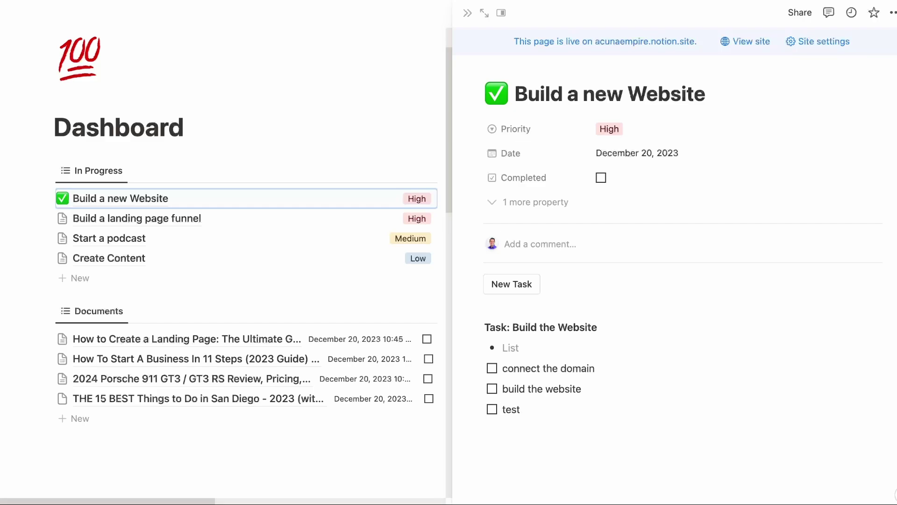
type("automation")
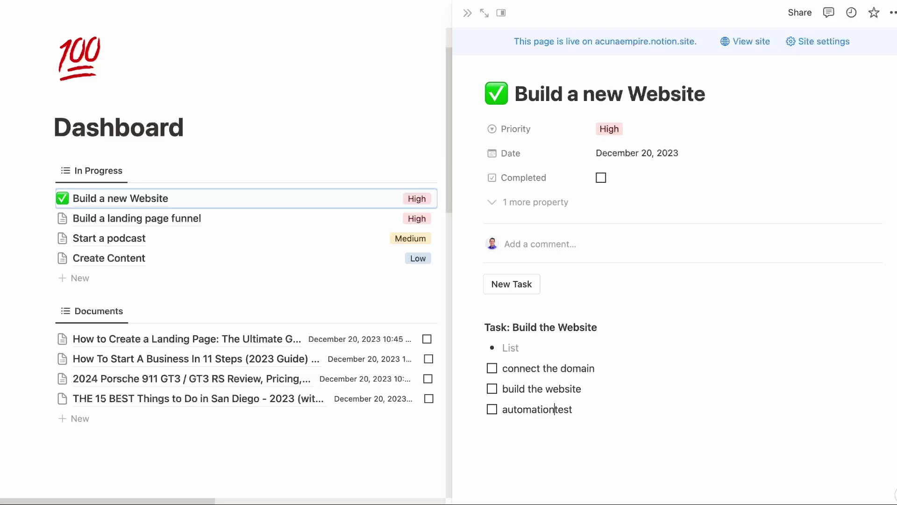
key("Return")
scroll(568, 318, "down", 1)
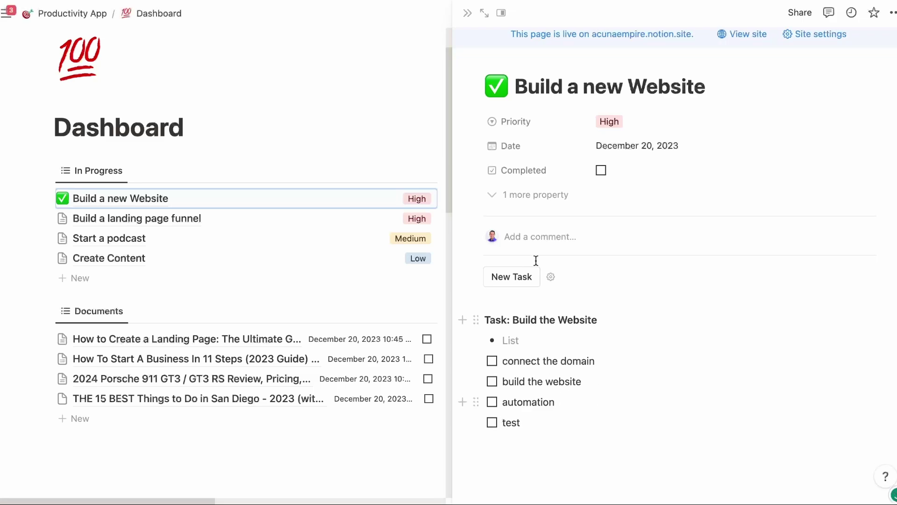
Insert a fresh task template block above Task: Build the Website
left_click(513, 278)
scroll(556, 360, "down", 3)
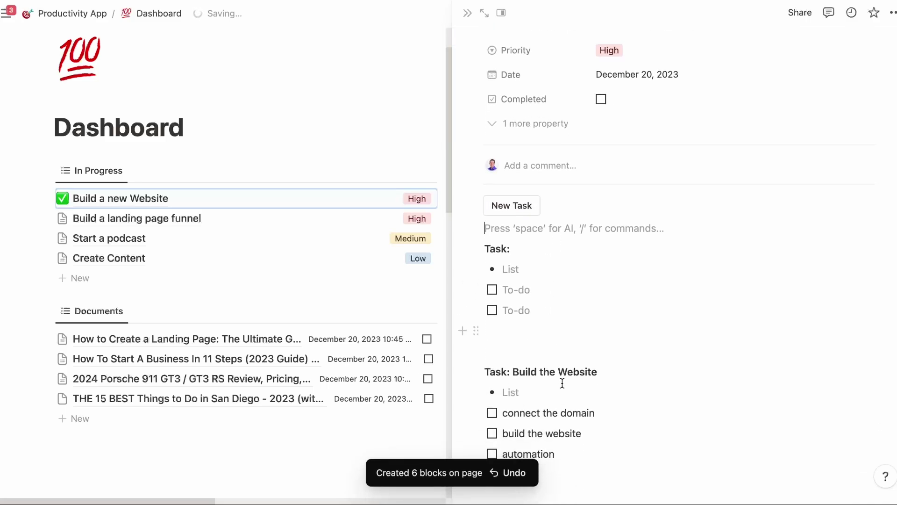
scroll(519, 299, "down", 2)
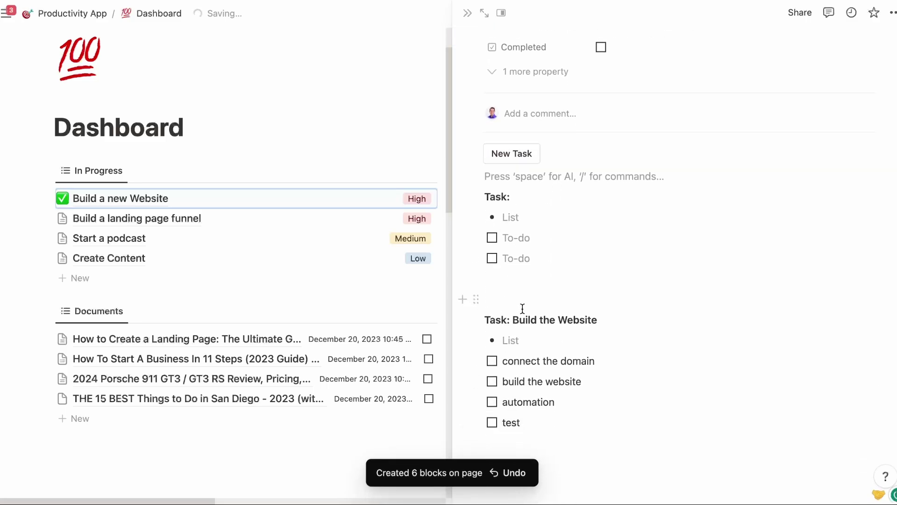
Add bullets '/home as the main' and a calendly.com link under Task: Build the Website
left_click(523, 338)
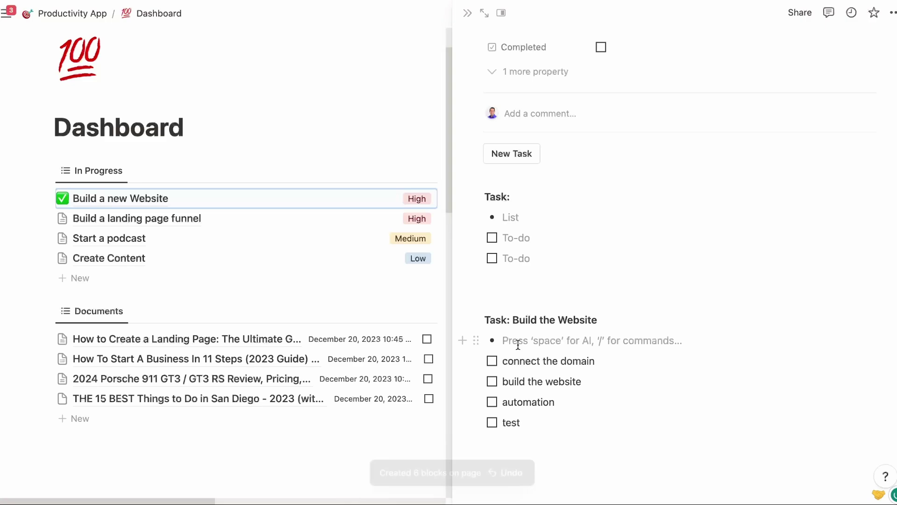
type("/home")
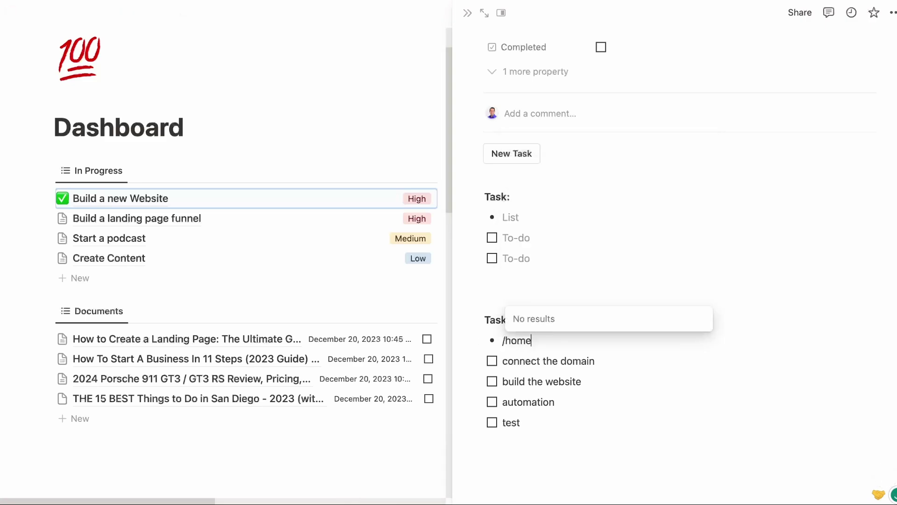
key("Escape")
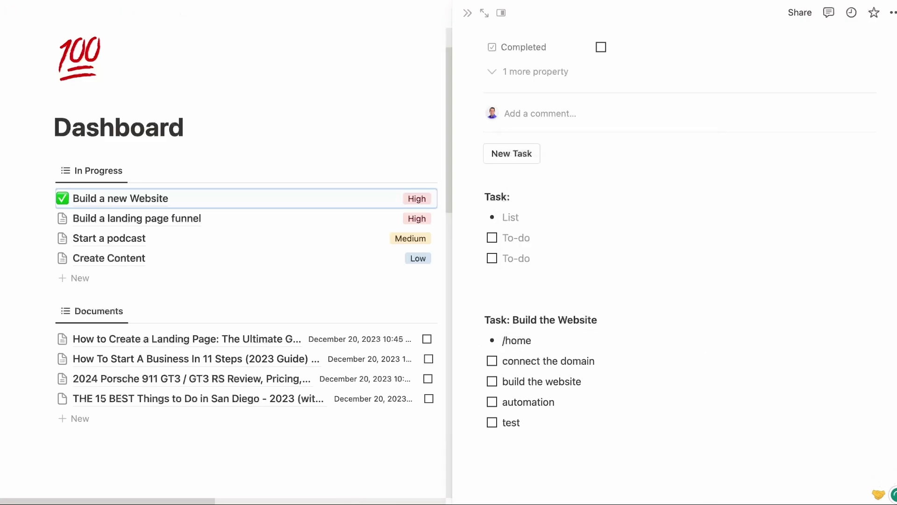
type("as the main")
key("Return")
type("cal")
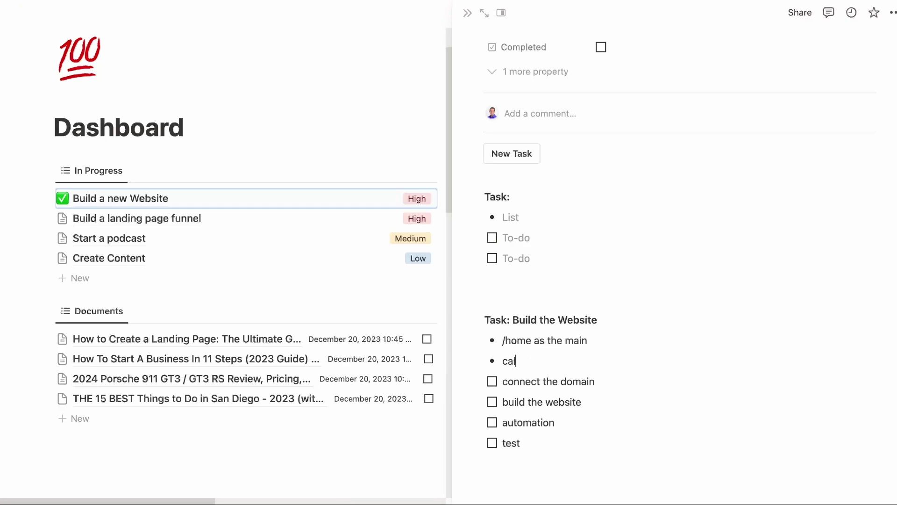
type("endly/")
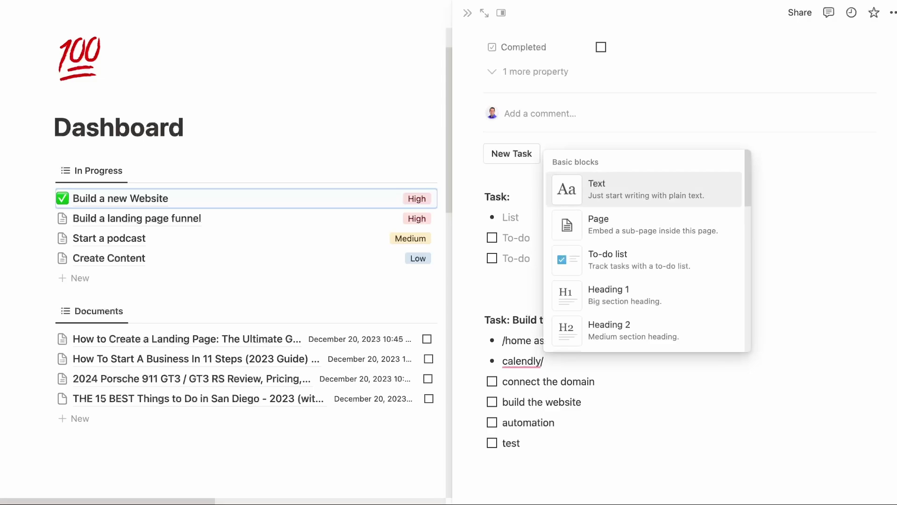
type("23049823409w0e9fsefl")
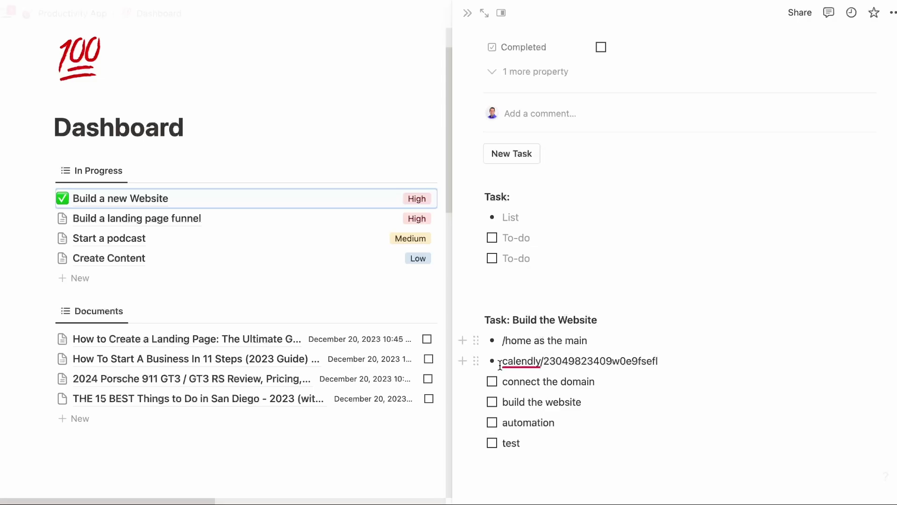
left_click(541, 361)
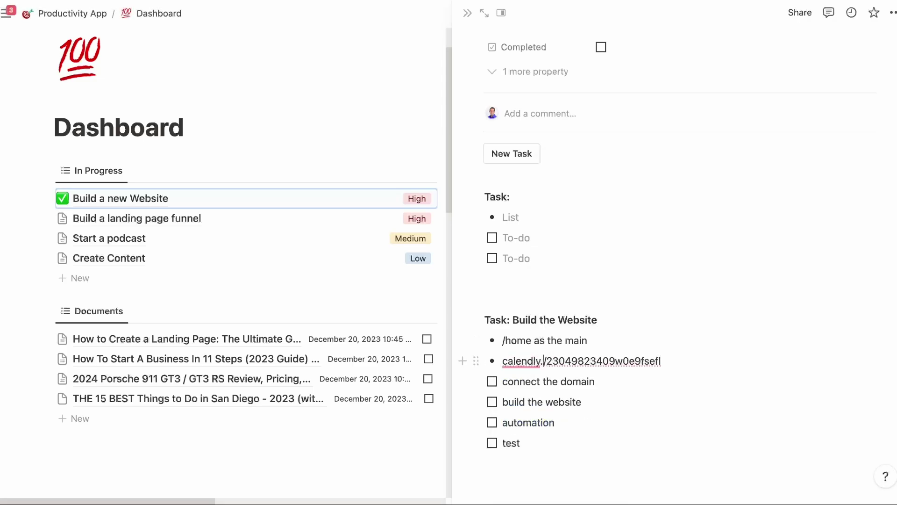
type(".com")
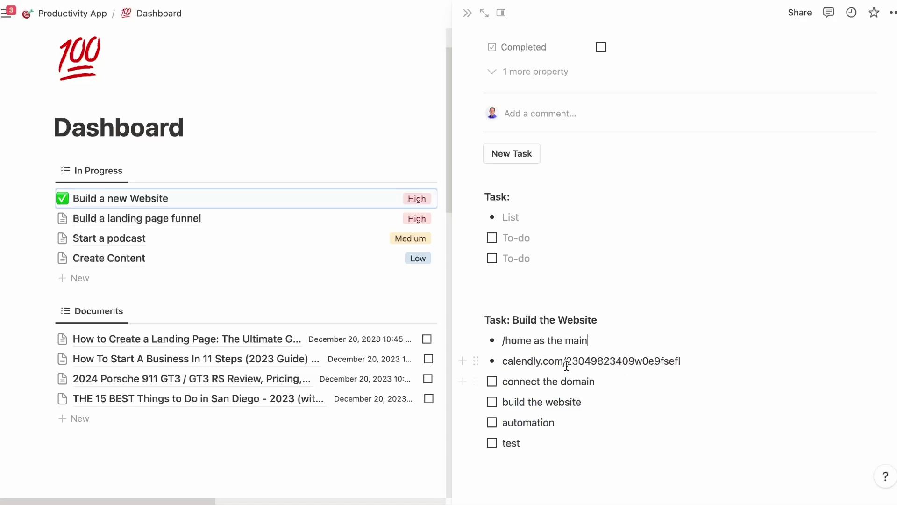
scroll(566, 366, "up", 3)
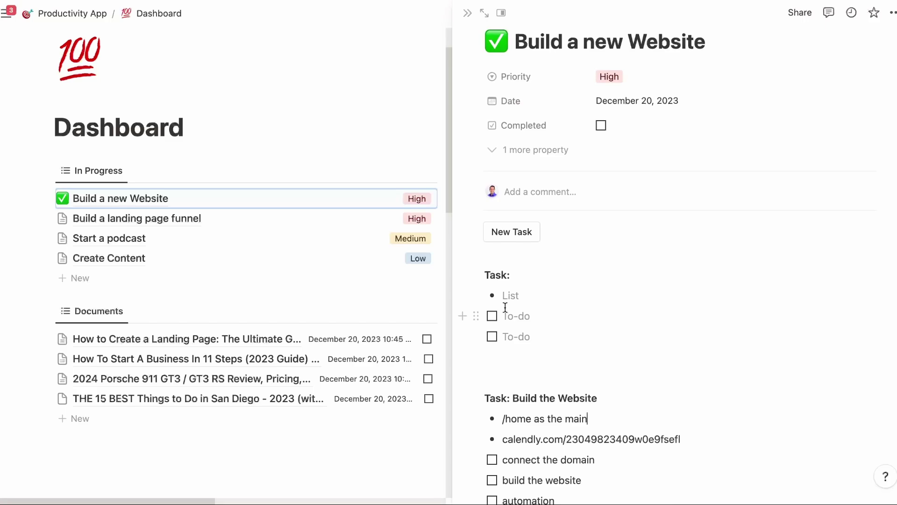
Name the new task 'Buy the domain' with to-dos come up with a name, buy domain, connect ito website
left_click(539, 275)
type("Buy the dom")
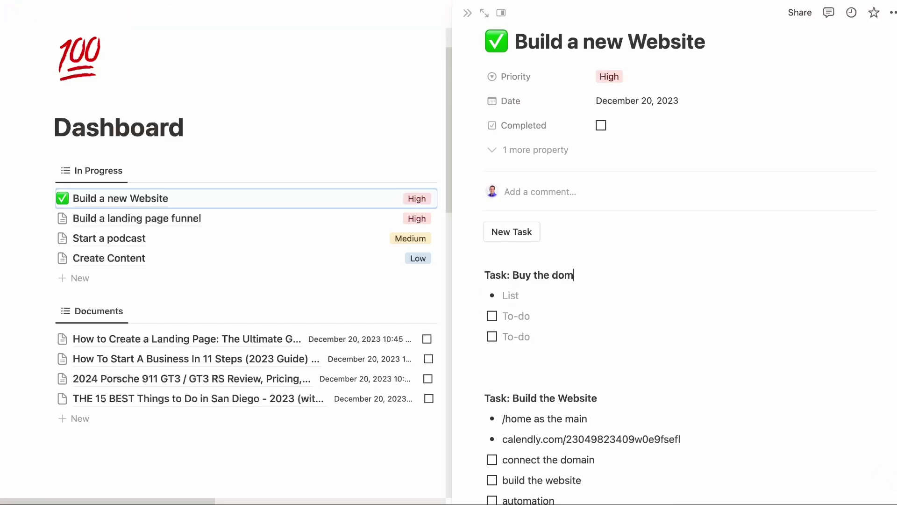
type("ain")
left_click(526, 309)
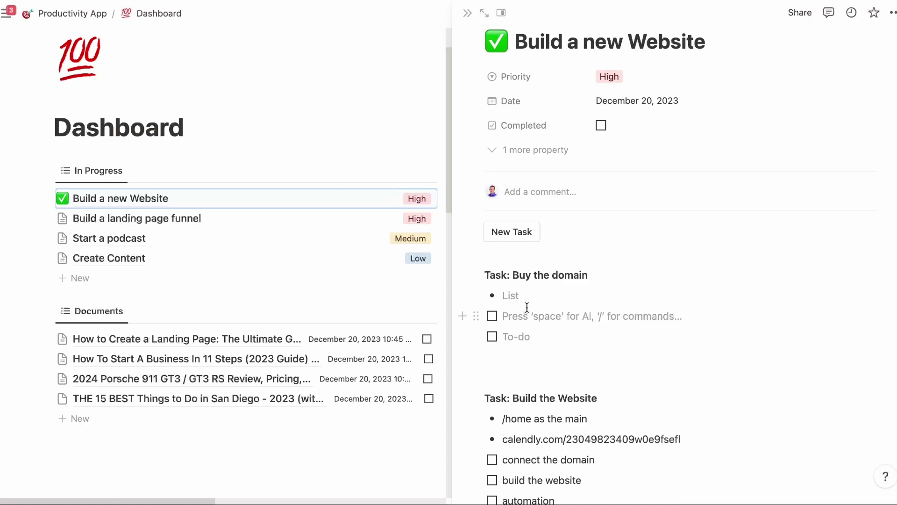
type("comine")
key("BackSpace")
type("e up with a name")
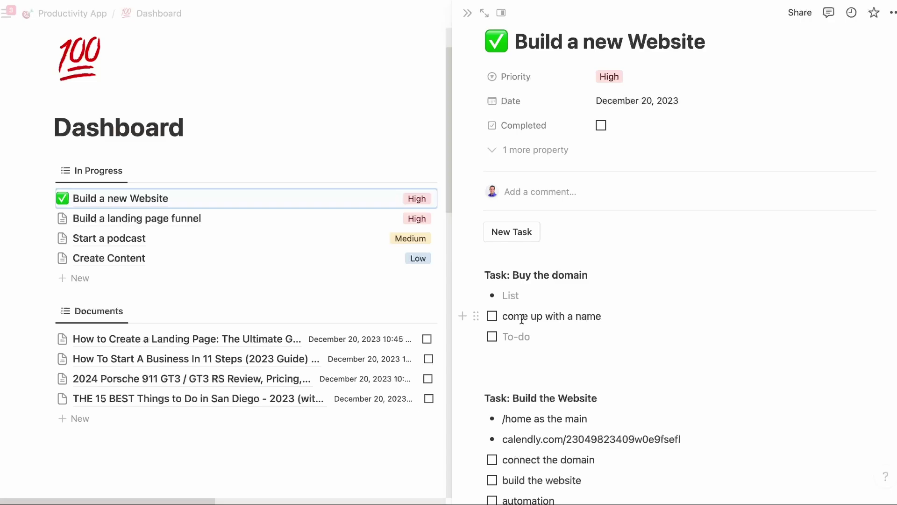
type("buy domain")
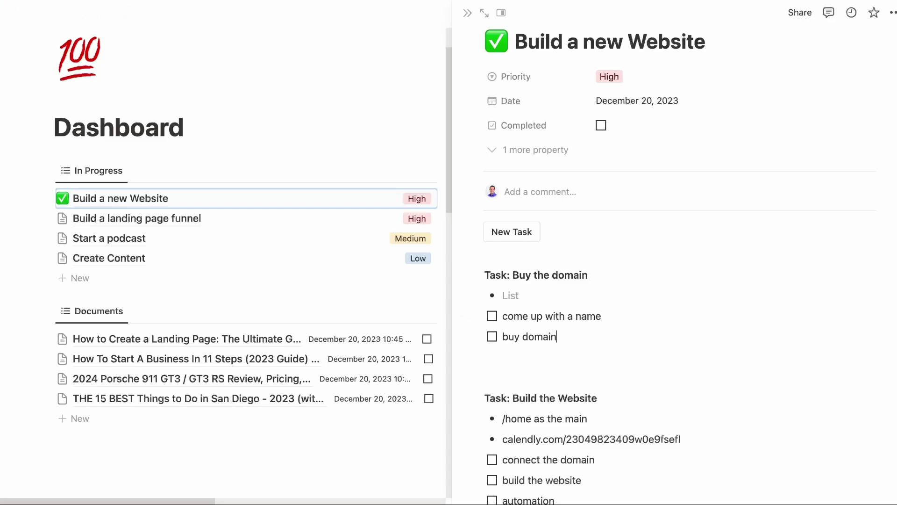
key("Return")
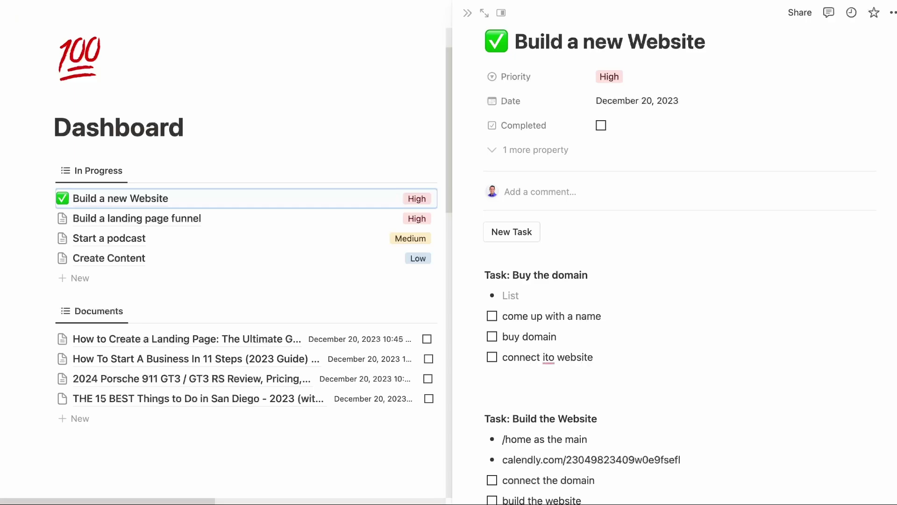
scroll(545, 306, "down", 3)
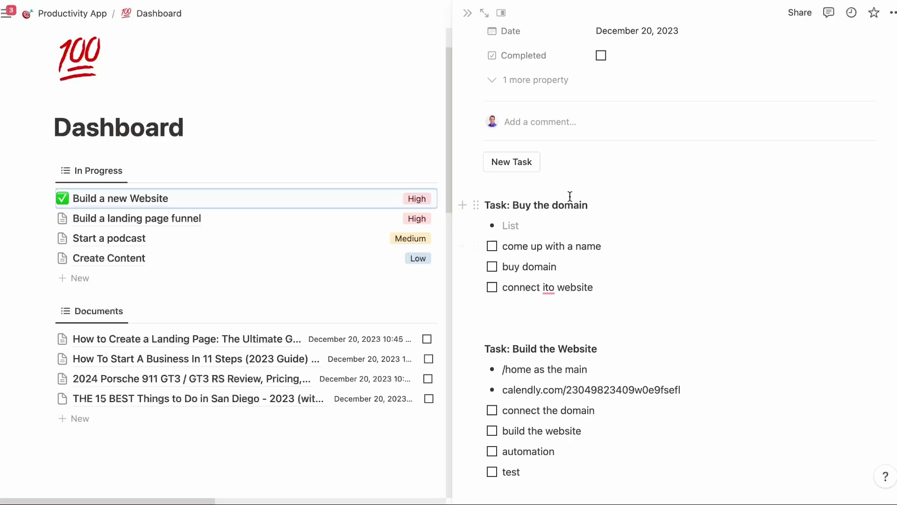
Move the Buy the domain block below test and remove the extra blank lines
left_click_drag(572, 310, 577, 287)
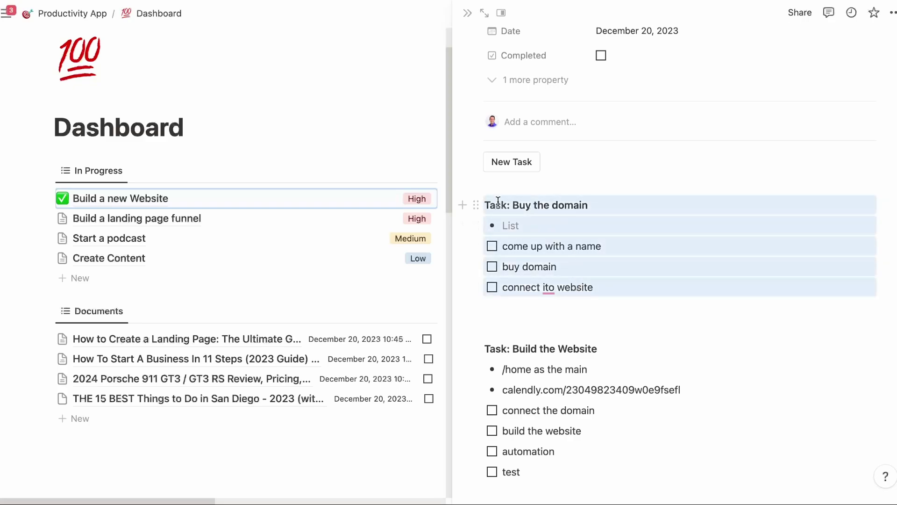
left_click_drag(481, 210, 526, 468)
scroll(555, 399, "up", 2)
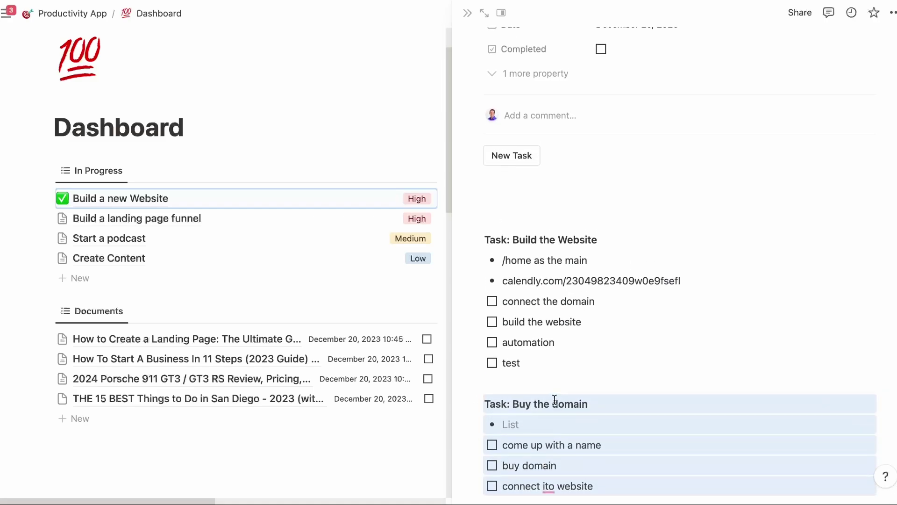
left_click(553, 219)
key("BackSpace")
key("BackSpace")
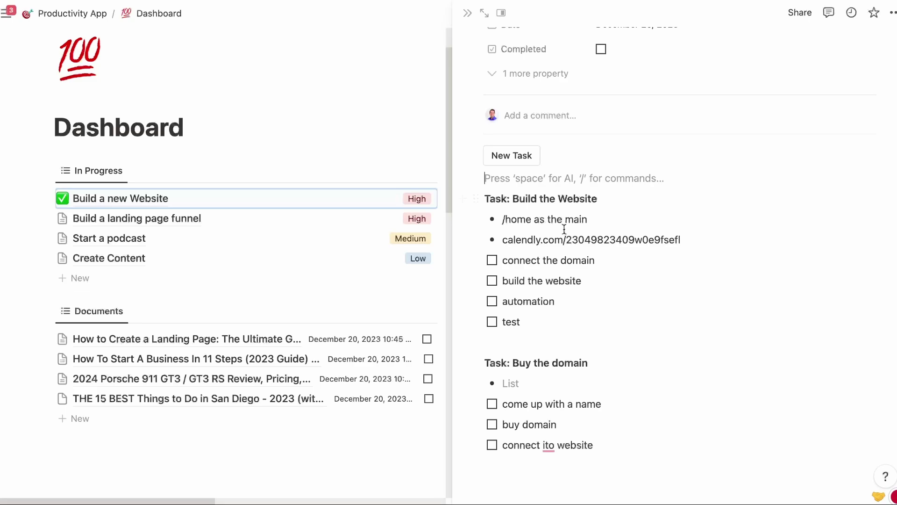
Add the bullet 'porsche.com or gt3.com' under Task: Buy the domain
left_click(546, 379)
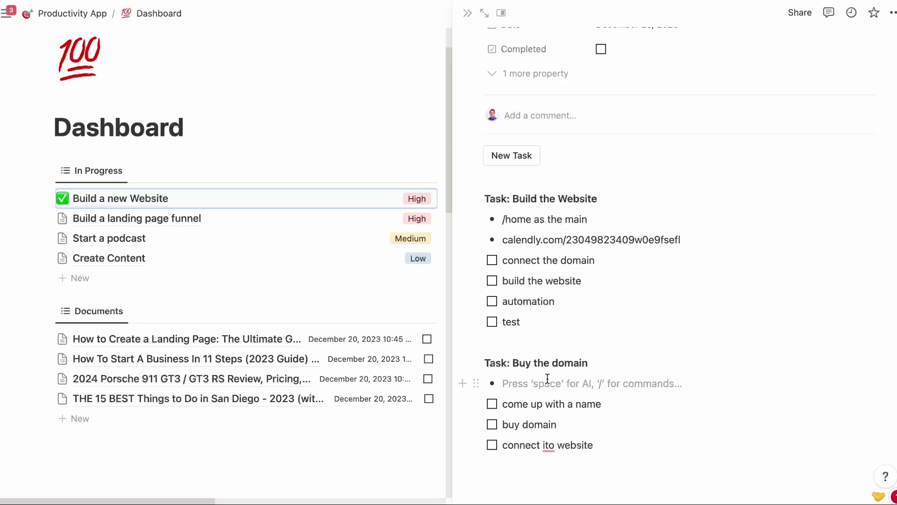
type("porsche.com")
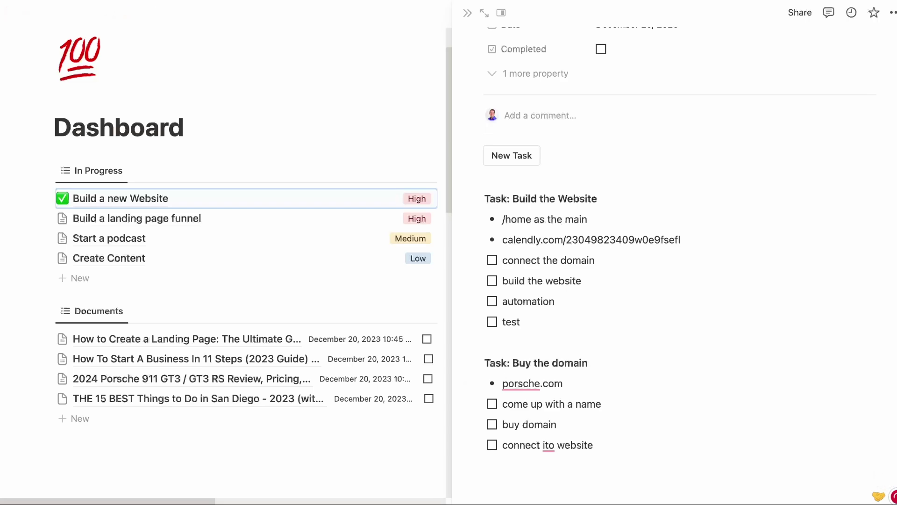
key("Escape")
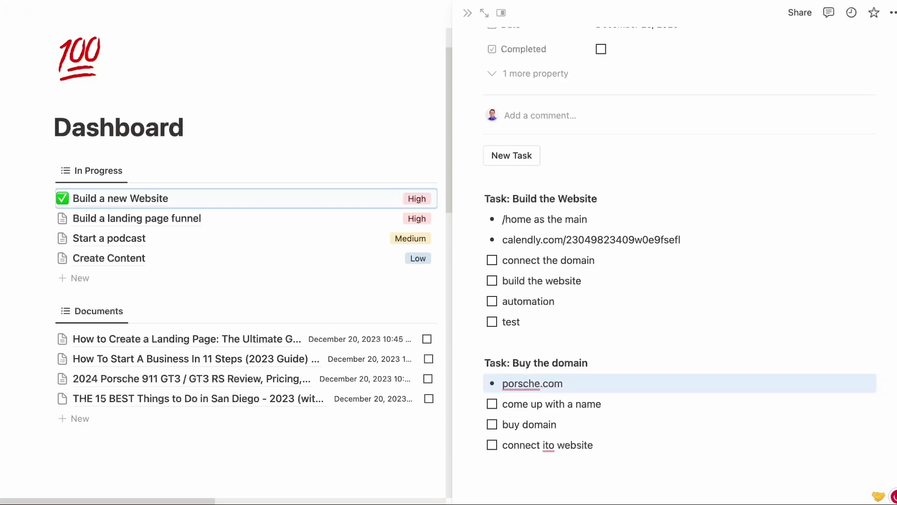
left_click(571, 381)
type("or gt3.com")
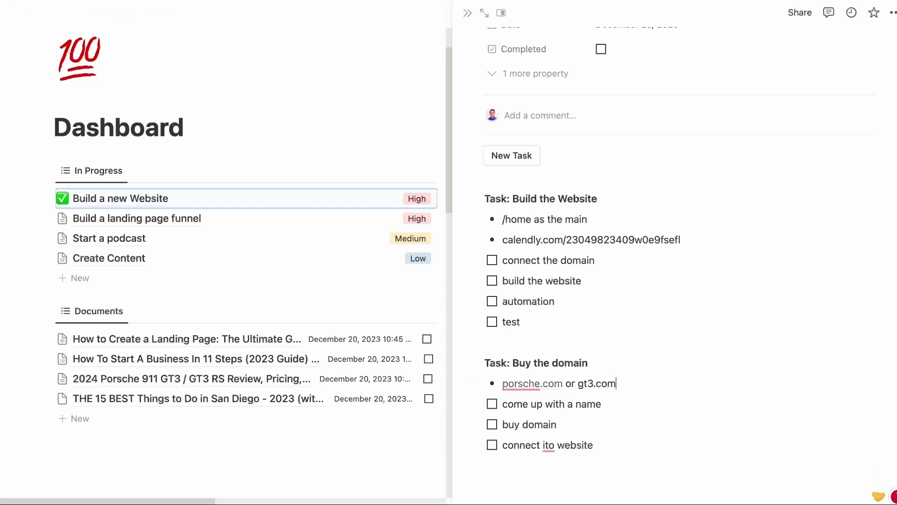
key("Escape")
Select the Task: Buy the domain section and move it above Task: Build the Website
scroll(619, 416, "up", 3)
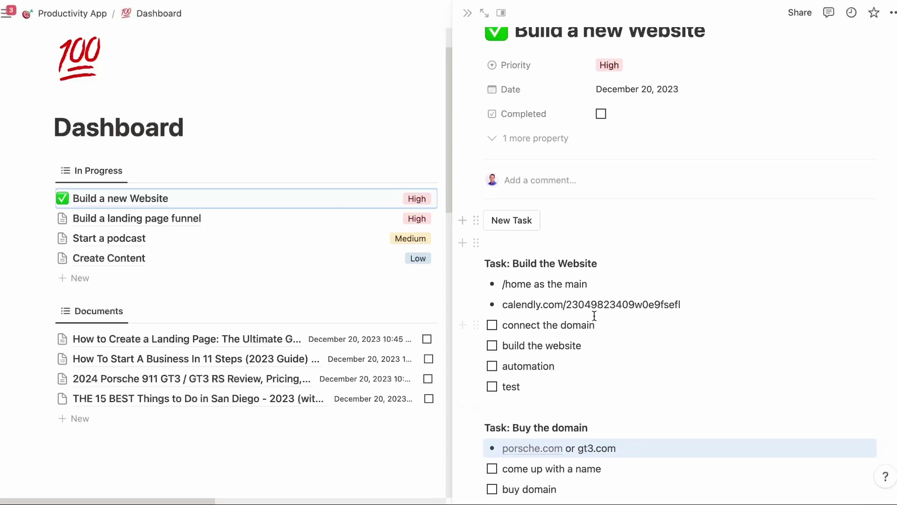
scroll(593, 326, "down", 3)
left_click(564, 360)
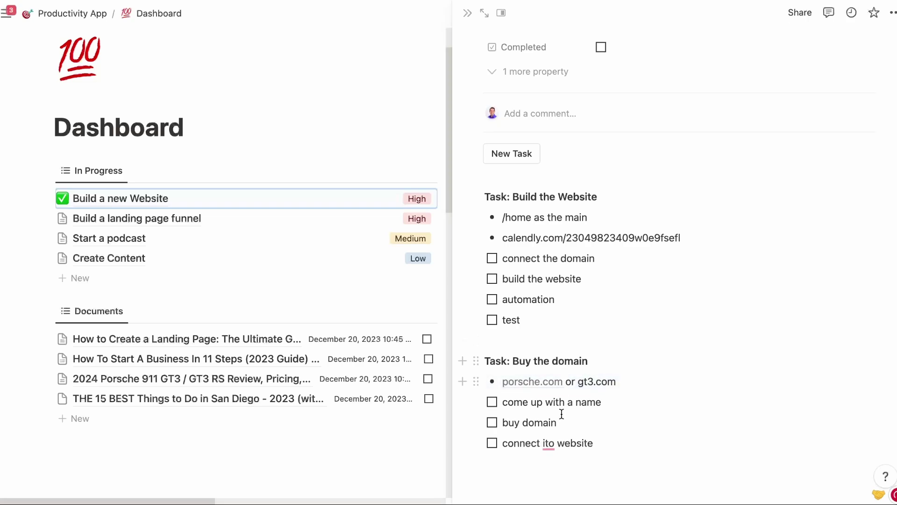
left_click_drag(561, 413, 565, 438)
scroll(565, 438, "up", 2)
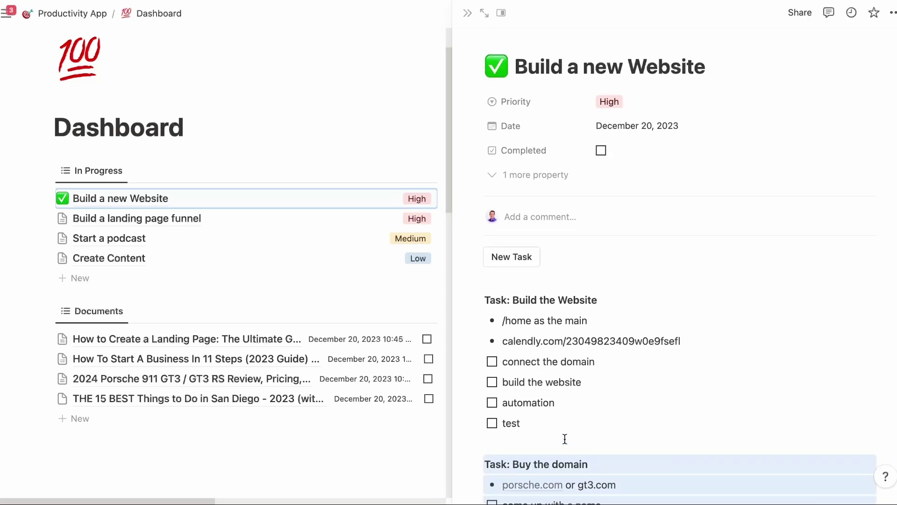
left_click(482, 462)
scroll(565, 457, "down", 3)
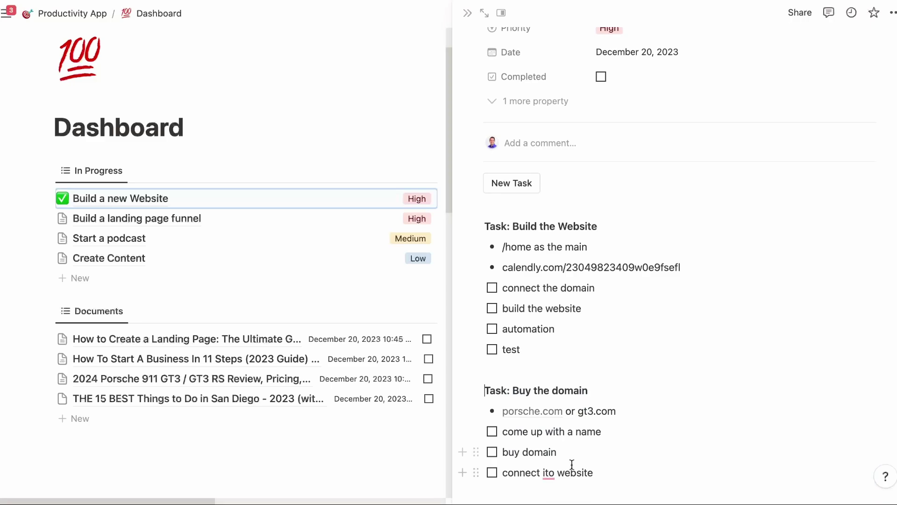
left_click(569, 464, "shift")
left_click_drag(460, 389, 545, 213)
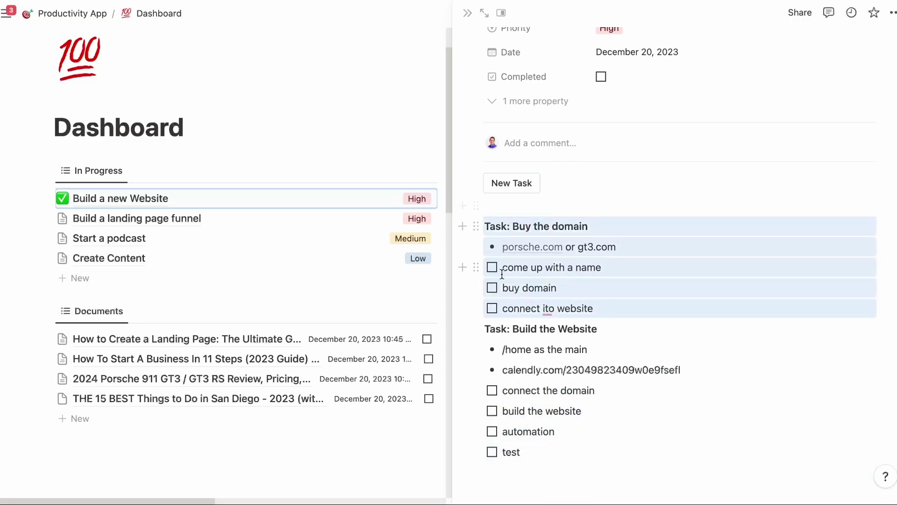
Check off the come up with a name and buy domain to-dos
left_click(642, 303)
key("Return")
scroll(561, 309, "up", 1)
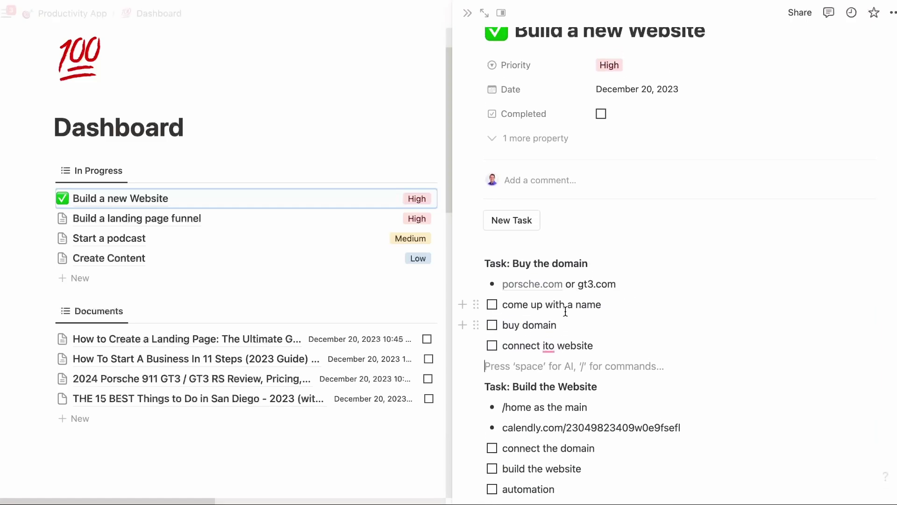
left_click_drag(494, 318, 494, 329)
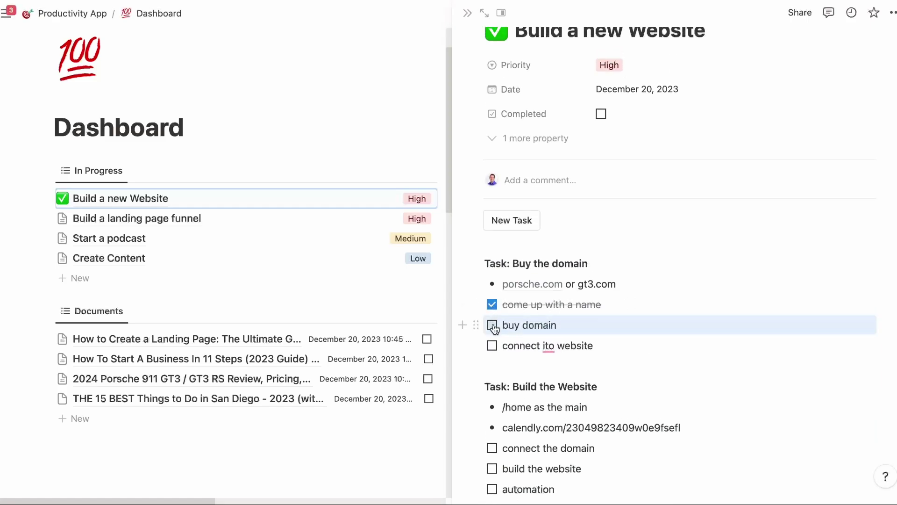
scroll(638, 312, "up", 2)
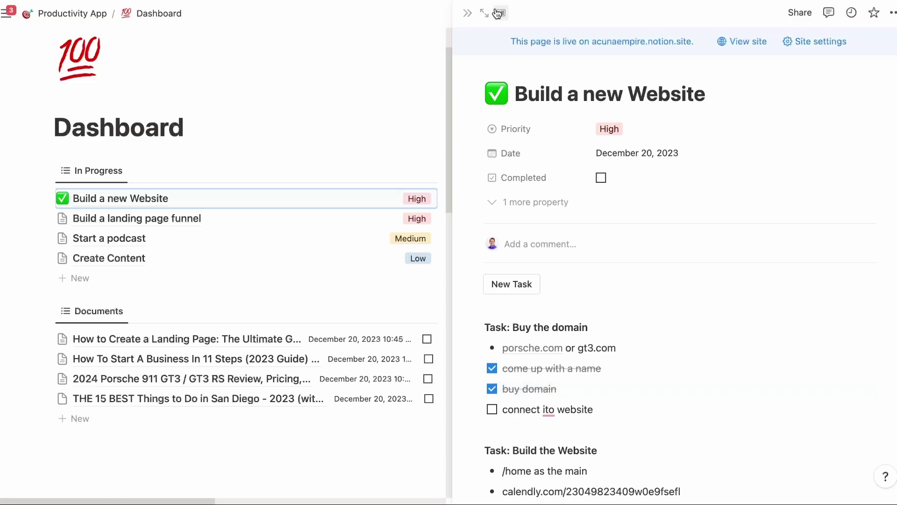
Close the task peek back to the full Dashboard and open Start a podcast in side peek
left_click(469, 14)
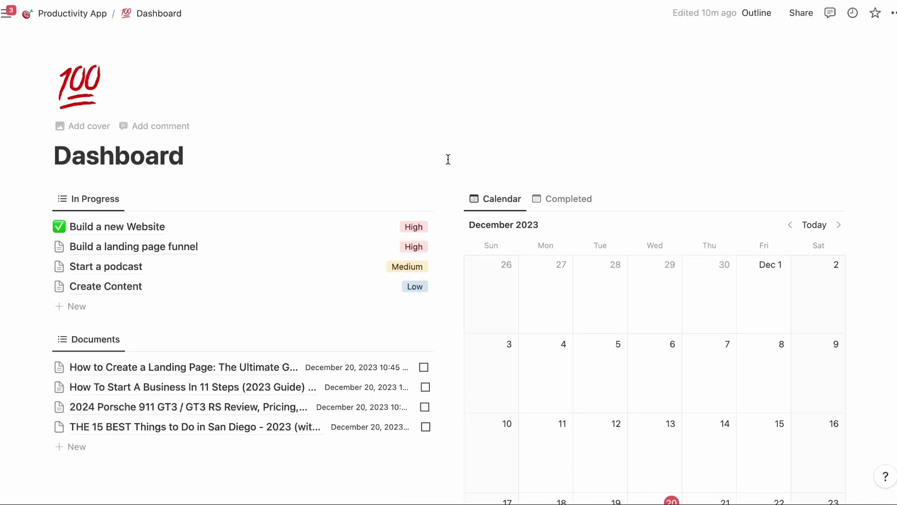
scroll(448, 159, "down", 5)
scroll(216, 110, "up", 1)
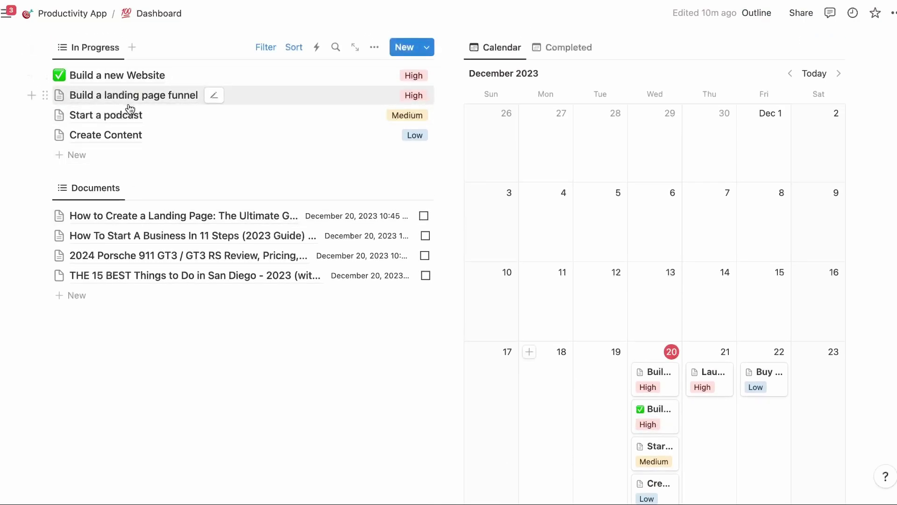
left_click(130, 114)
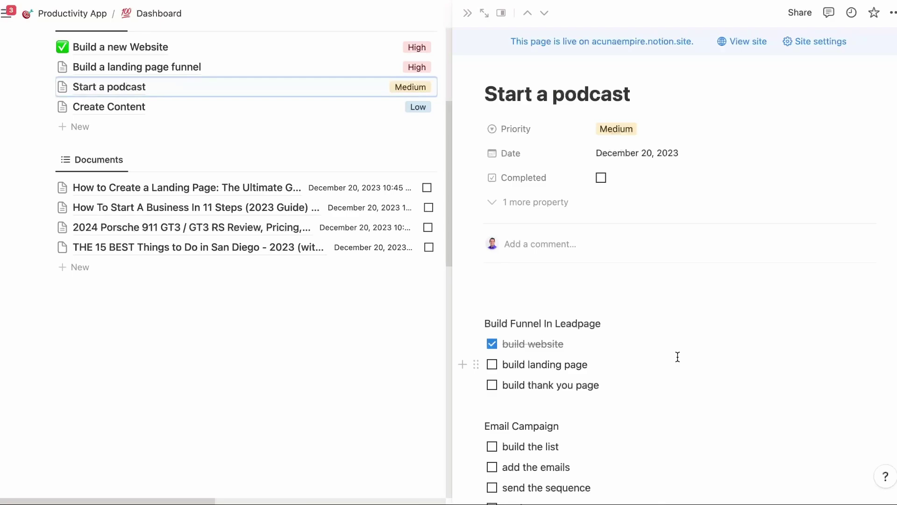
scroll(574, 324, "down", 1)
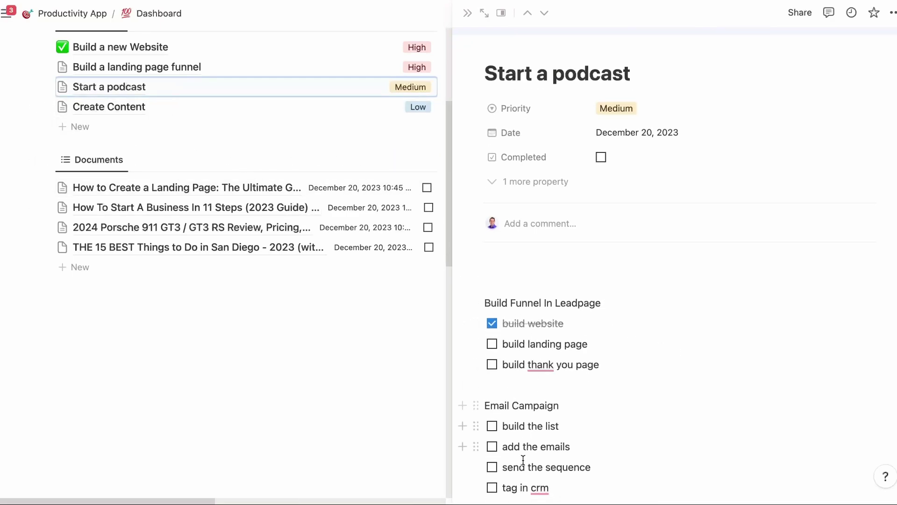
scroll(553, 234, "up", 1)
Close Start a podcast and drag Build a new Website onto December 22 in the calendar
left_click(402, 142)
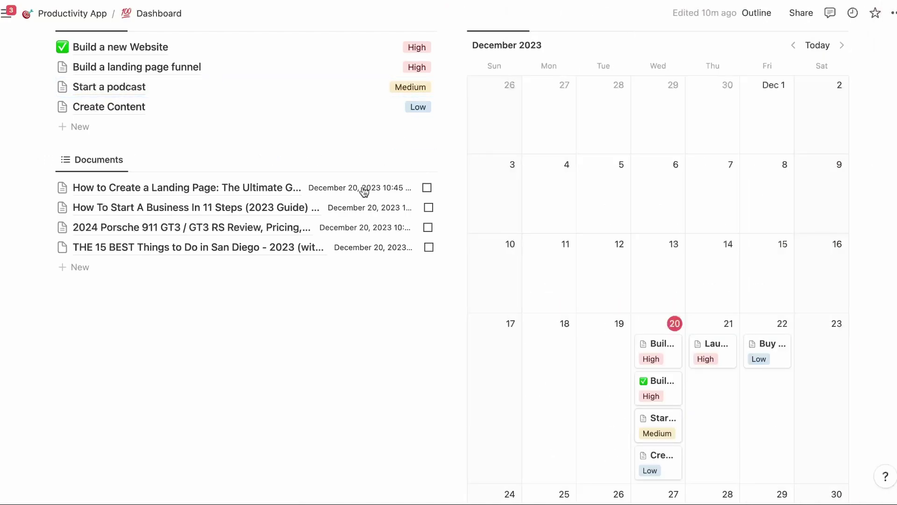
scroll(599, 321, "up", 5)
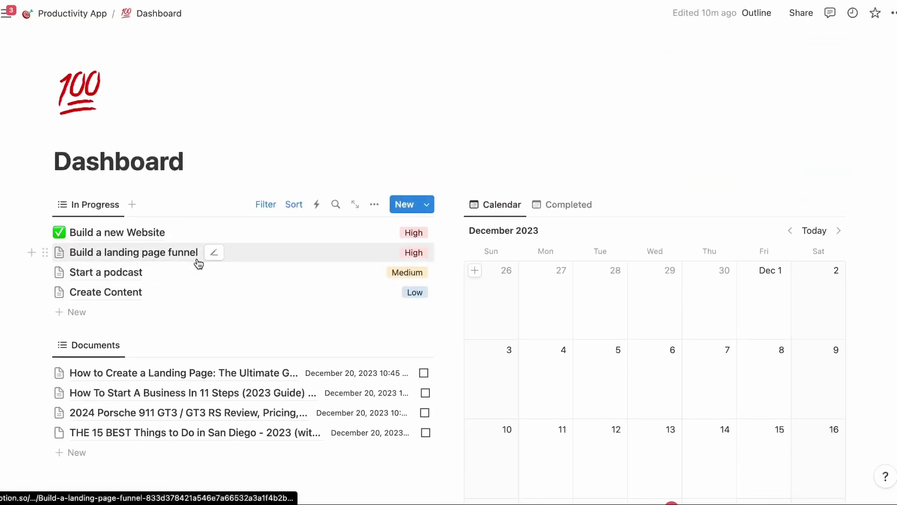
scroll(310, 277, "down", 3)
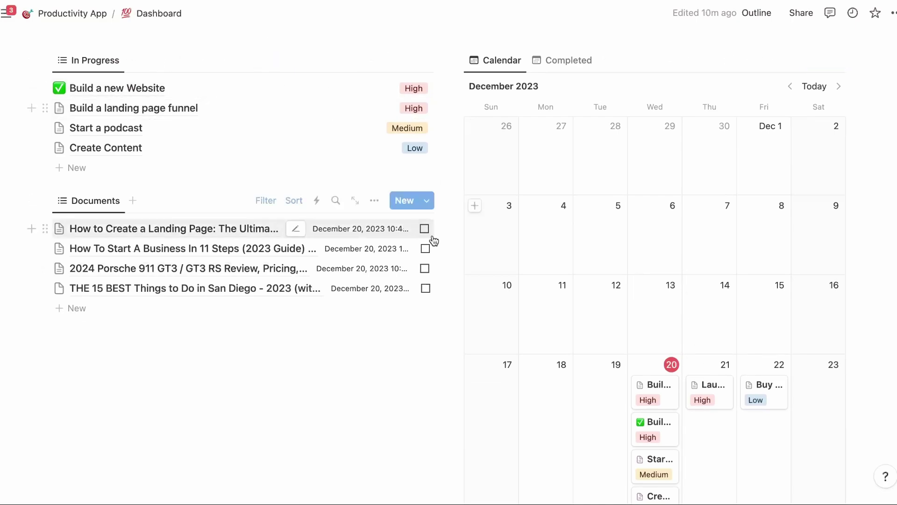
left_click_drag(155, 89, 774, 439)
scroll(773, 442, "down", 2)
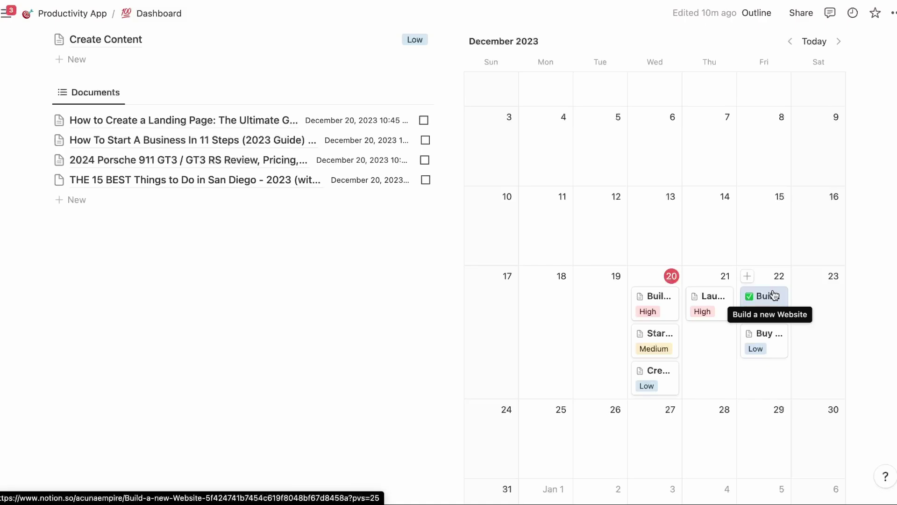
scroll(774, 294, "up", 2)
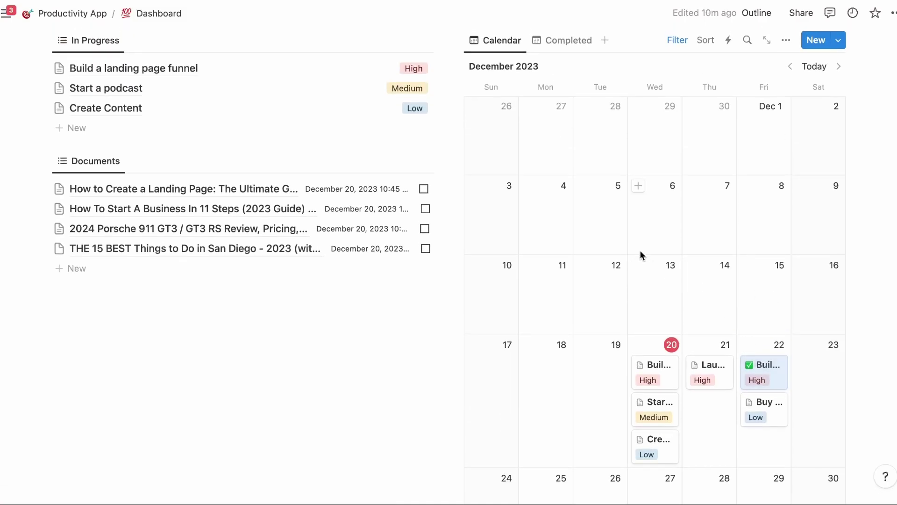
scroll(640, 250, "up", 3)
Check that Build a landing page funnel keeps its High priority
left_click(176, 187)
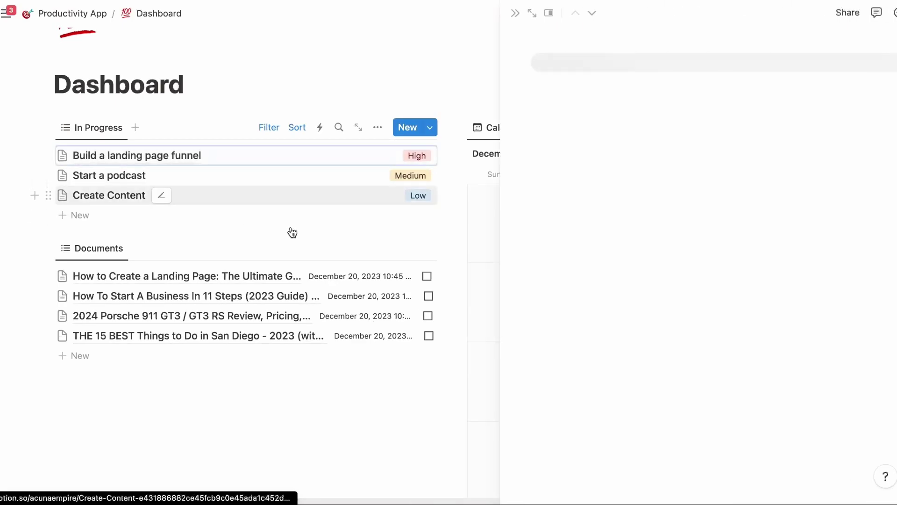
left_click(609, 130)
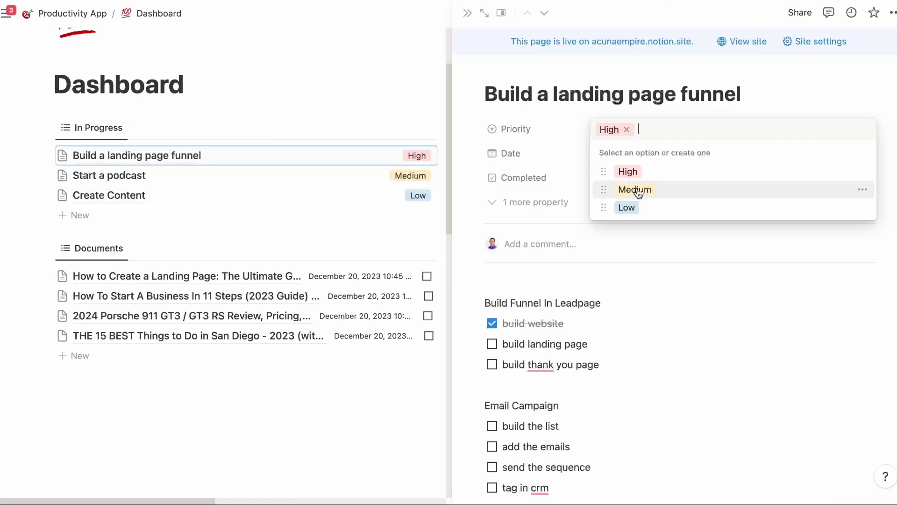
left_click(353, 80)
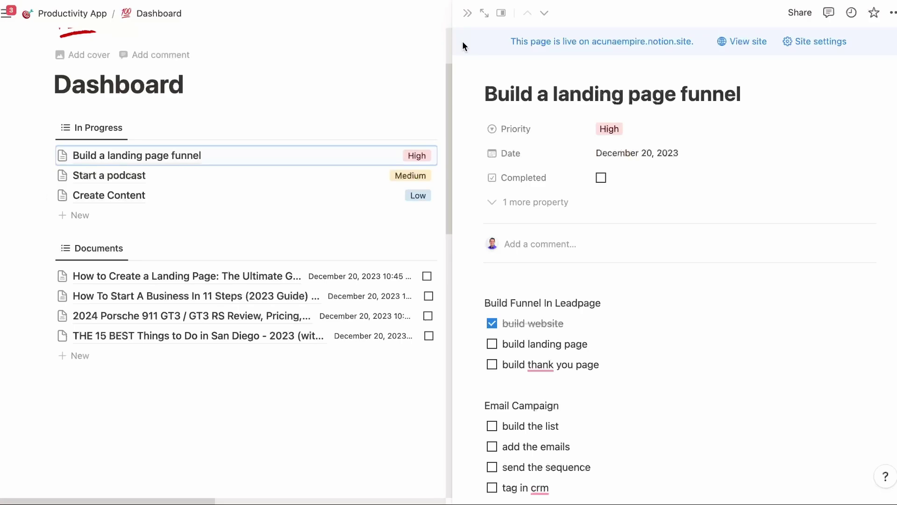
left_click(469, 14)
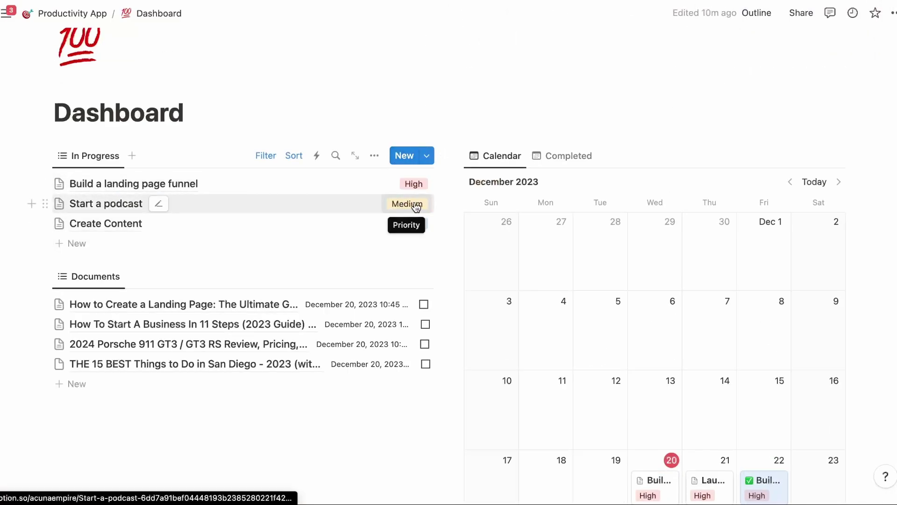
Set Start a podcast's priority to Low and Create Content's to Medium
left_click(416, 207)
left_click(418, 284)
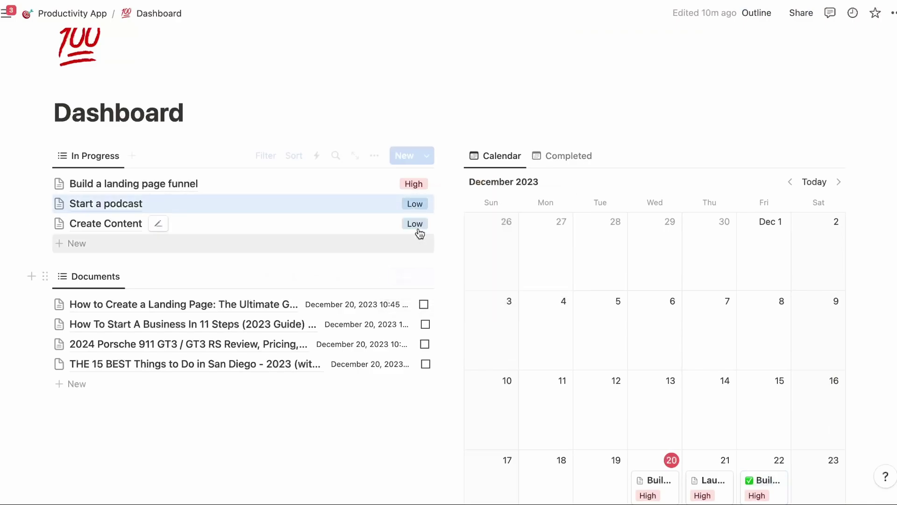
left_click(415, 224)
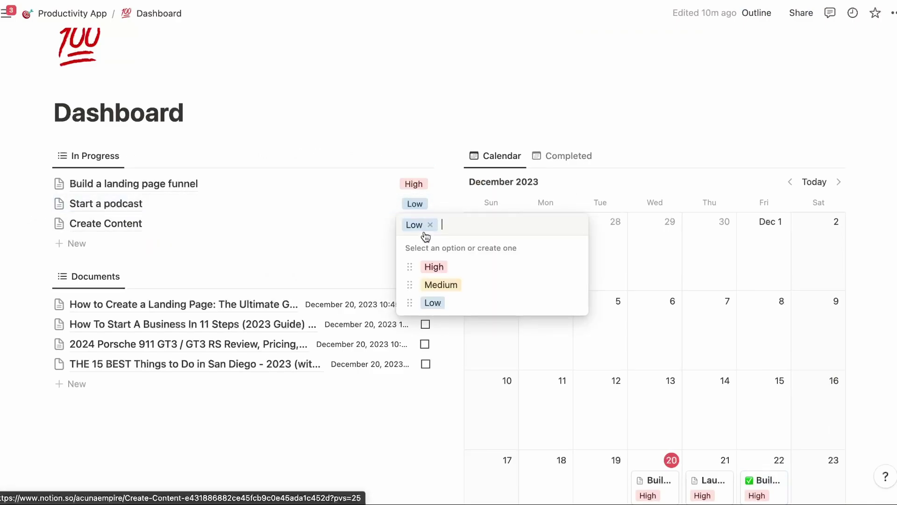
left_click(462, 286)
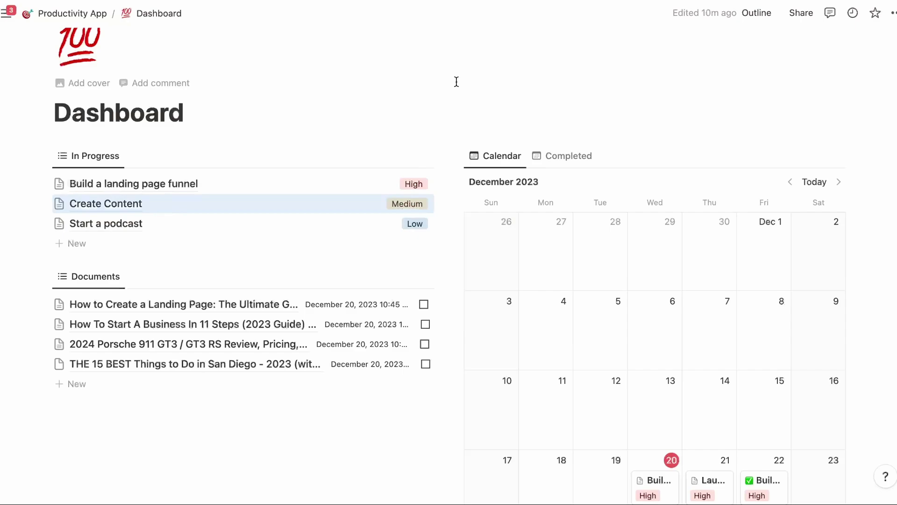
Reschedule the Start a podcast calendar card to December 25
scroll(410, 206, "down", 5)
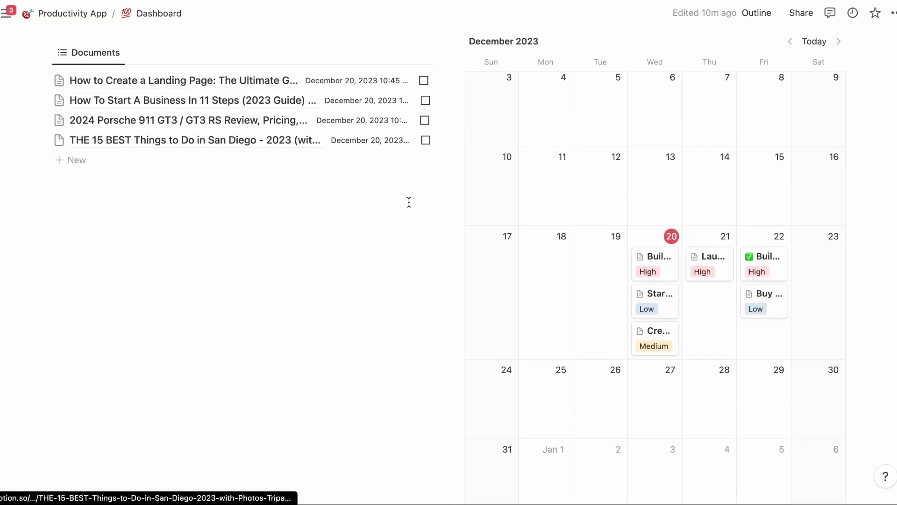
scroll(641, 310, "down", 8)
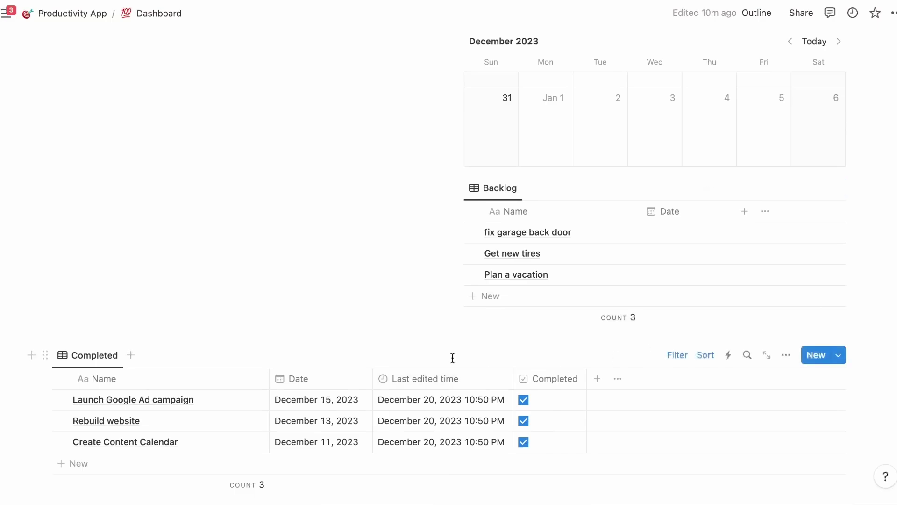
scroll(260, 332, "up", 10)
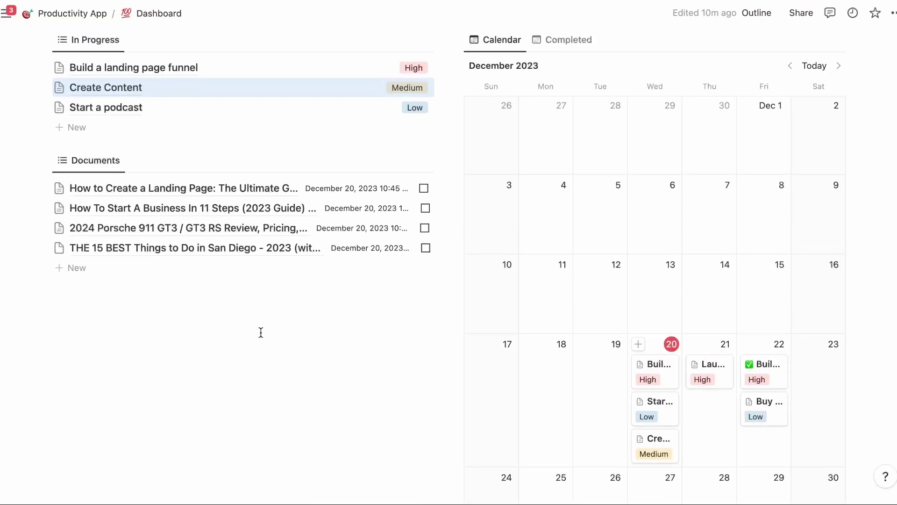
scroll(261, 332, "up", 2)
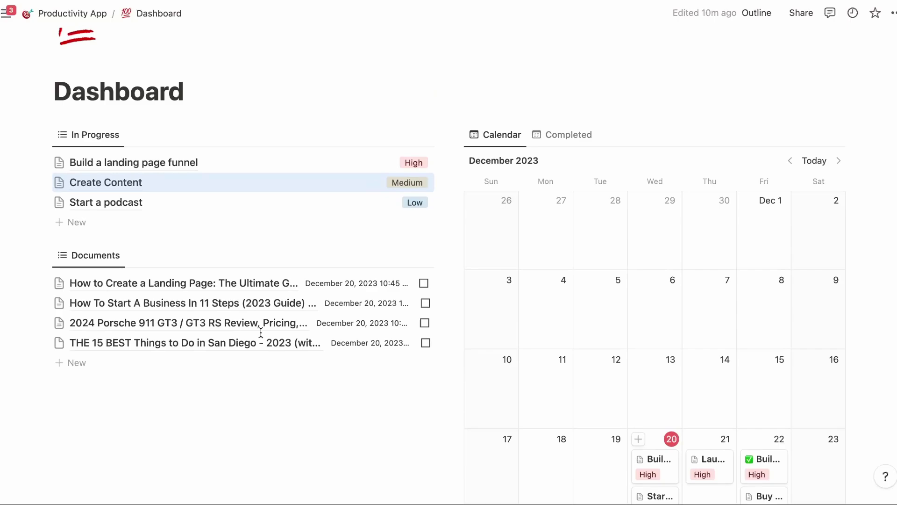
scroll(480, 366, "down", 2)
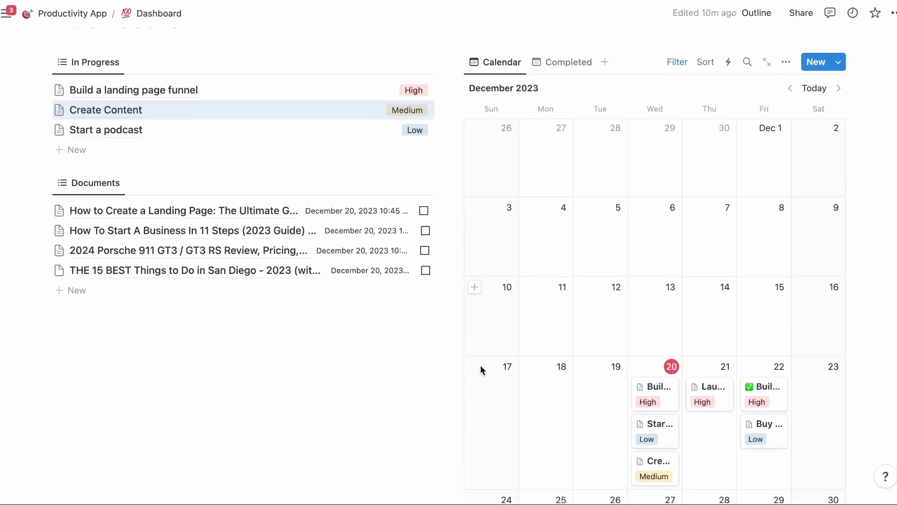
scroll(711, 356, "down", 2)
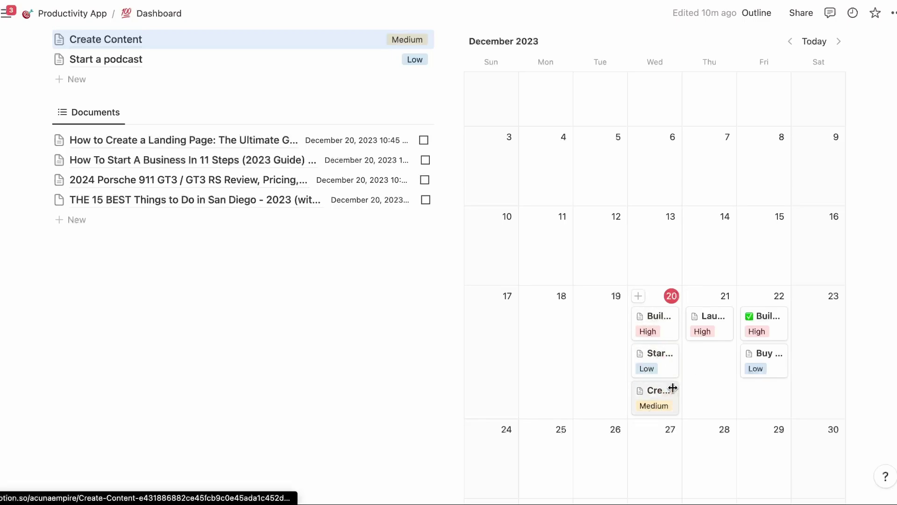
left_click_drag(651, 360, 599, 346)
mouse_move(714, 335)
left_mouse_down()
mouse_move(594, 330)
mouse_move(712, 336)
left_mouse_up()
left_click_drag(588, 317, 556, 437)
Schedule Get new tires from the Backlog on December 26
scroll(556, 436, "down", 2)
scroll(783, 276, "down", 5)
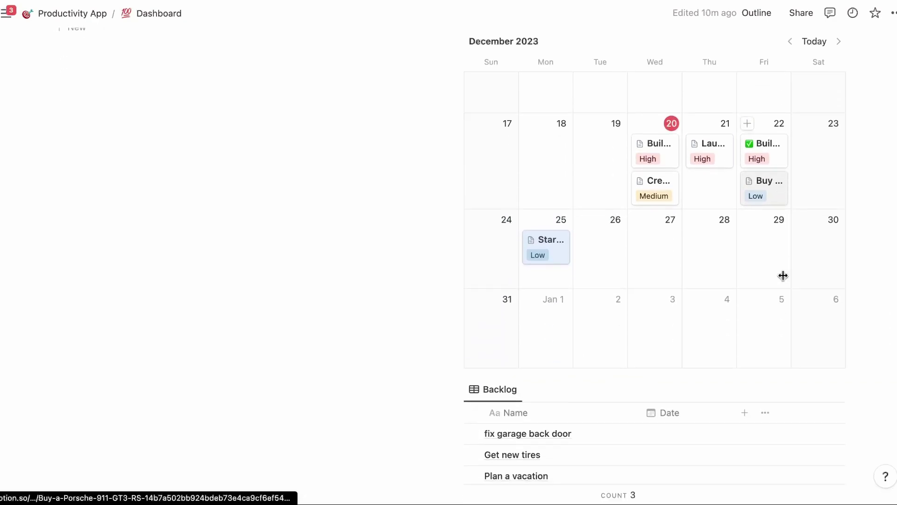
left_click_drag(462, 352, 601, 150)
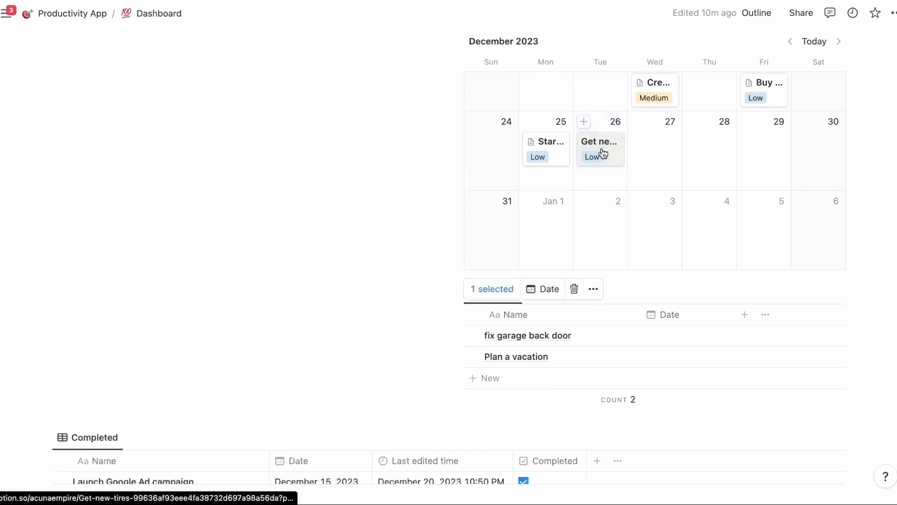
Move the low-priority Buy task to December 21
scroll(595, 206, "up", 7)
scroll(594, 273, "down", 3)
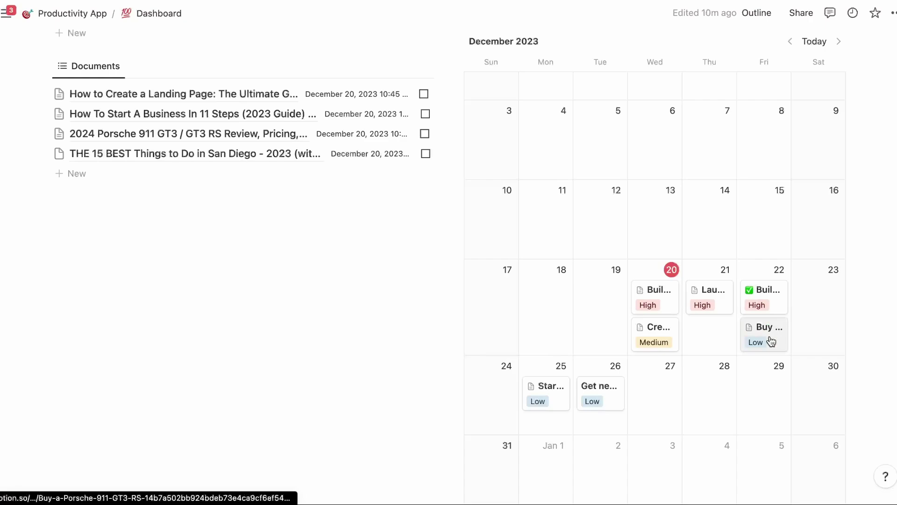
left_click_drag(771, 341, 708, 342)
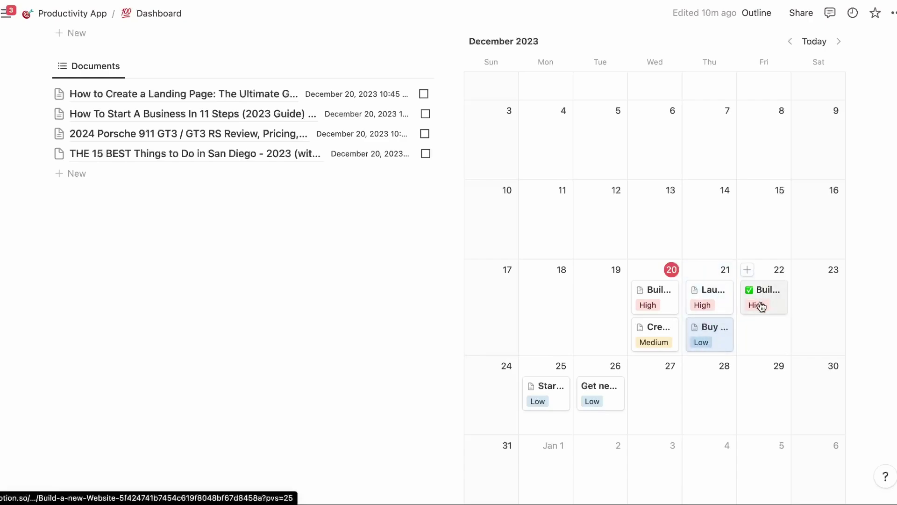
scroll(761, 304, "up", 3)
scroll(759, 302, "down", 3)
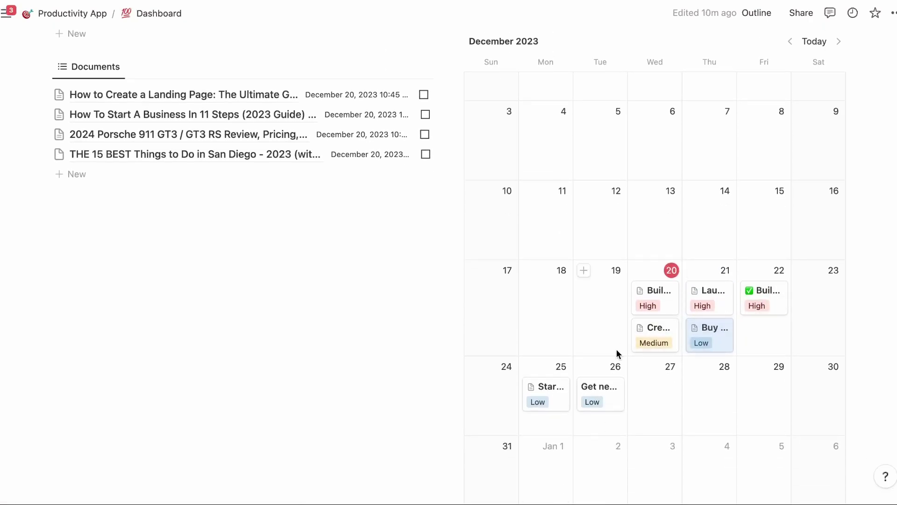
scroll(528, 427, "up", 5)
scroll(528, 427, "down", 4)
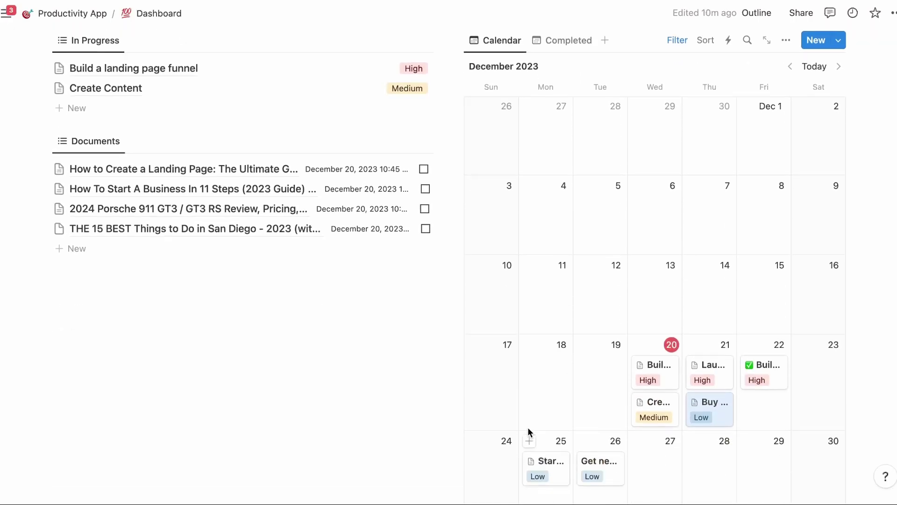
scroll(528, 427, "down", 1)
scroll(654, 374, "up", 6)
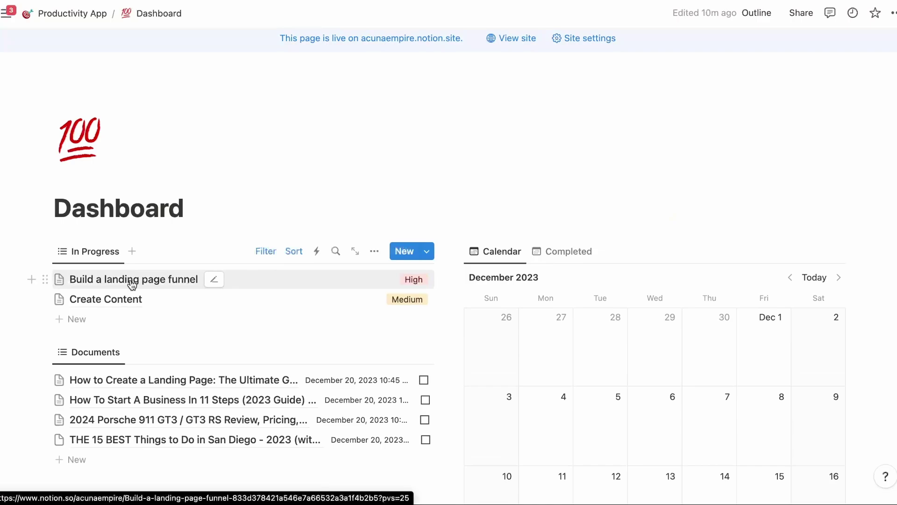
Tick Completed on Build a landing page funnel, then check the Completed and Calendar views
scroll(132, 283, "down", 1)
left_click(161, 250)
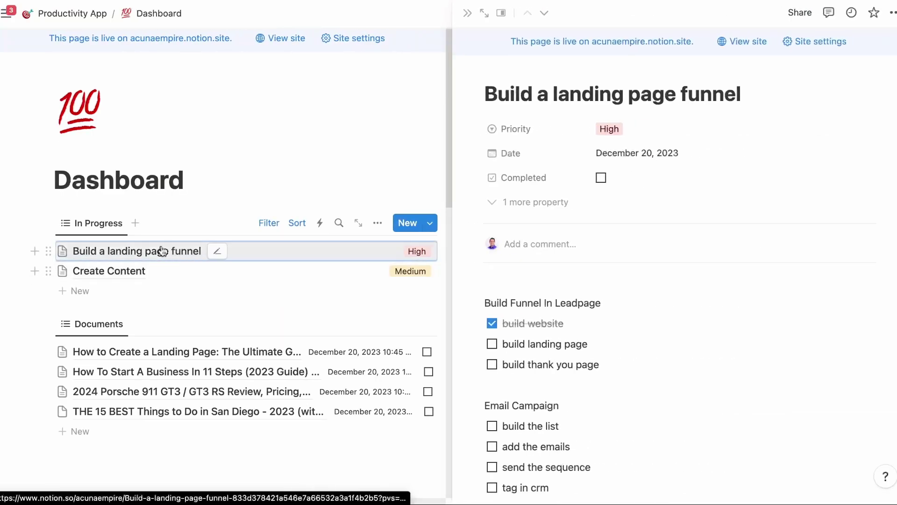
left_click(601, 179)
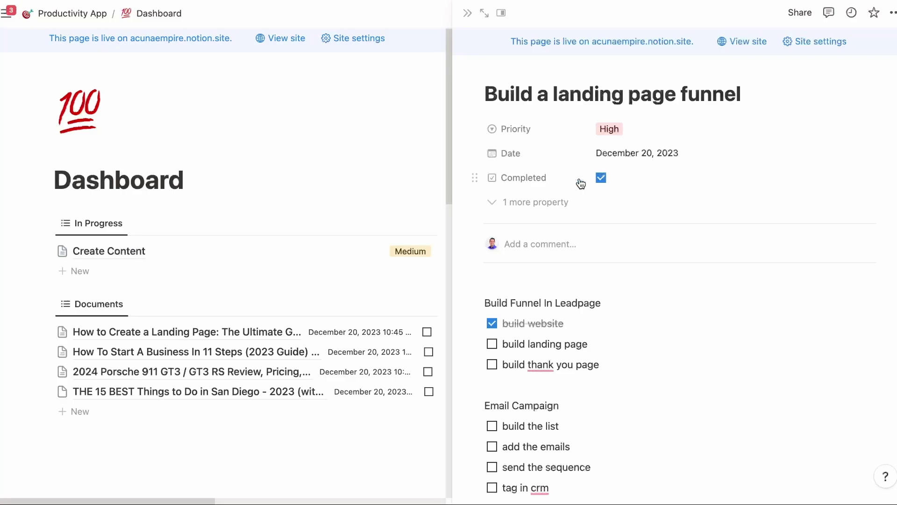
left_click(467, 13)
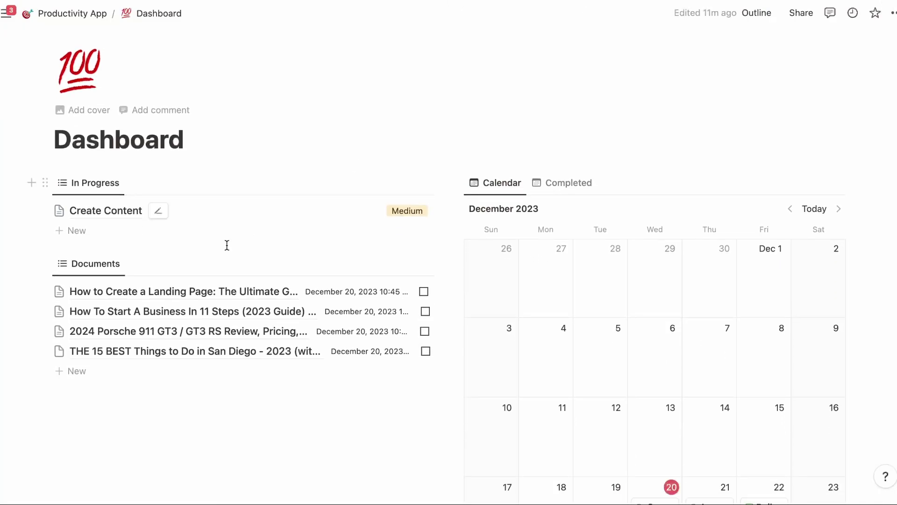
scroll(280, 262, "down", 5)
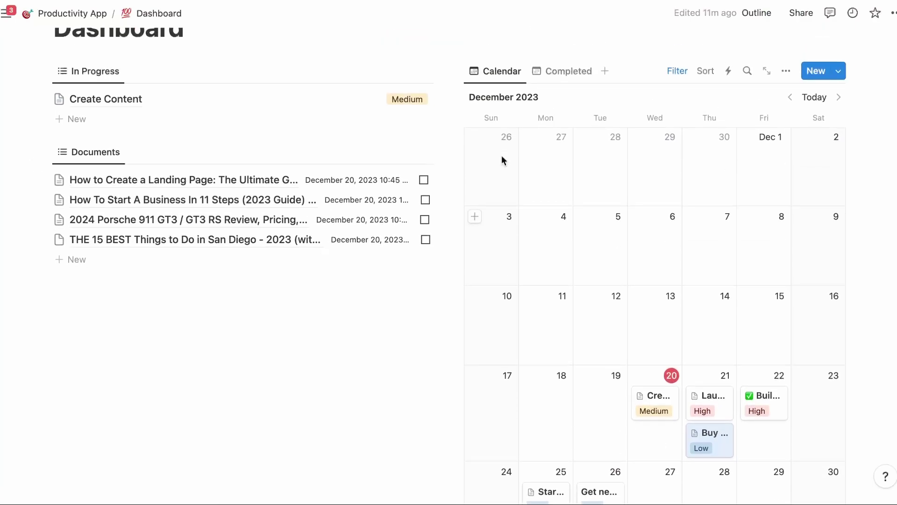
left_click(558, 73)
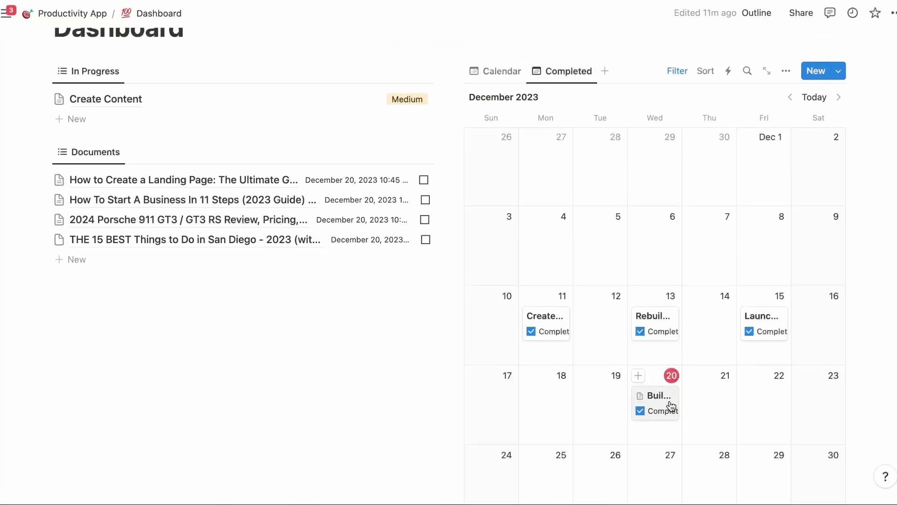
left_click(491, 78)
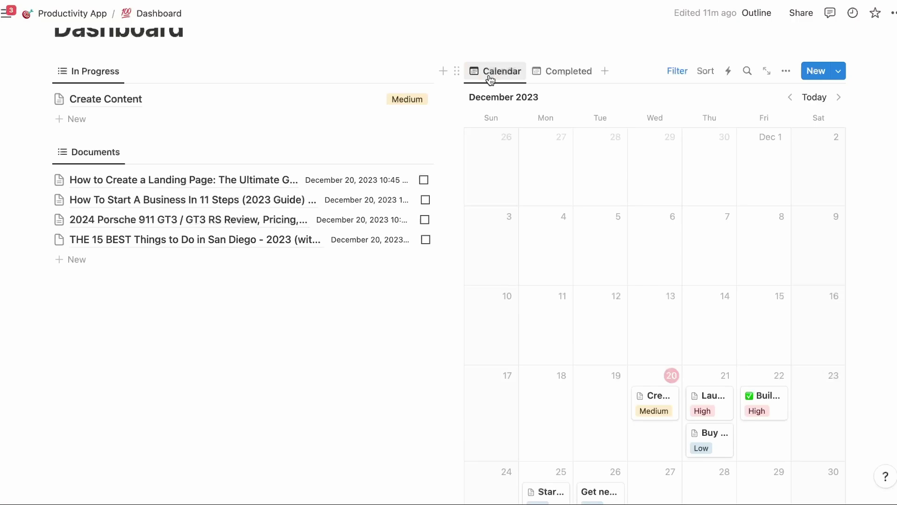
scroll(388, 425, "down", 15)
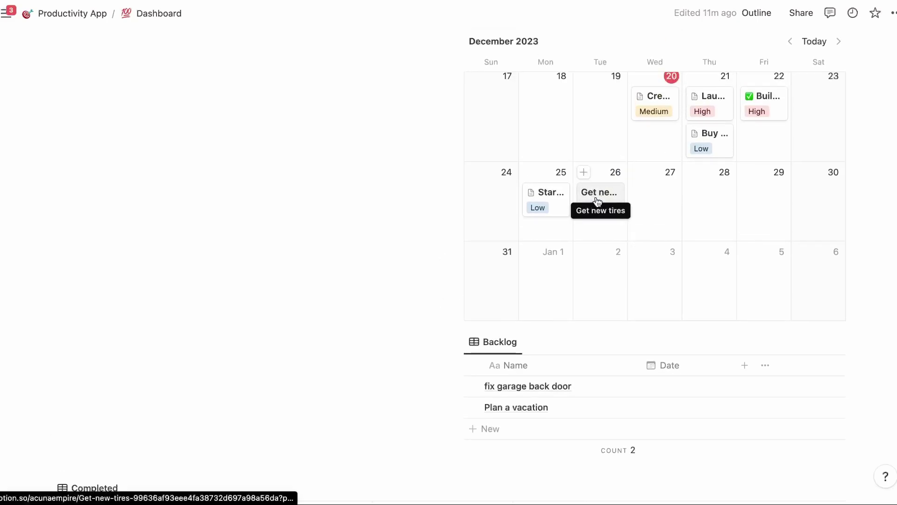
Clear the date from the Get new tires task
left_click(597, 200)
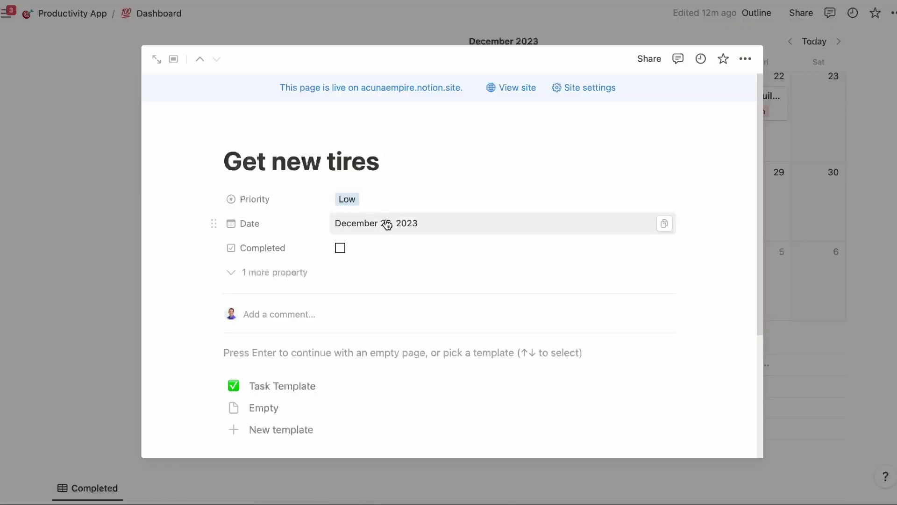
left_click(387, 224)
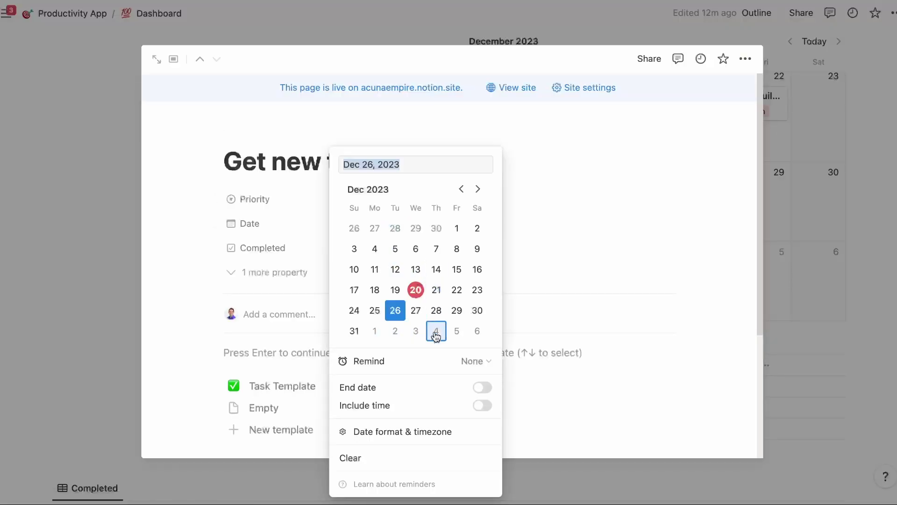
left_click(356, 461)
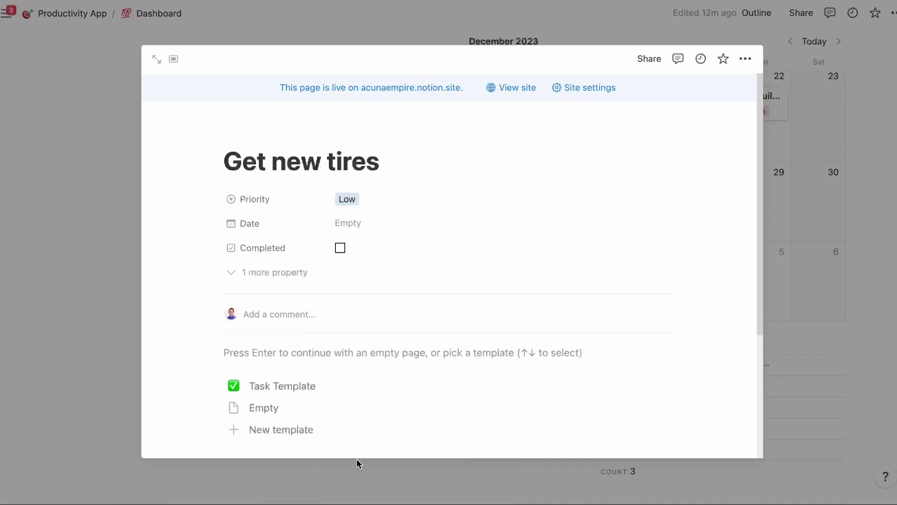
left_click(120, 214)
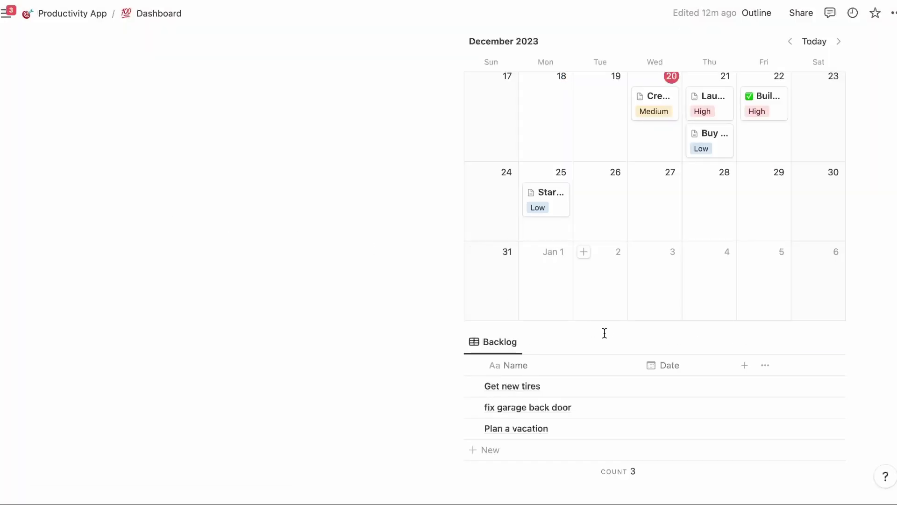
Schedule fix garage back door on December 27 and Get new tires on December 29
mouse_move(614, 415)
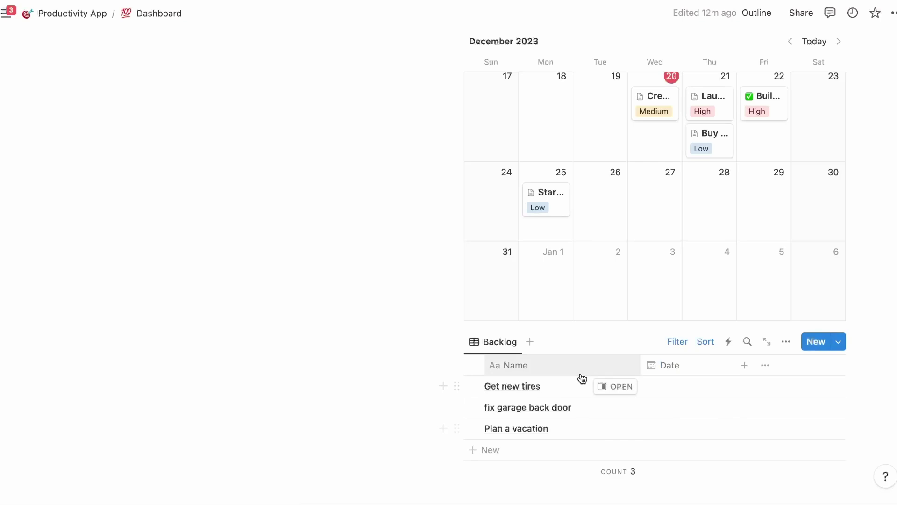
scroll(603, 390, "up", 2)
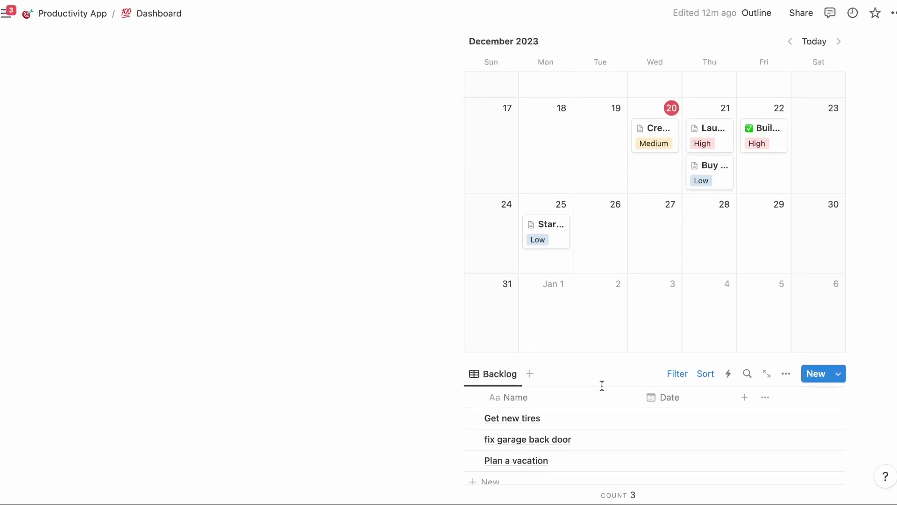
scroll(602, 385, "up", 3)
scroll(601, 386, "down", 3)
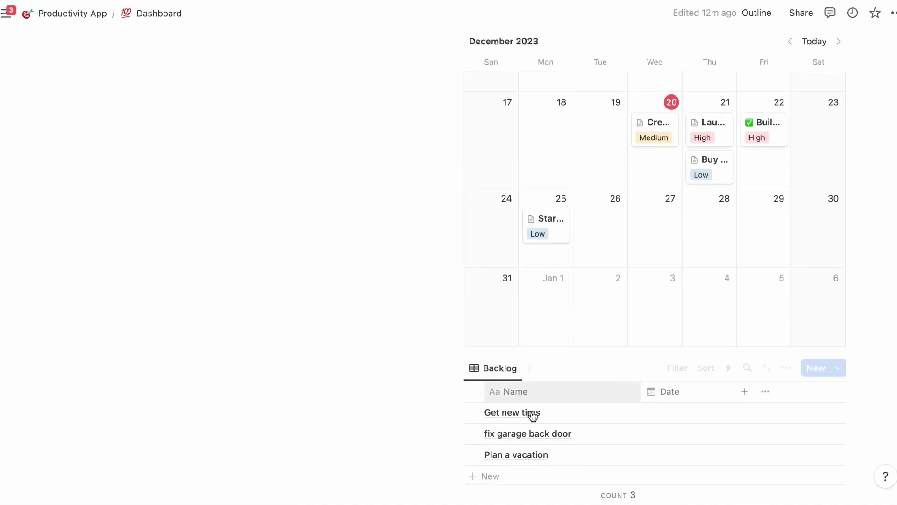
scroll(523, 385, "down", 3)
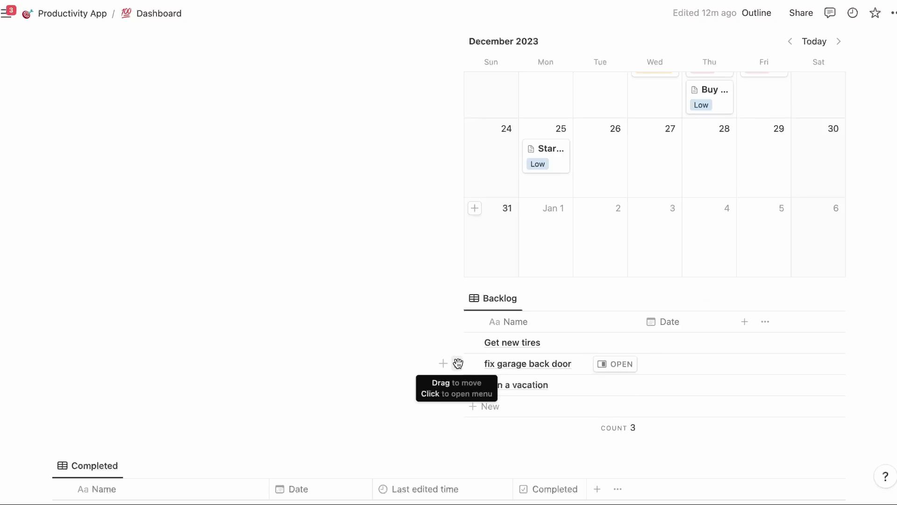
left_click_drag(458, 364, 646, 143)
left_click_drag(455, 343, 755, 172)
scroll(695, 209, "up", 3)
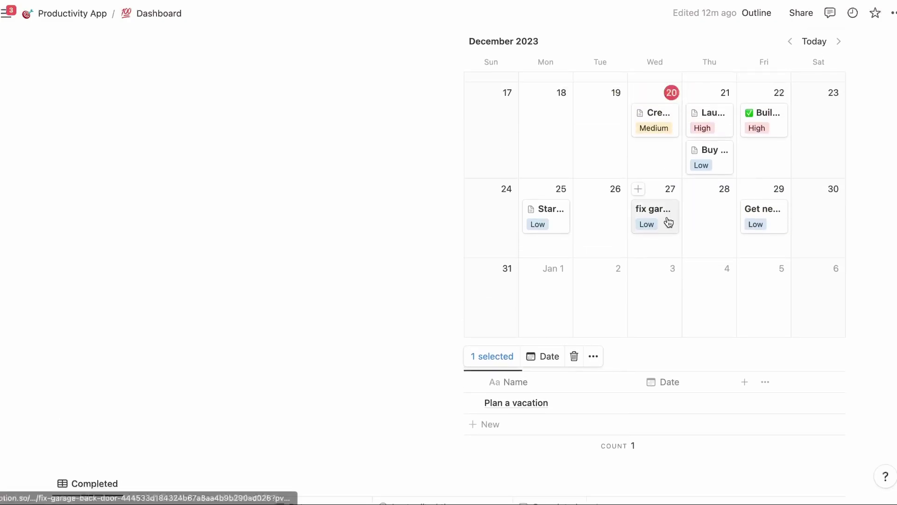
Set the fix garage back door task's priority to High
left_click(669, 222)
left_click(377, 206)
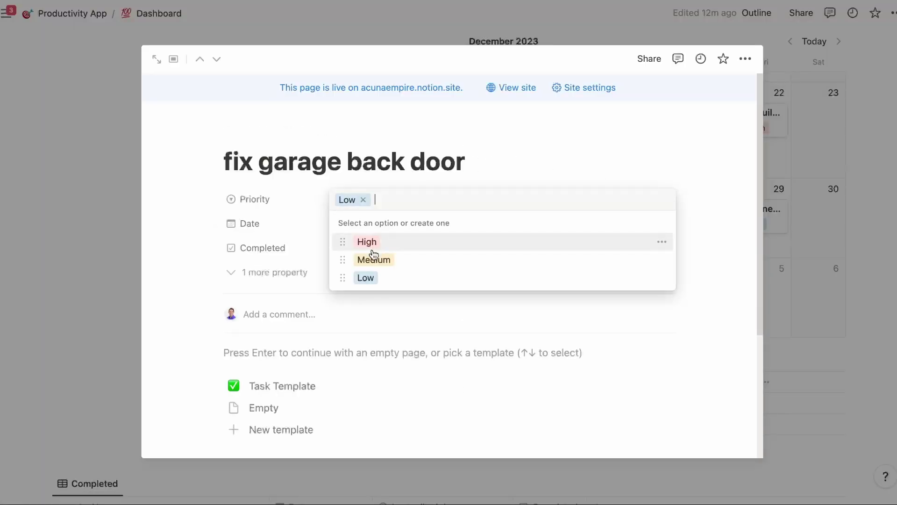
left_click(373, 256)
left_click(366, 201)
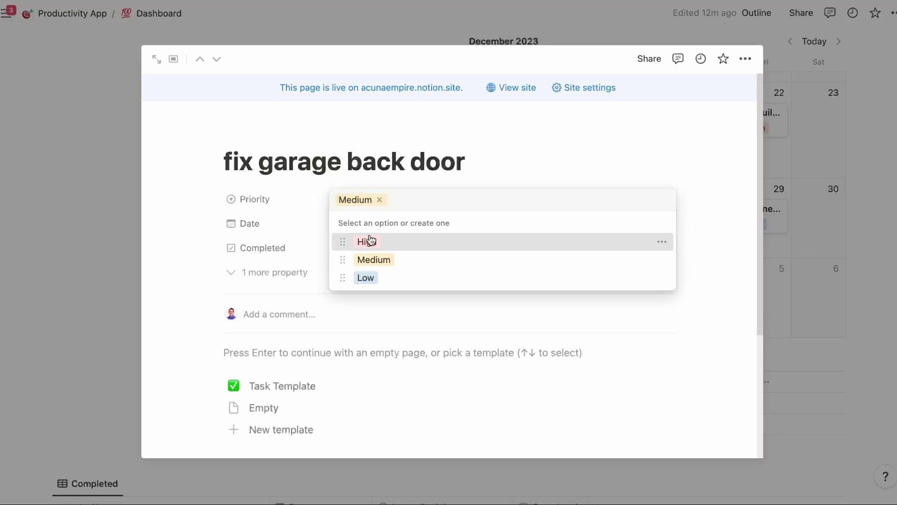
left_click(369, 240)
left_click(102, 202)
scroll(731, 320, "up", 2)
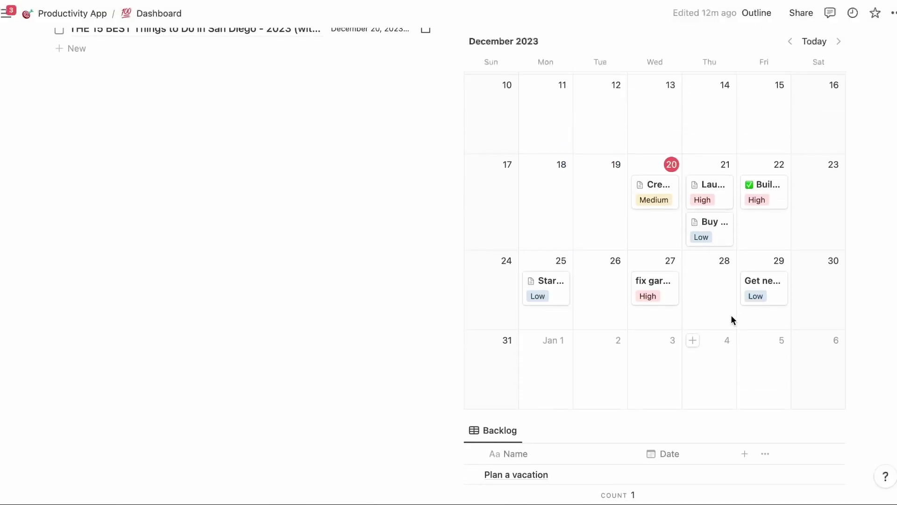
scroll(637, 417, "down", 3)
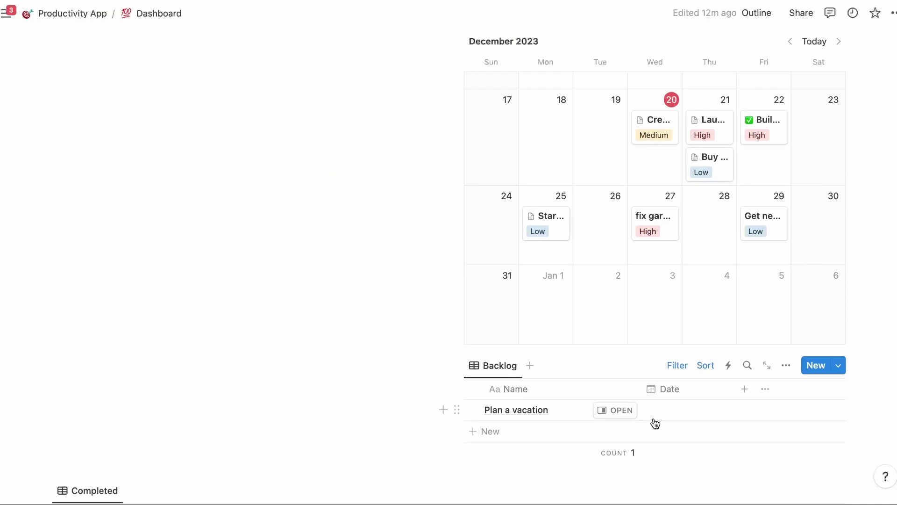
scroll(655, 423, "up", 10)
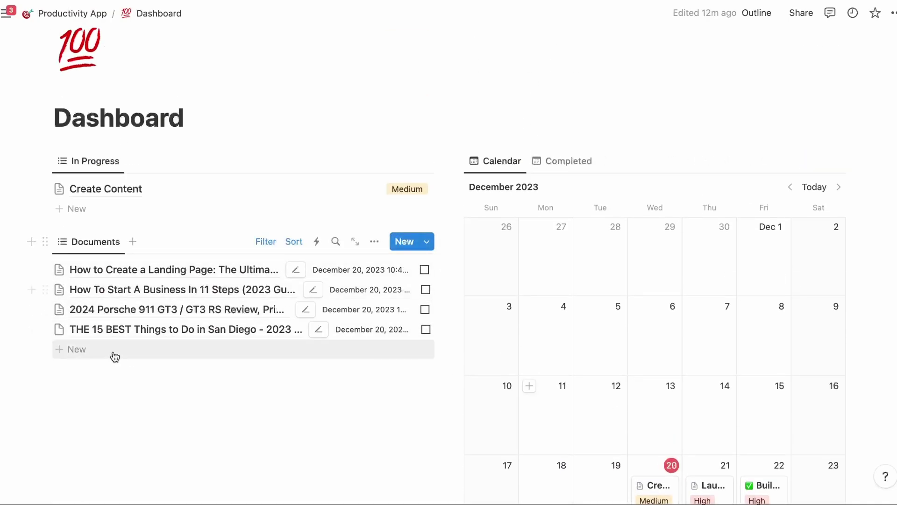
scroll(151, 313, "up", 2)
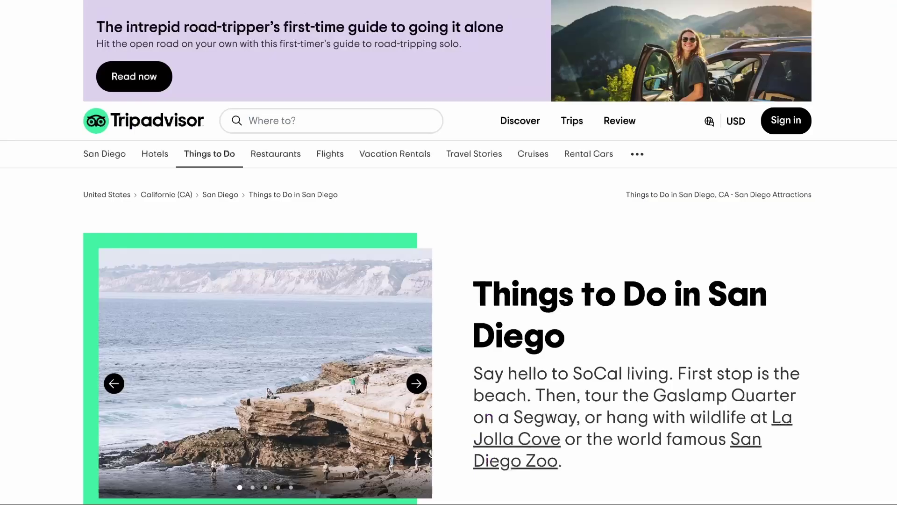
Clip the Tripadvisor San Diego things-to-do page into Documents with Notion Web Clipper
scroll(614, 224, "down", 1)
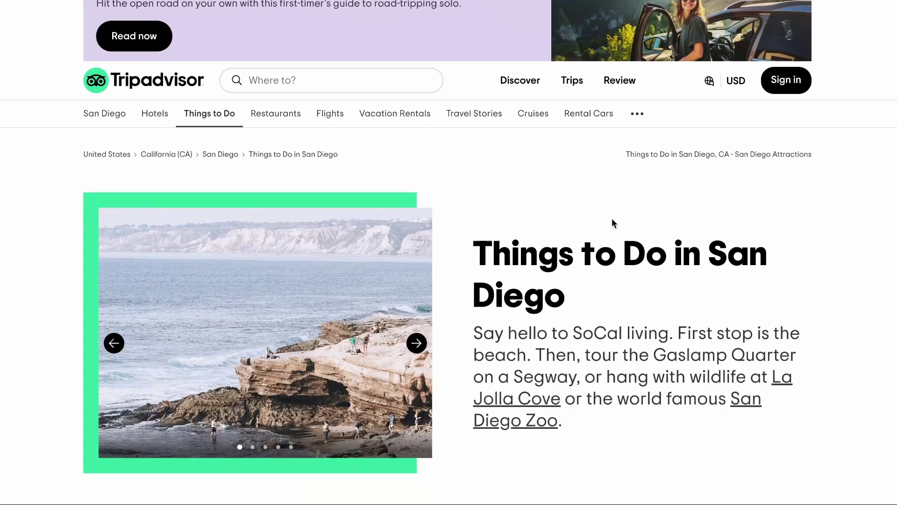
scroll(613, 218, "down", 20)
scroll(613, 223, "up", 20)
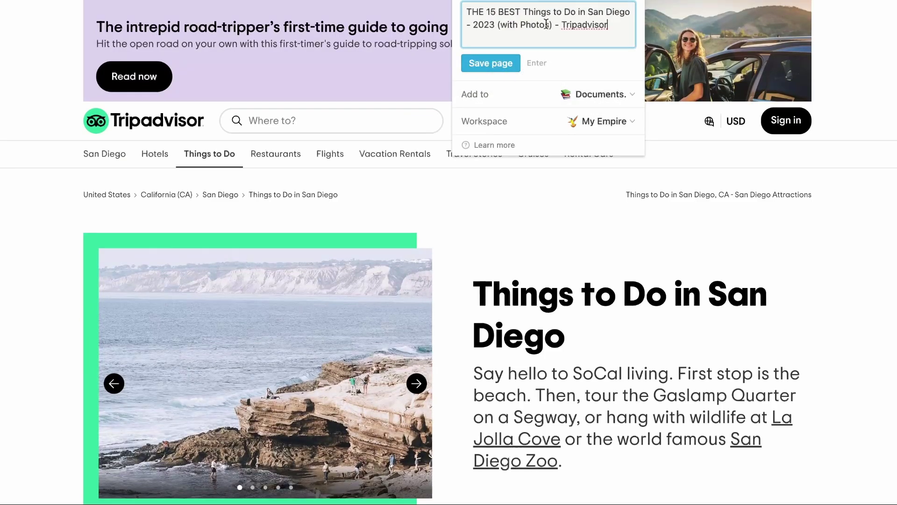
left_click(494, 67)
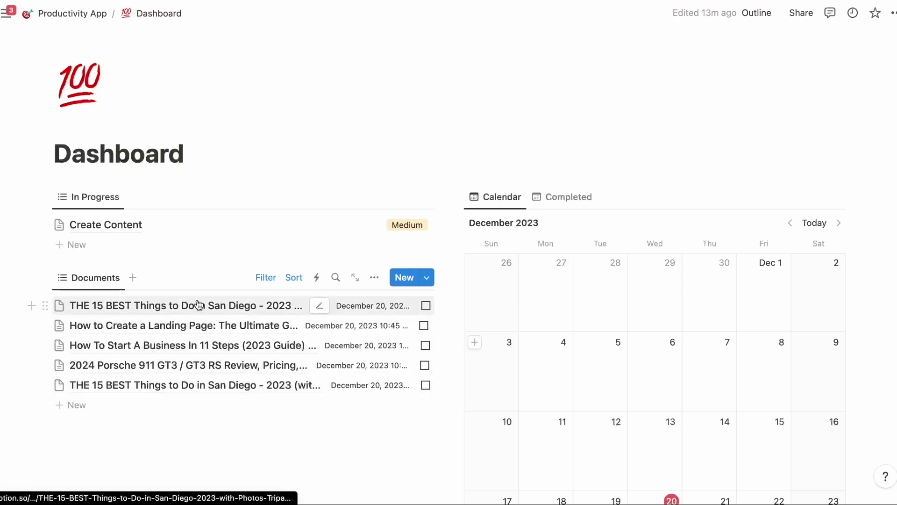
Add the note 'check out the different models' to the Porsche review page
left_click(151, 371)
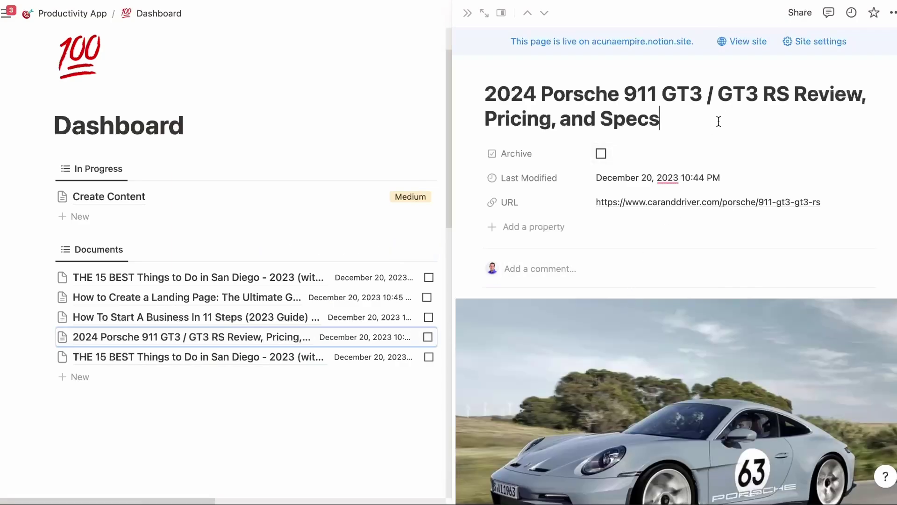
key("Return")
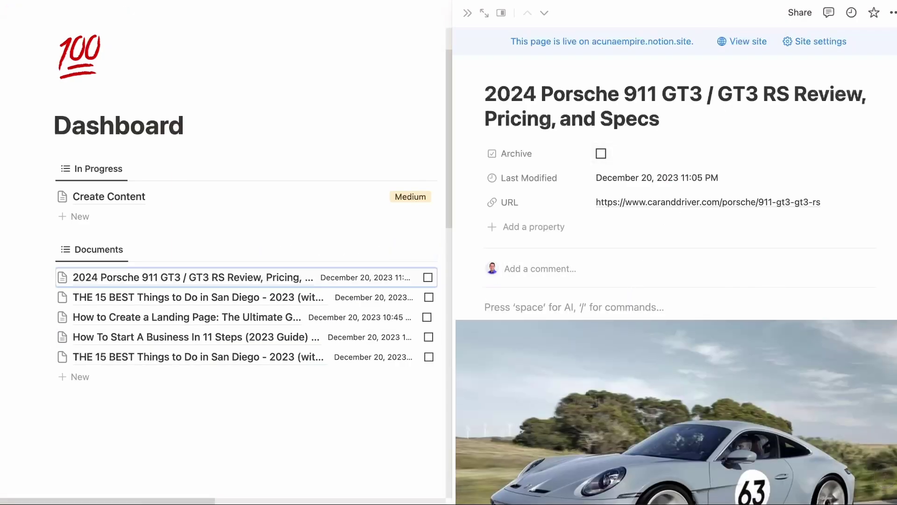
type("check out the")
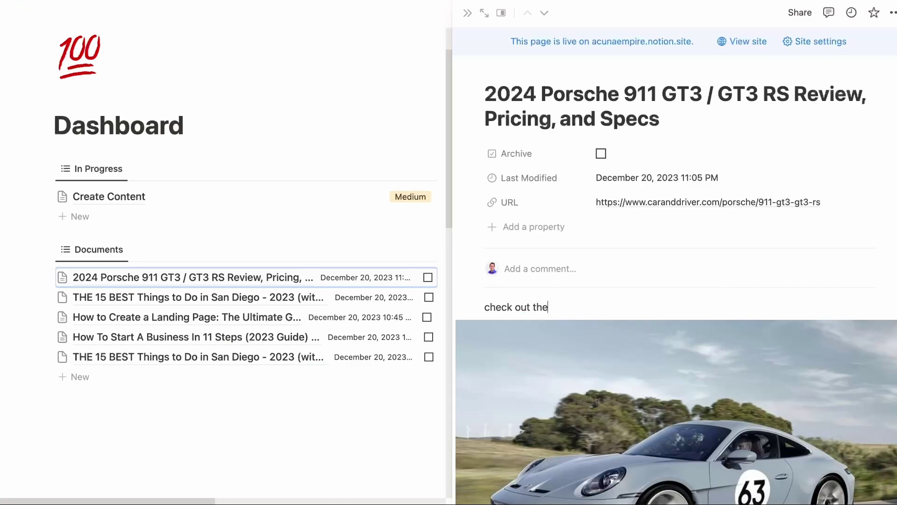
type(" different models")
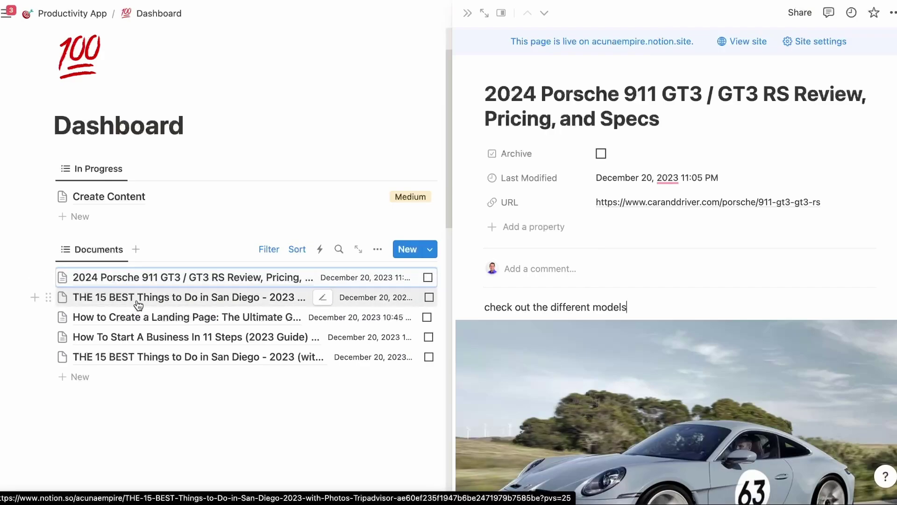
Type 'asdfasdf' into the San Diego page body and close the side peek
left_click(251, 303)
left_click(609, 321)
type("asdfasdf")
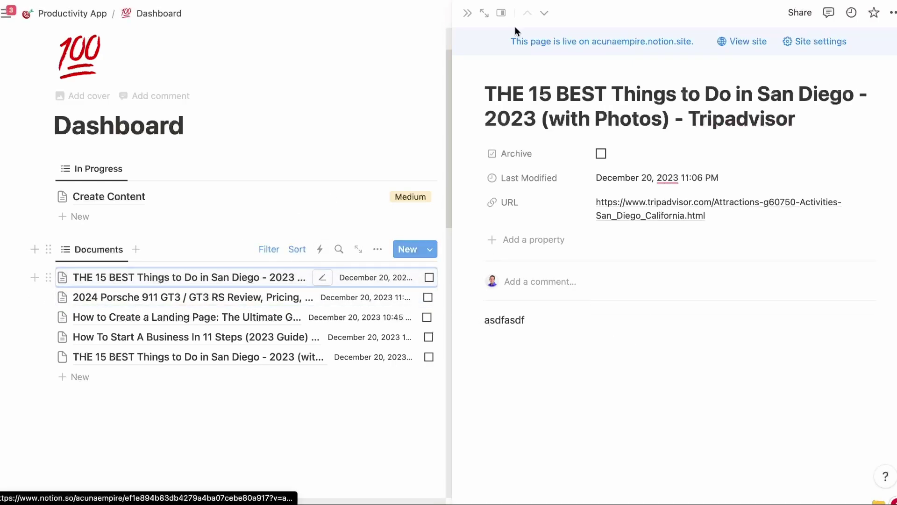
left_click(467, 13)
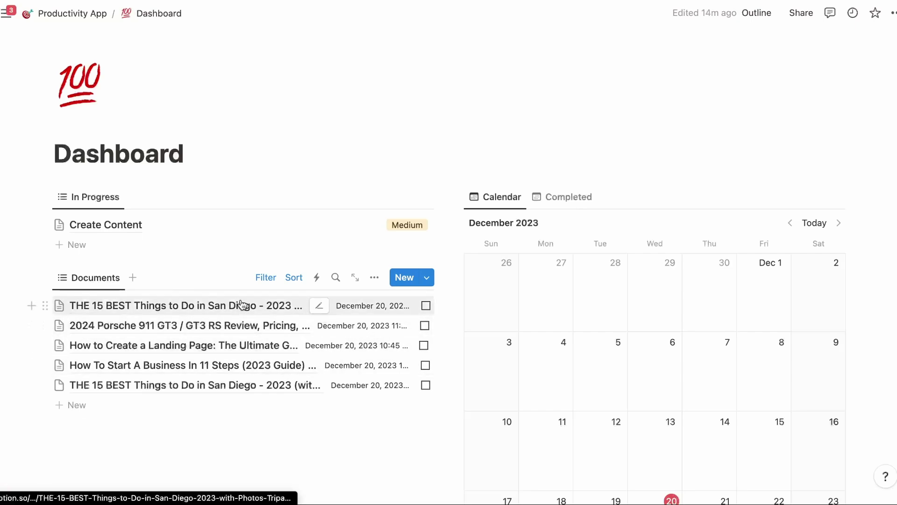
scroll(242, 304, "down", 5)
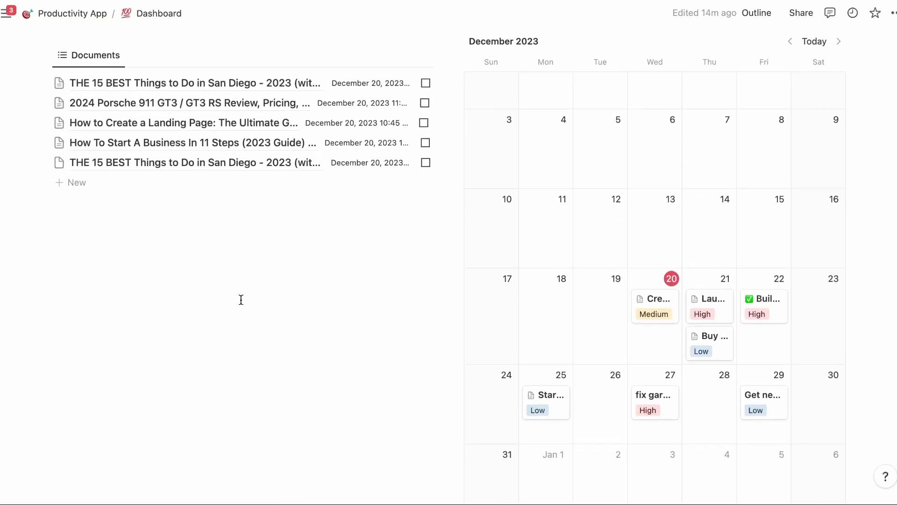
scroll(266, 175, "up", 4)
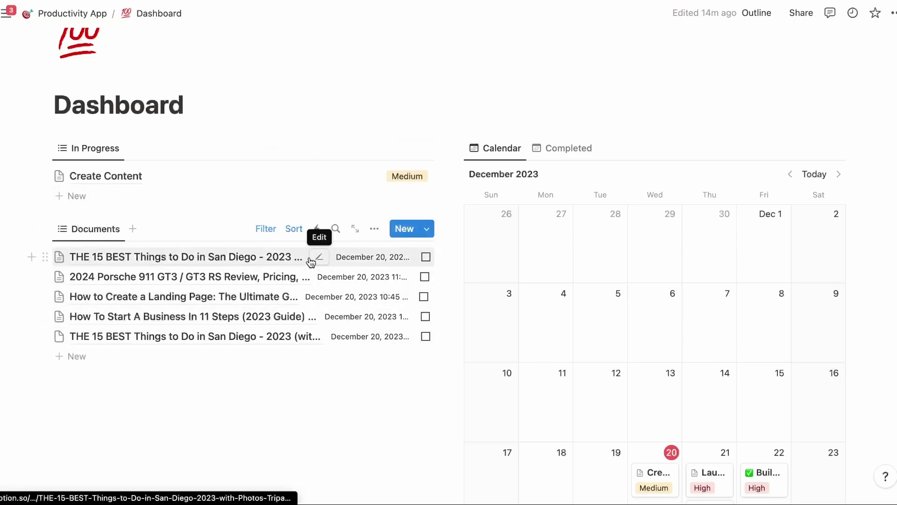
scroll(312, 265, "up", 2)
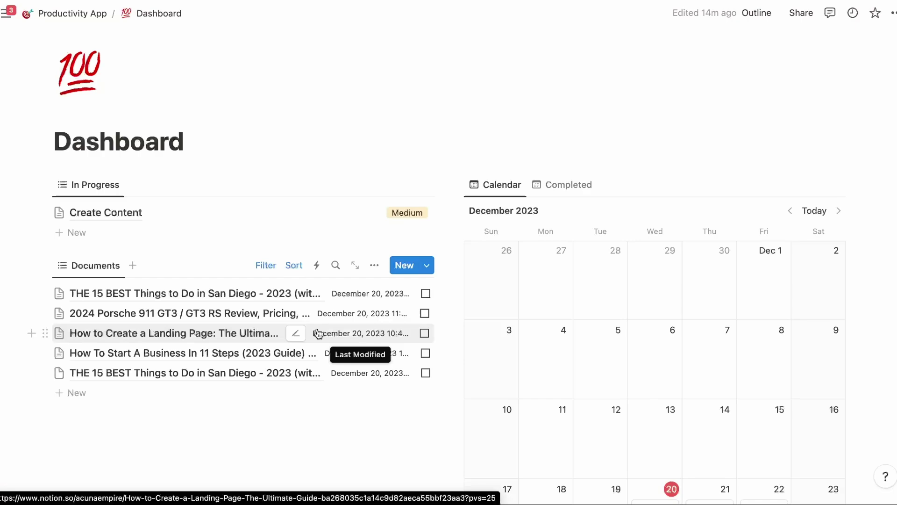
scroll(318, 333, "down", 3)
scroll(318, 333, "up", 3)
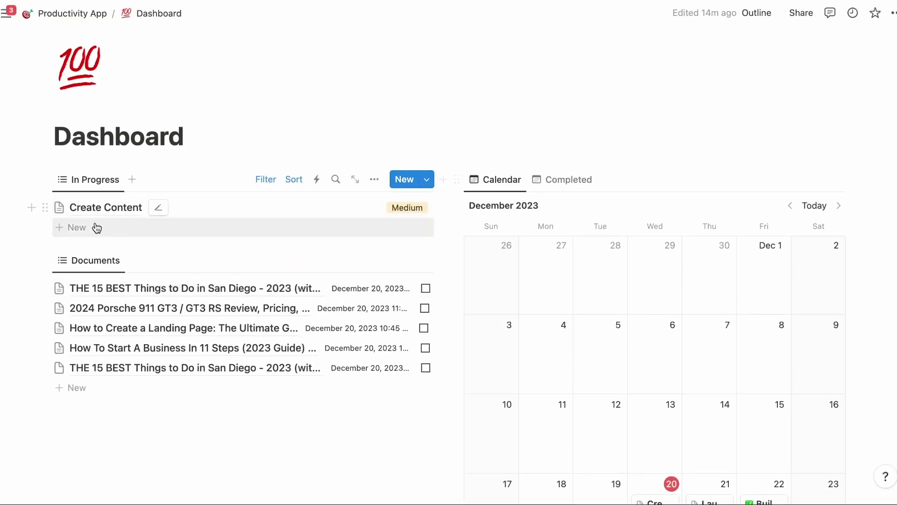
Delete Create Content and add 'Create a content calendar' from Task Template with High priority
left_click(45, 207)
key("Delete")
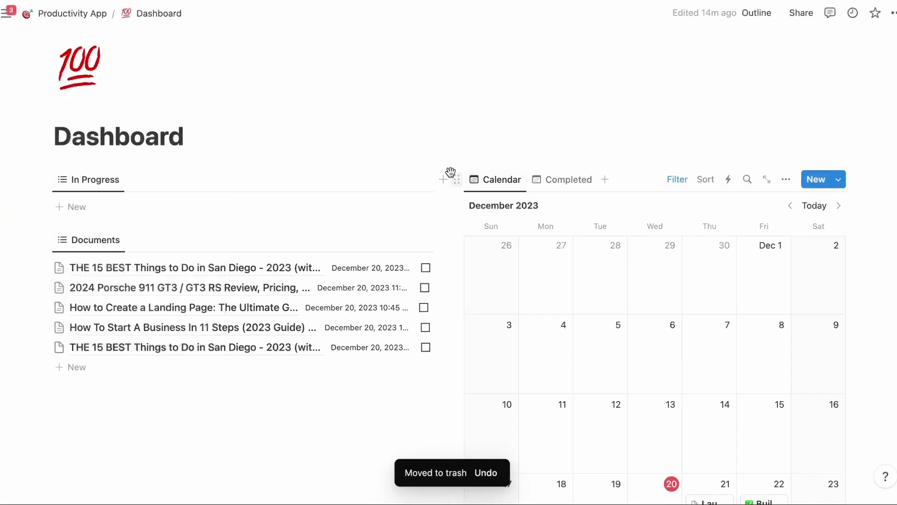
left_click(408, 180)
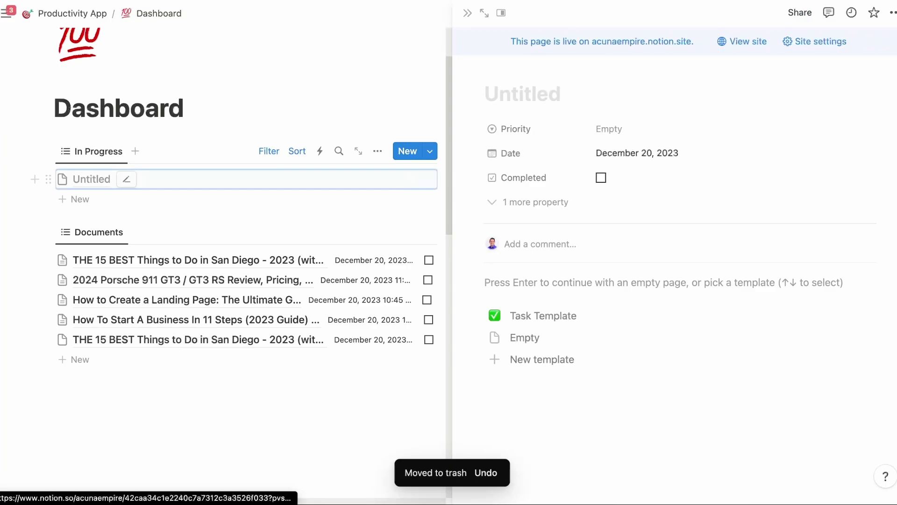
type("Create a content ")
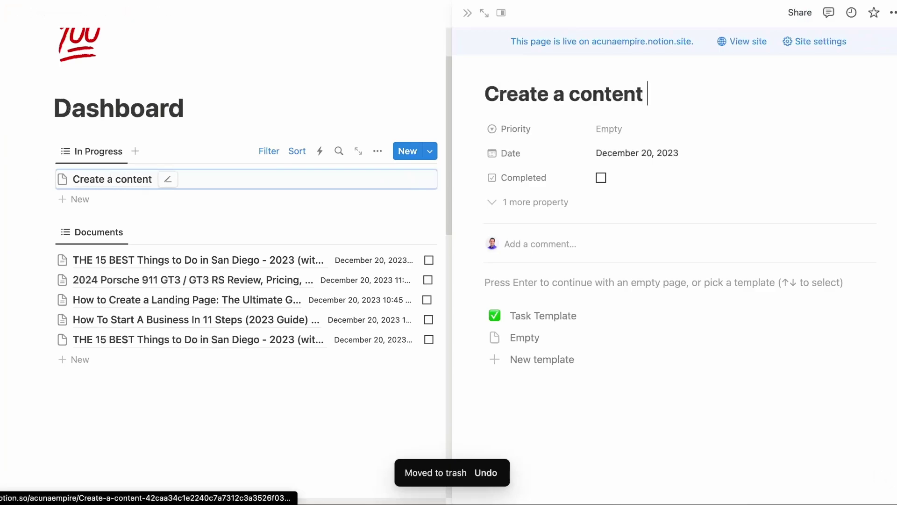
type("calendar")
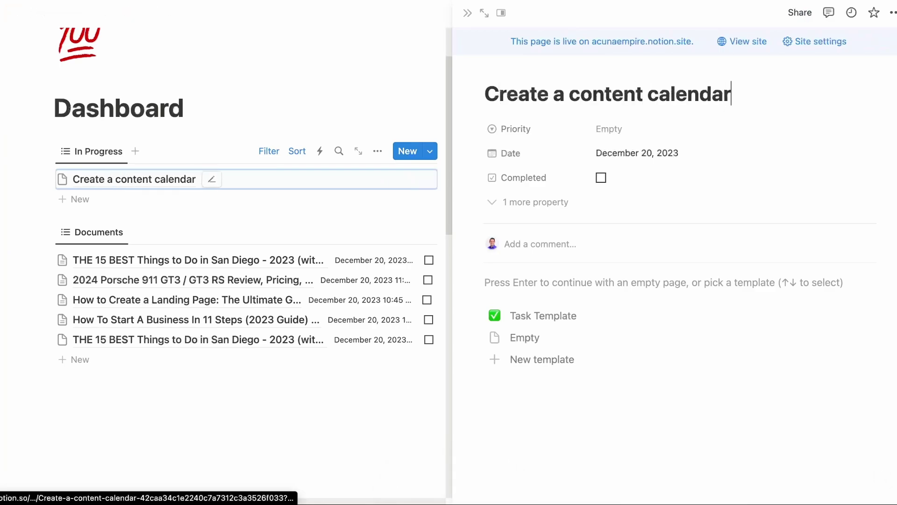
left_click(536, 316)
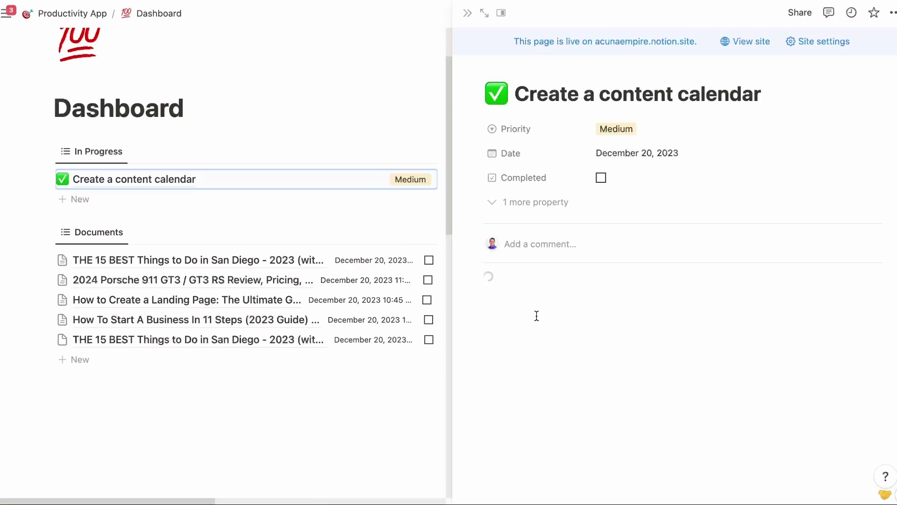
left_click(643, 134)
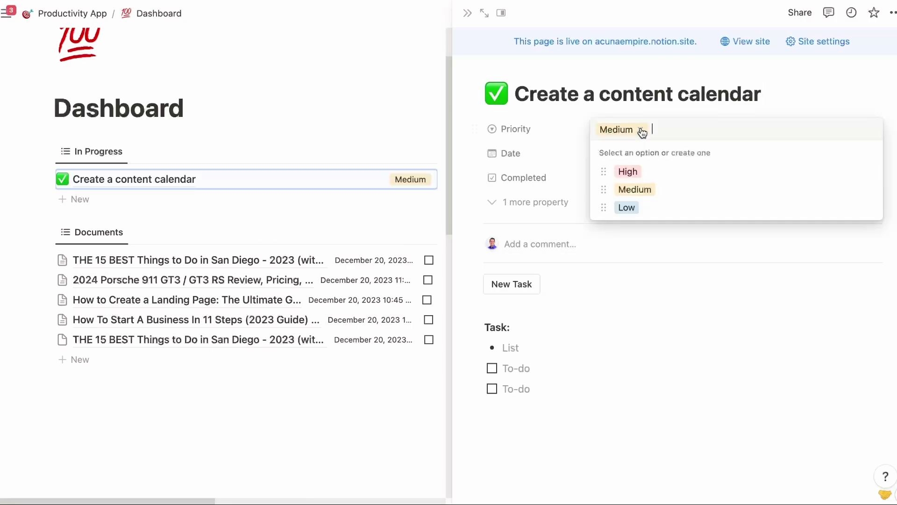
left_click(630, 172)
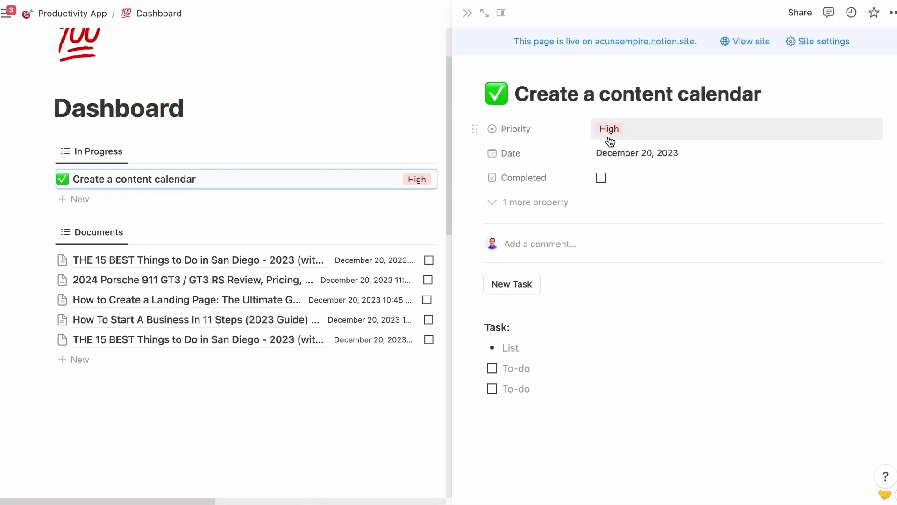
left_click(555, 369)
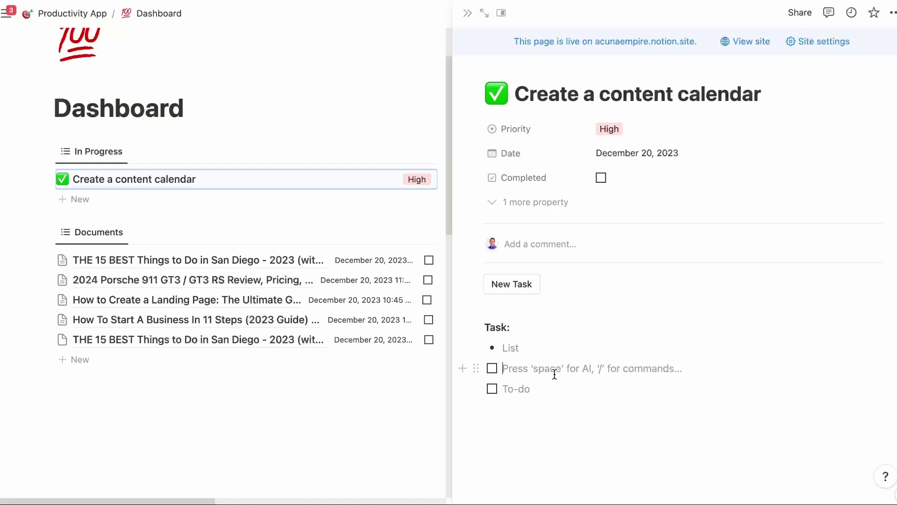
Fill the to-do list with research topics, plan out the month calendar, delegate to team, review work
type("research topics")
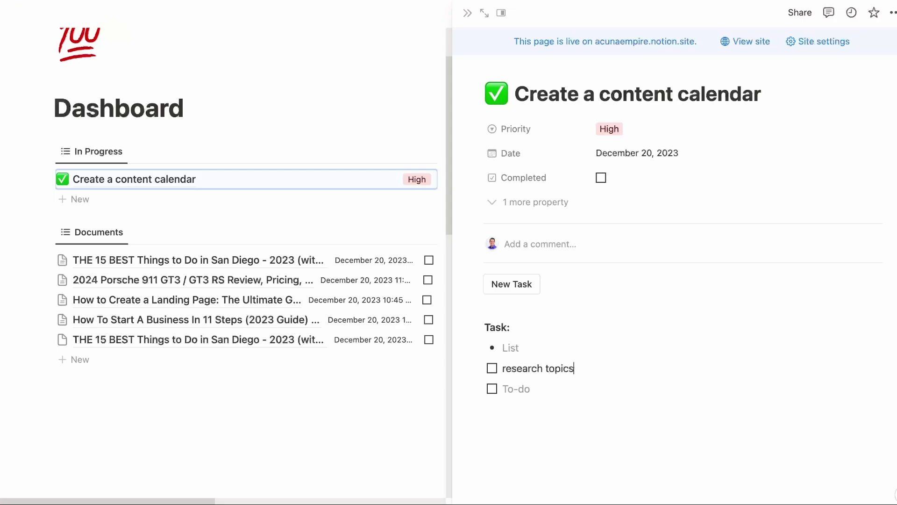
key("Return")
type("plan out the month ca")
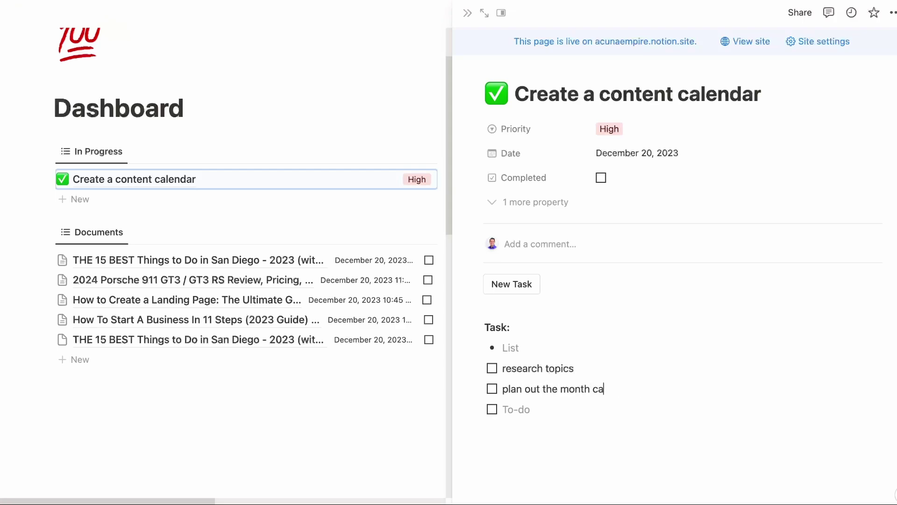
type("lendar")
key("Return")
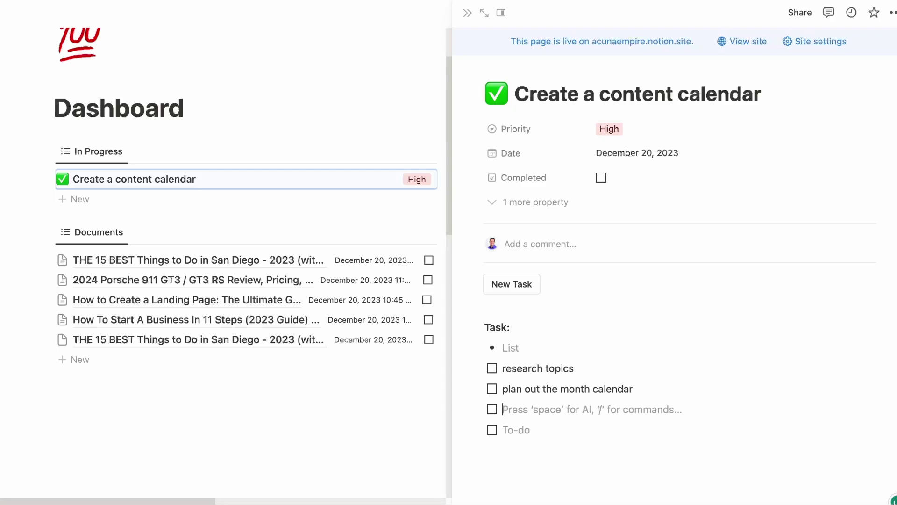
type("elegate to team")
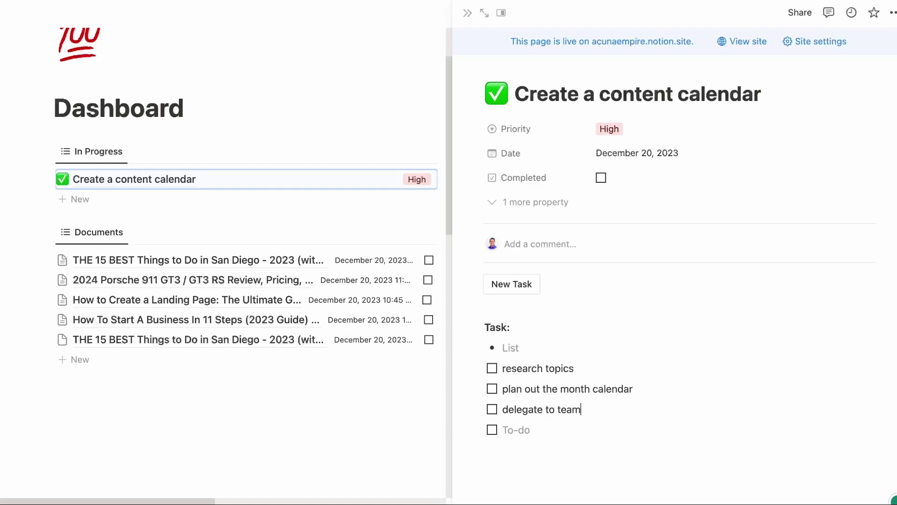
key("Return")
type("review work")
scroll(526, 253, "down", 1)
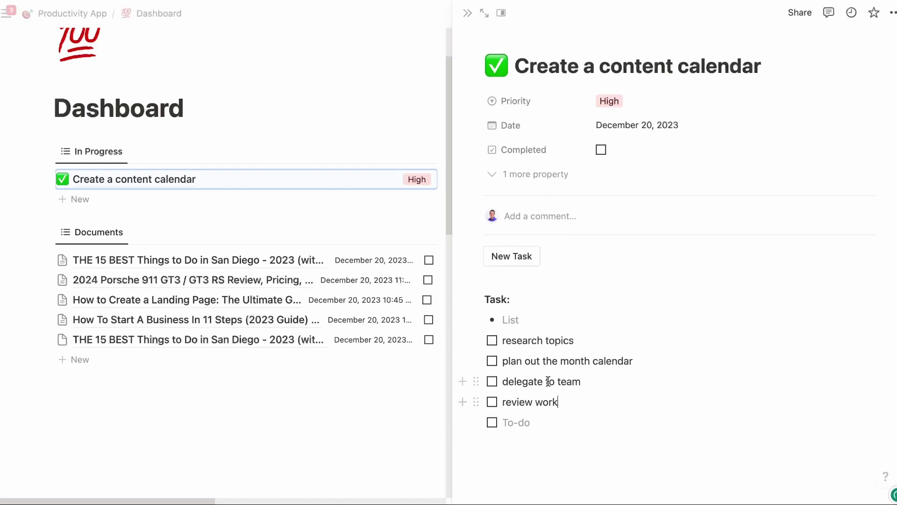
Insert new task blocks and title their headings 'Create content' and 'Planning'
left_click(512, 258)
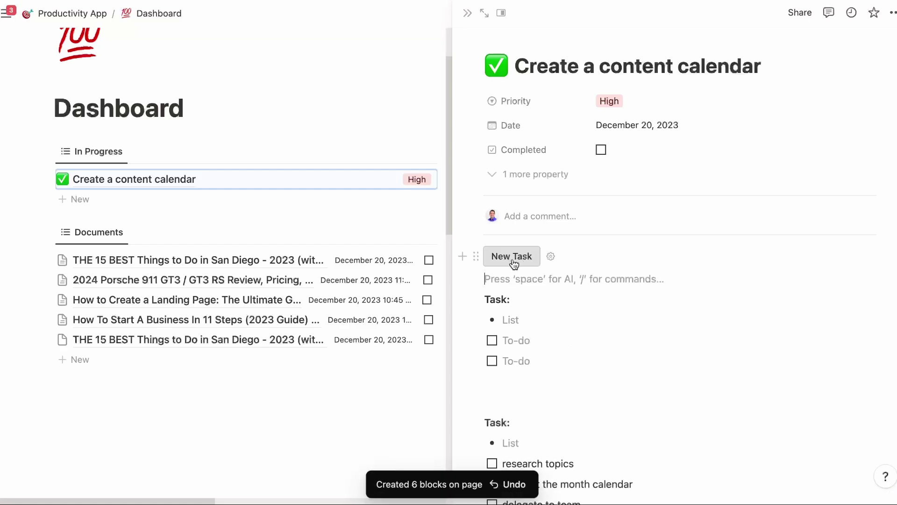
left_click(530, 299)
type("Create")
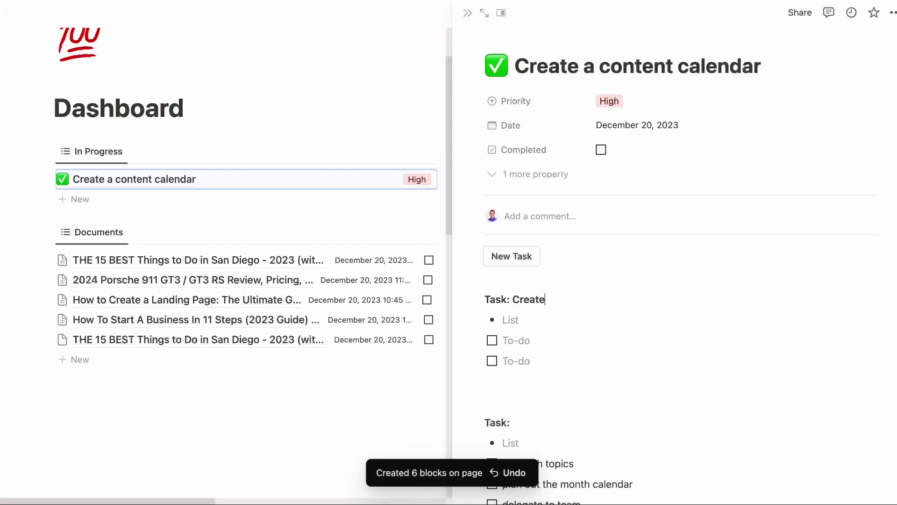
type(" content")
left_click(527, 403)
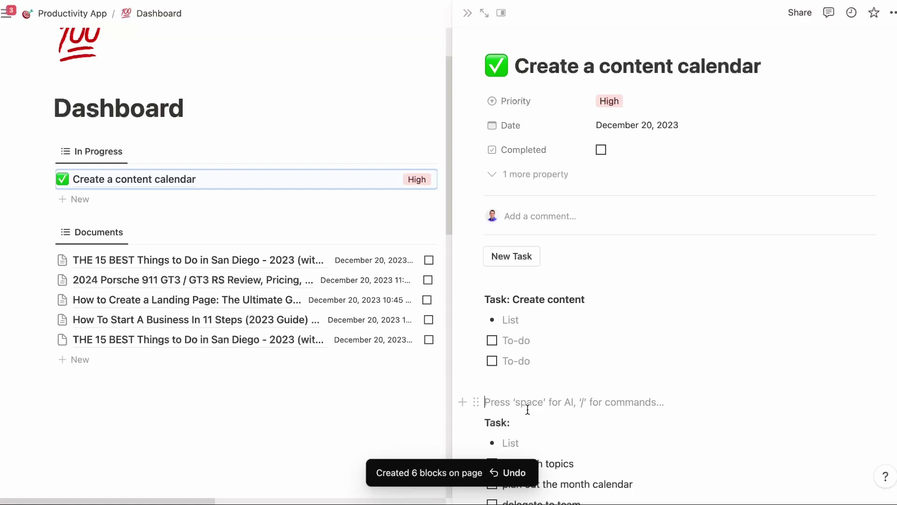
left_click(527, 422)
type("Planni")
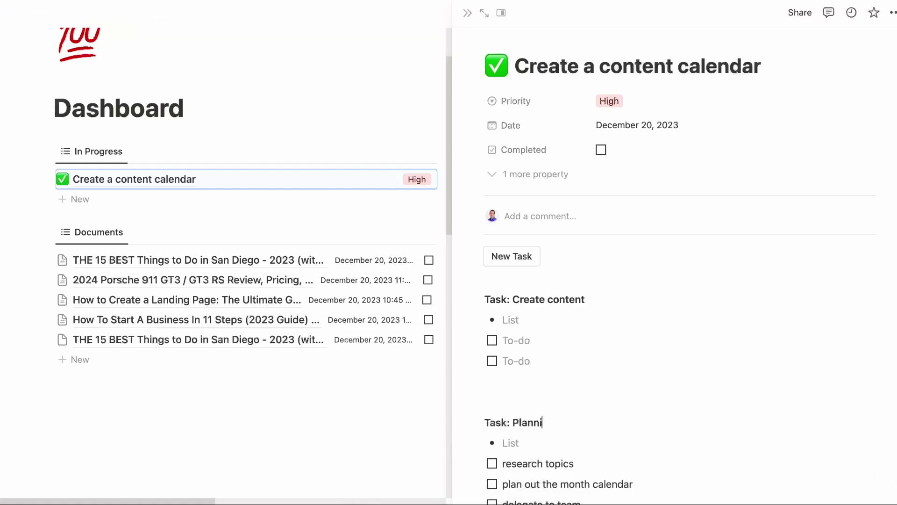
type("ng")
Add the bullet 'topics: Notion' under the Planning heading
scroll(690, 330, "down", 1)
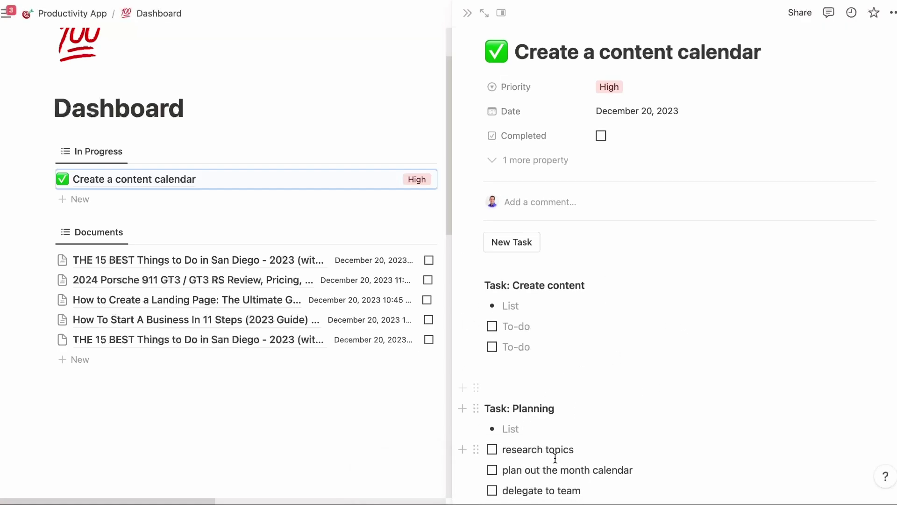
key("Down")
scroll(586, 407, "down", 2)
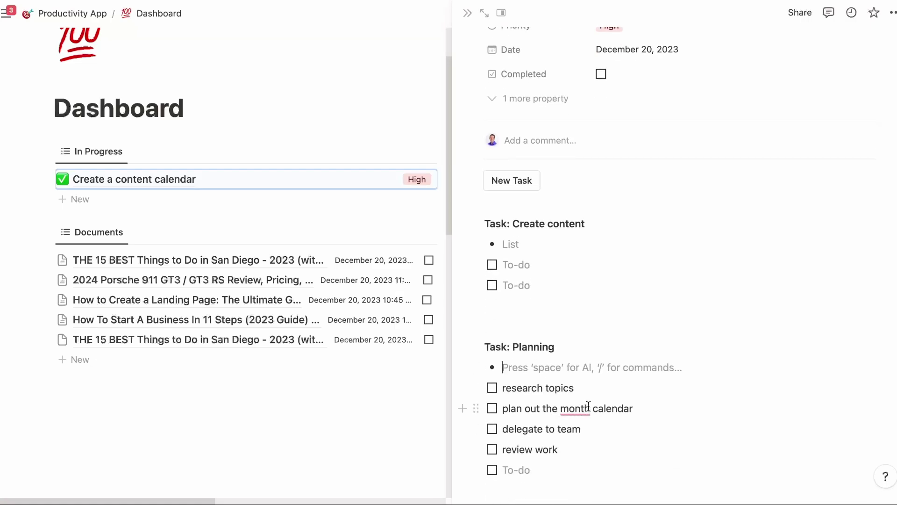
type("topics: Notion")
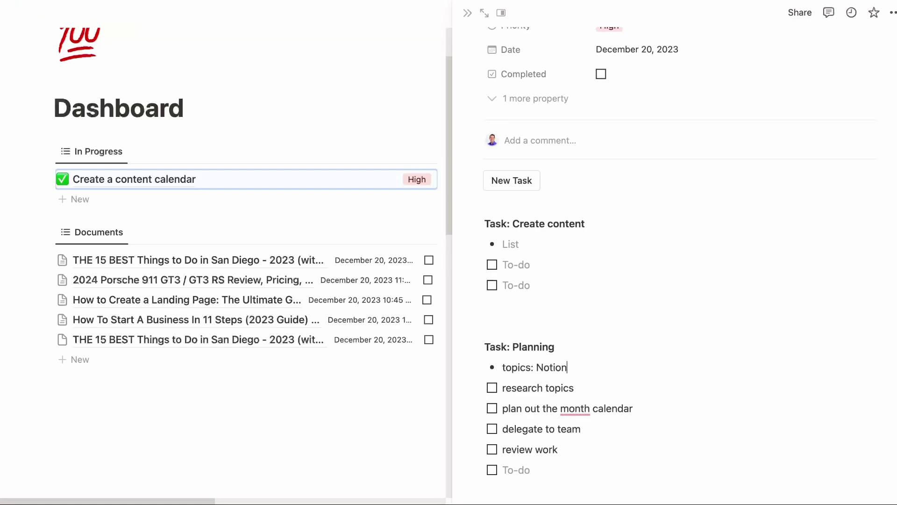
scroll(596, 304, "up", 2)
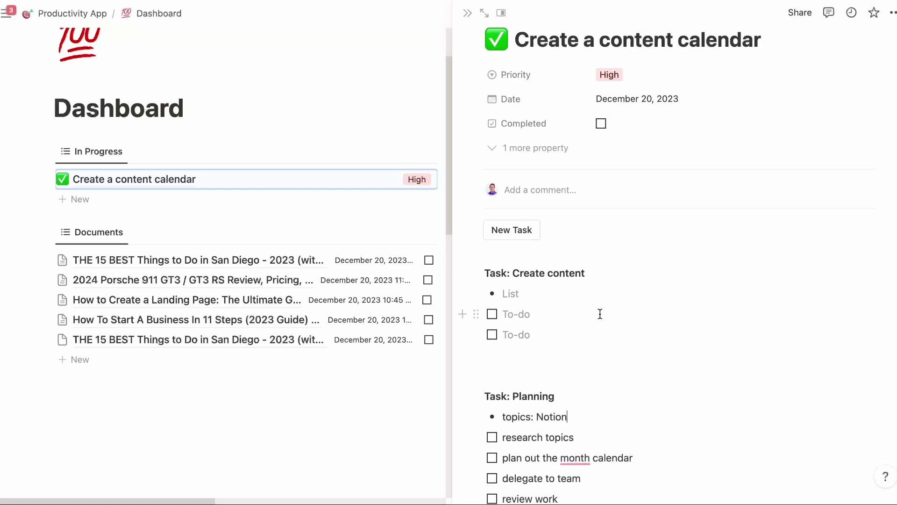
Clear the mistyped text from the bullet under Create content
left_click(520, 294)
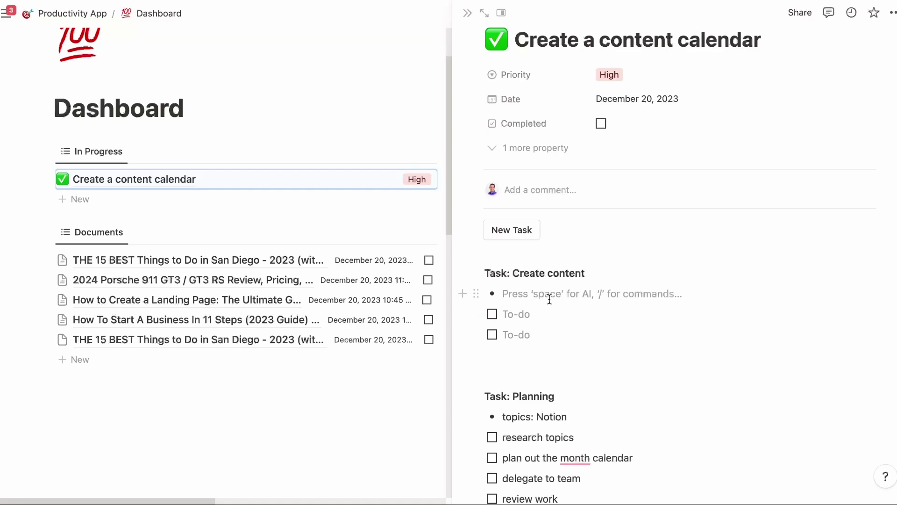
type("read")
key("BackSpace")
key("BackSpace")
key("BackSpace")
key("BackSpace")
type("hwo")
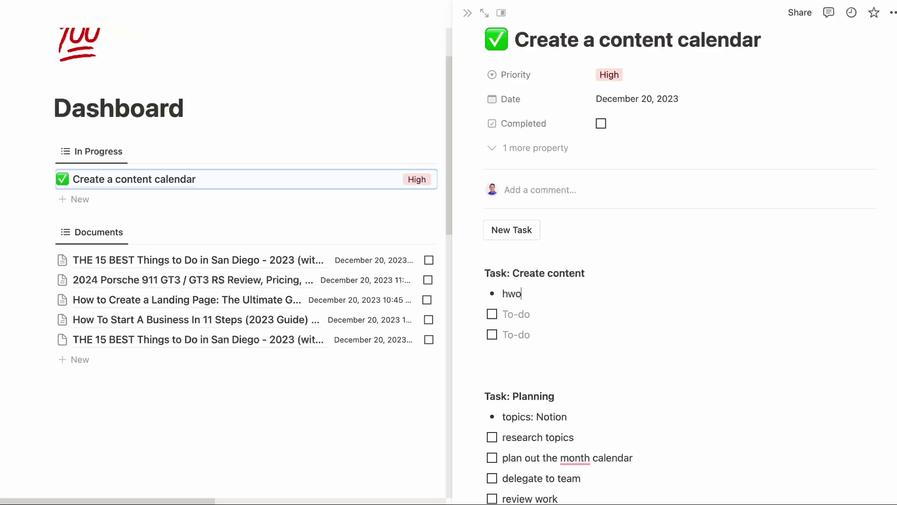
key("shift+Home")
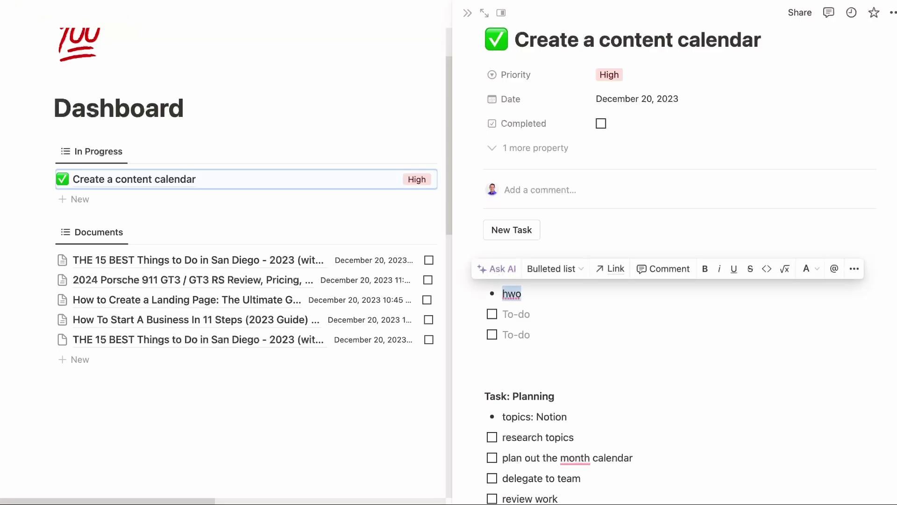
key("BackSpace")
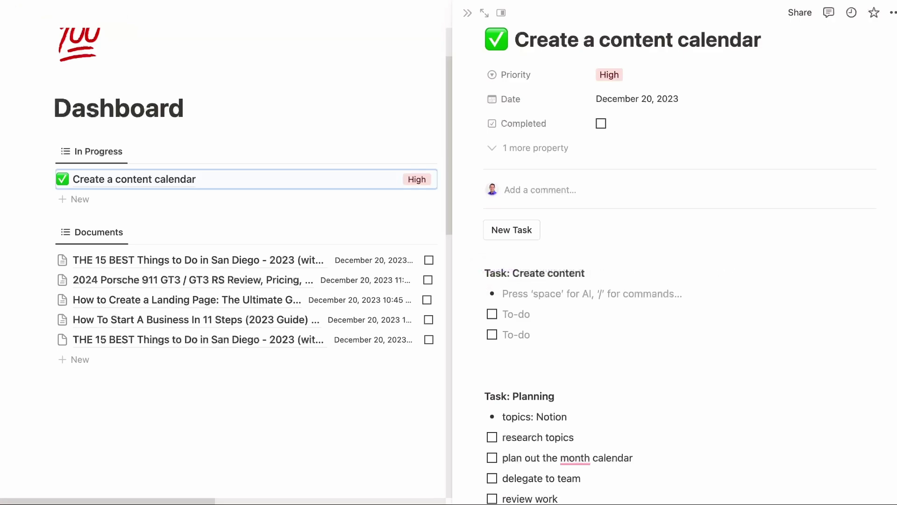
Add to-dos 'schedule time on calendar', 'record' and 'upload', removing the leftover empty one
left_click(551, 320)
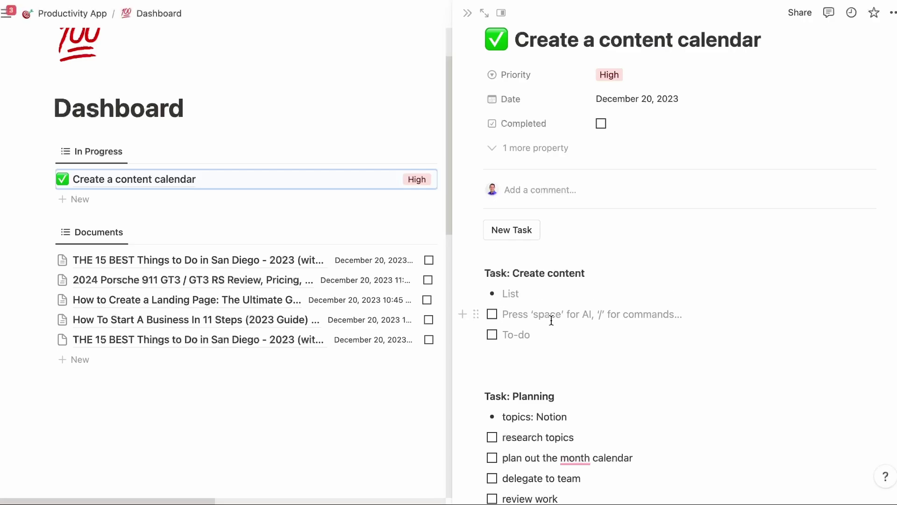
type("schedule time on calendar")
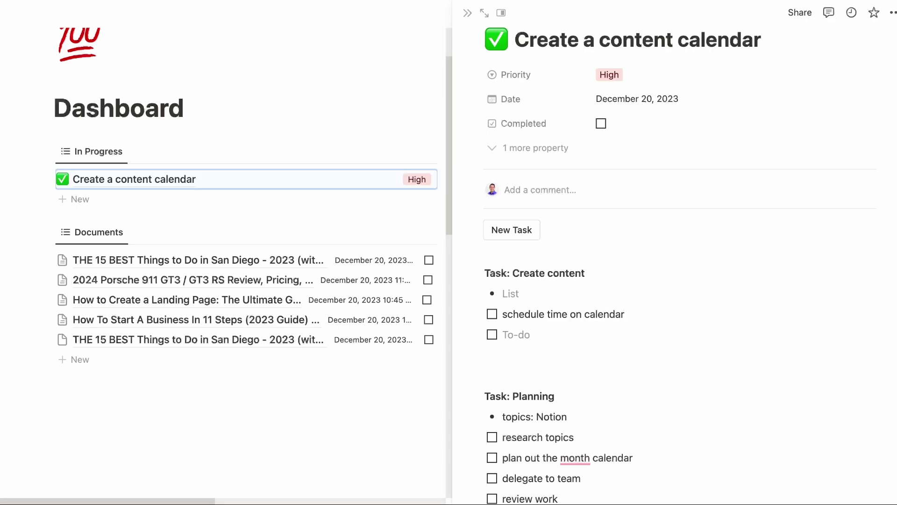
key("Return")
type("record")
key("Return")
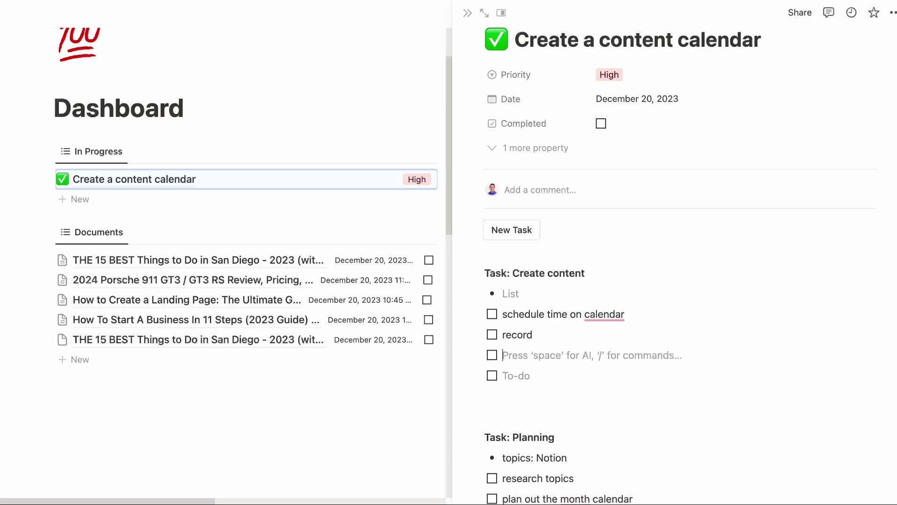
type("upload")
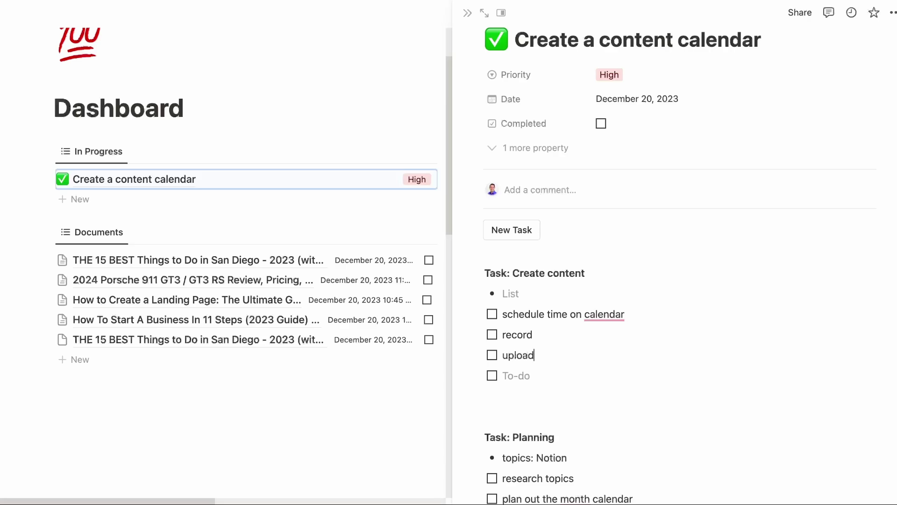
key("Down")
key("BackSpace")
key("BackSpace")
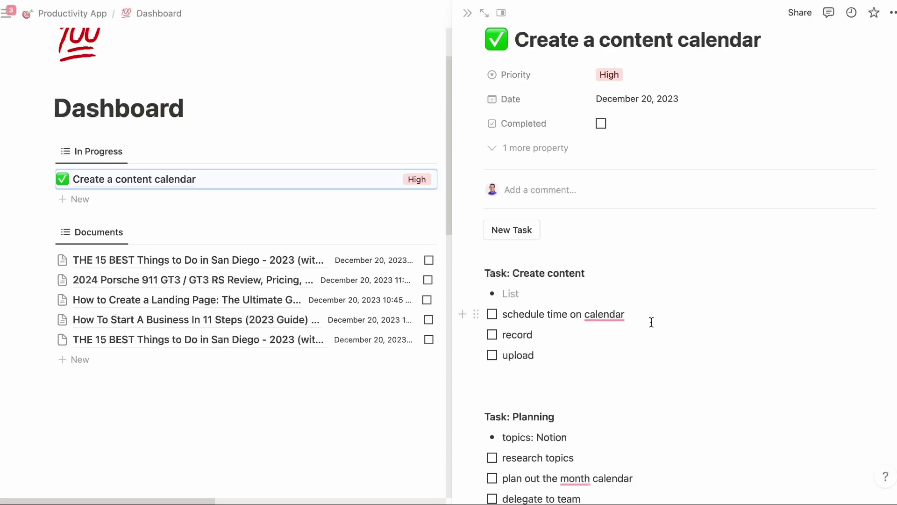
scroll(651, 320, "down", 3)
scroll(553, 312, "up", 4)
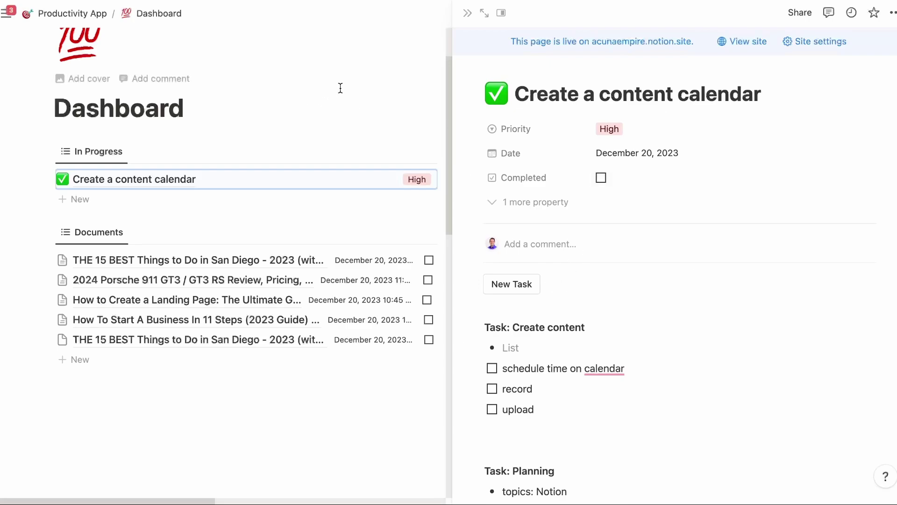
Save the clipped 'Reading list | Notion Everything' page to Documents with the note 'good for content'
left_click(468, 14)
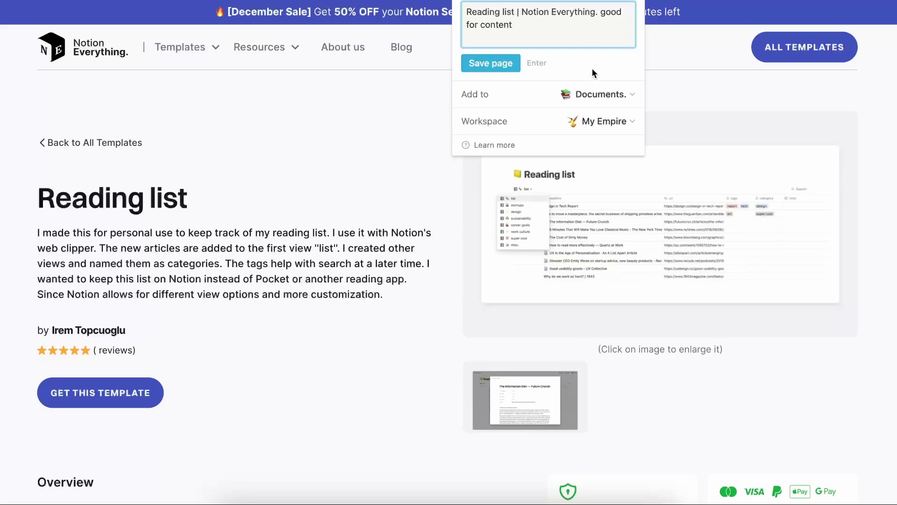
left_click(491, 64)
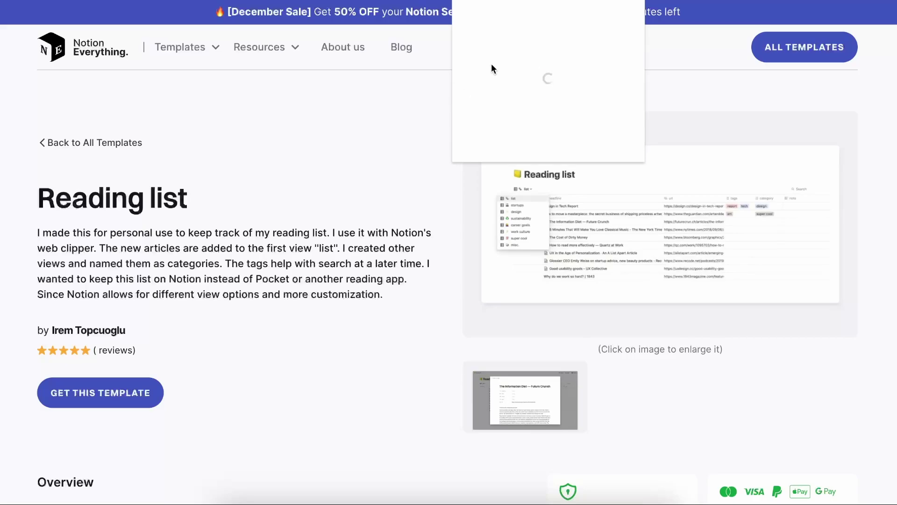
Back in Notion, open the content calendar task and then the clipped Reading list page
key("super+Tab")
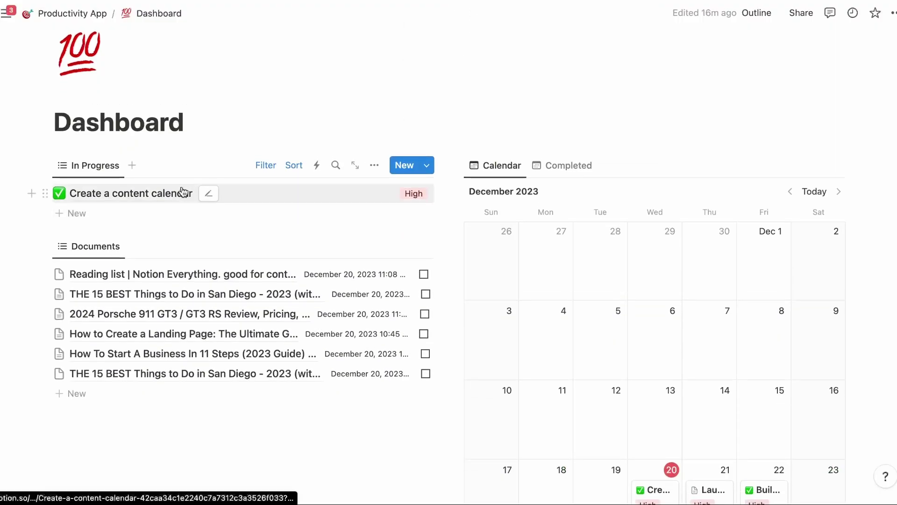
left_click(184, 192)
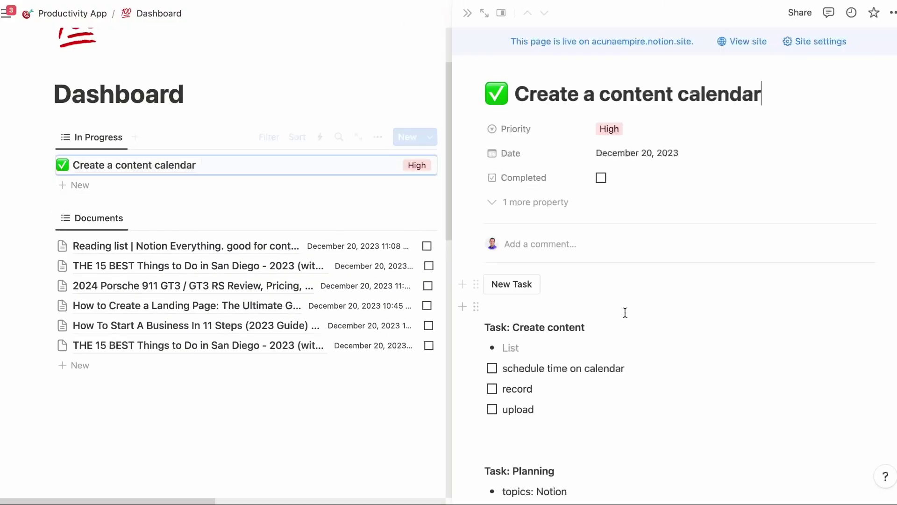
left_click(211, 250)
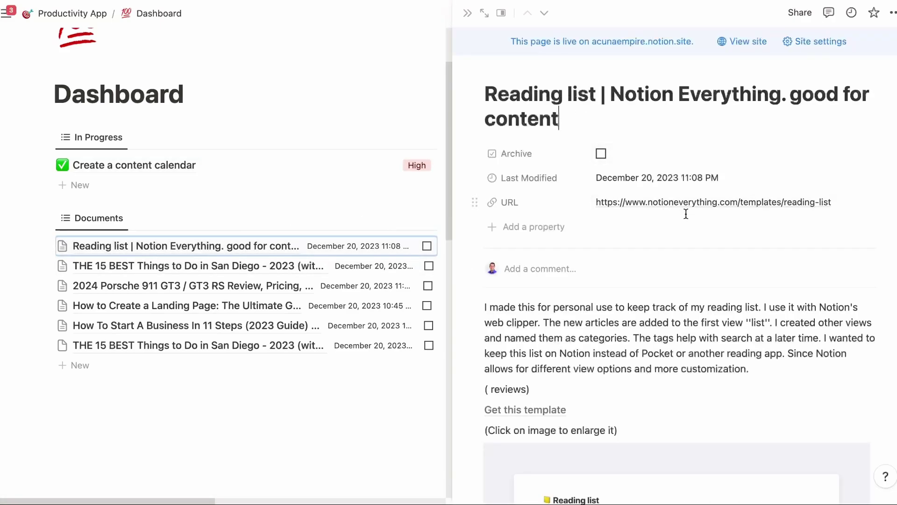
Visit the Reading list page's saved source URL in the browser, then return to Notion
left_click(686, 208)
left_click(672, 216)
left_click(681, 207)
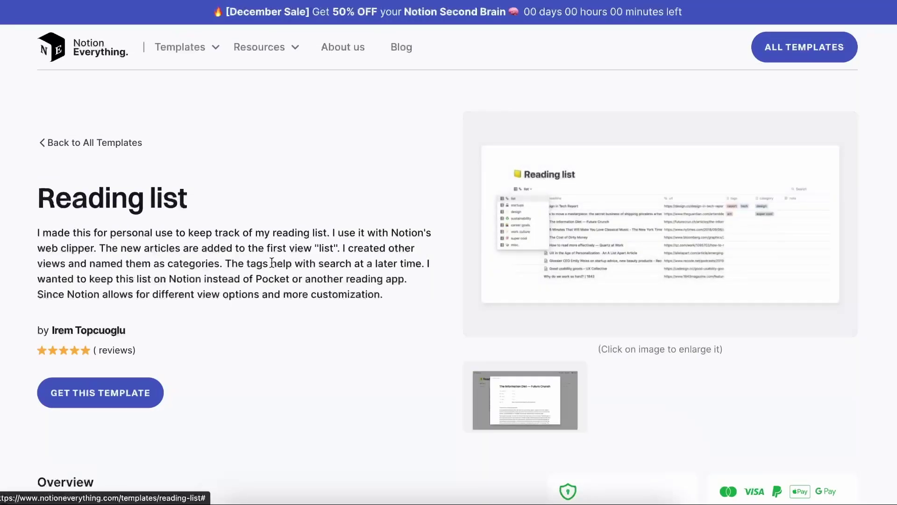
key("super+Tab")
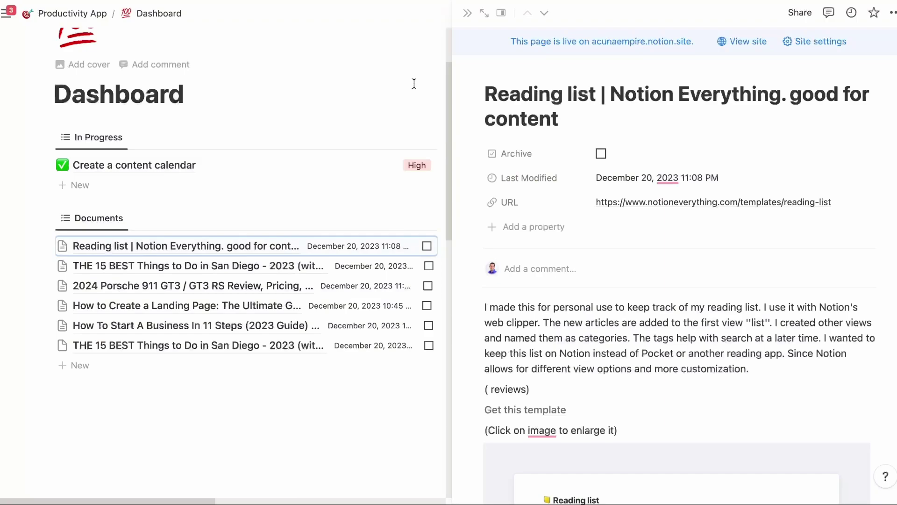
Check off the schedule, record and upload to-dos and mark Create a content calendar Completed
left_click(187, 166)
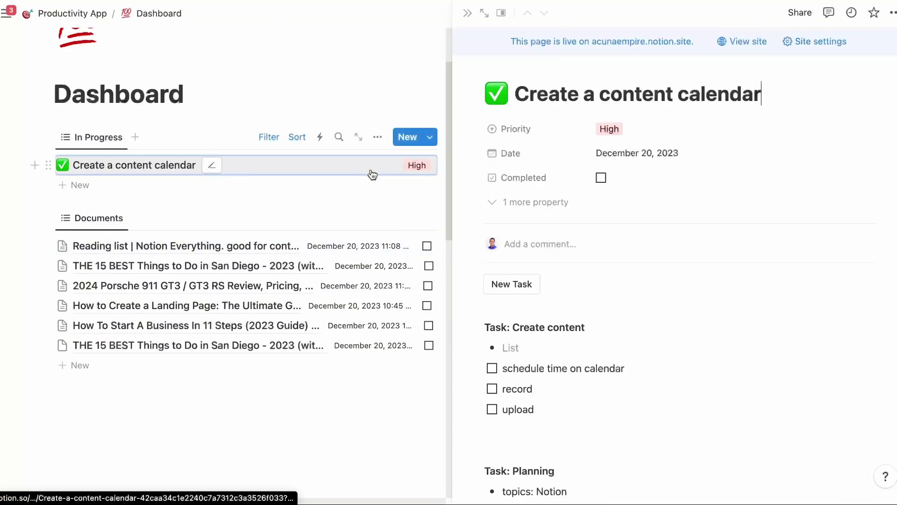
scroll(603, 284, "down", 2)
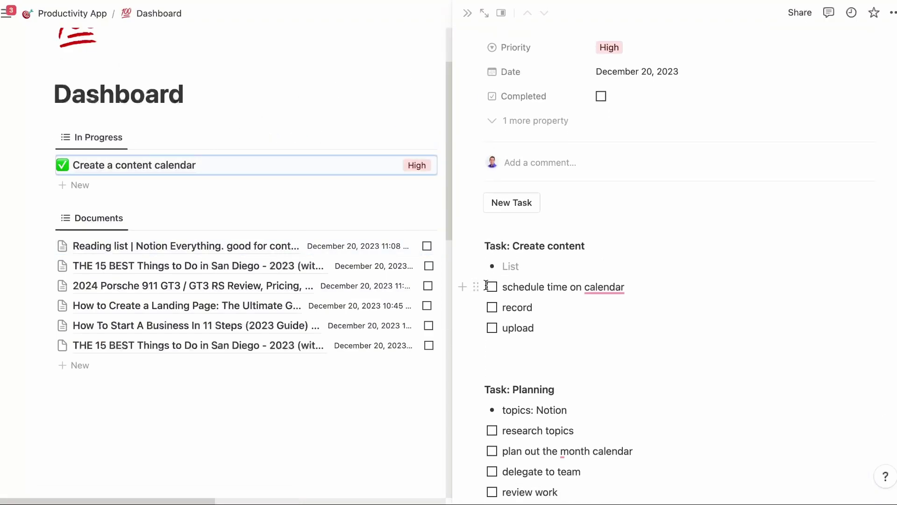
left_click(492, 287)
left_click(492, 308)
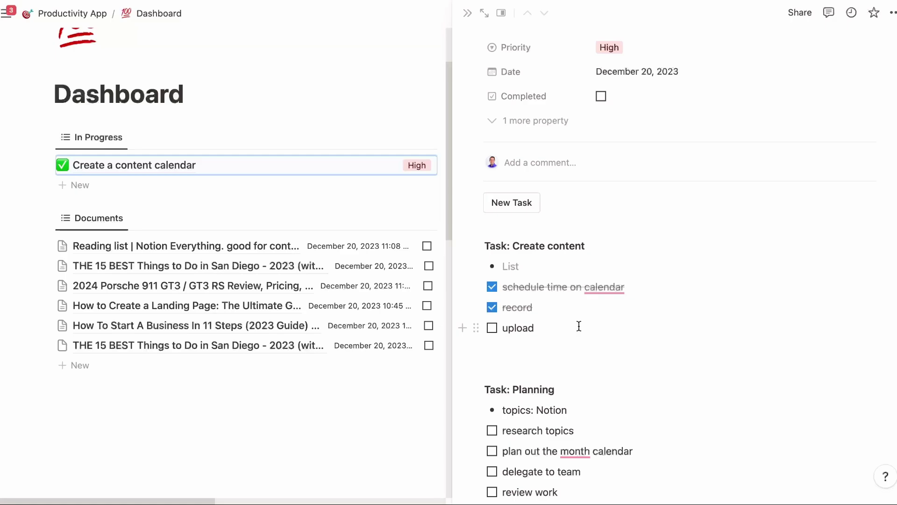
left_click(492, 329)
scroll(518, 430, "down", 2)
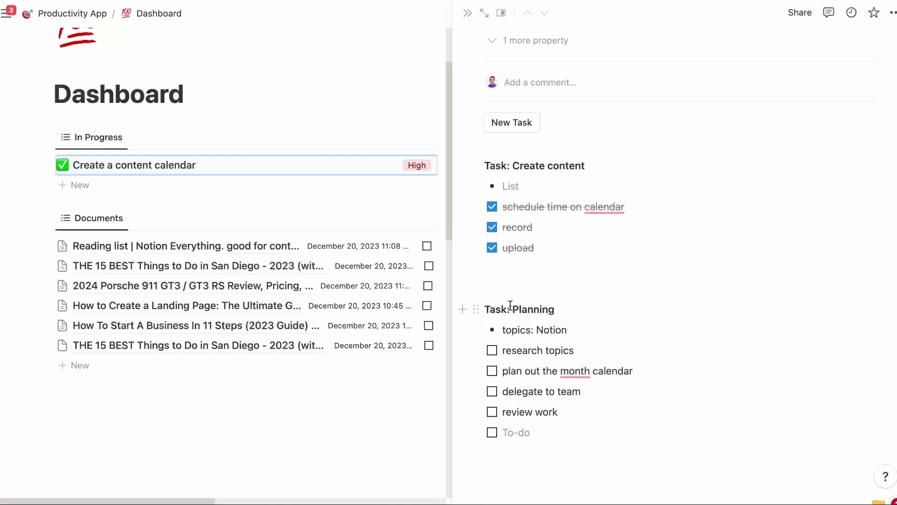
scroll(509, 410, "up", 5)
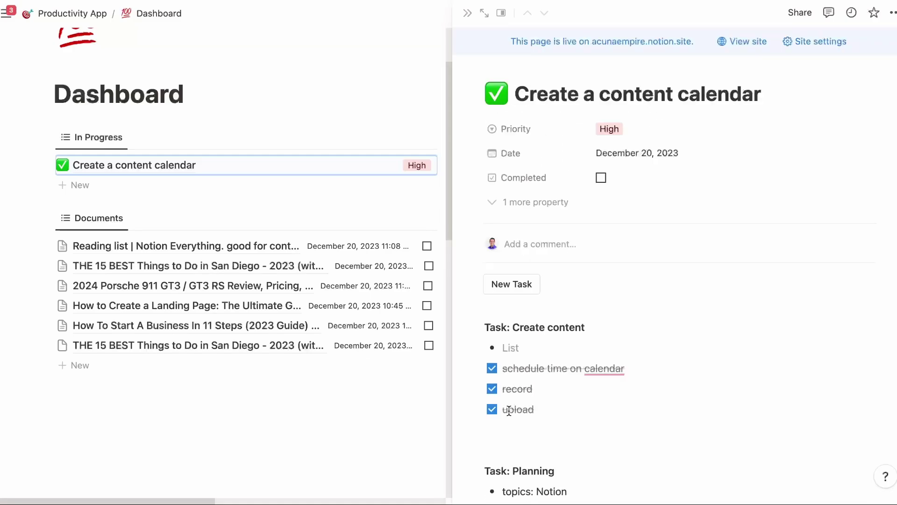
left_click(601, 177)
left_click(217, 426)
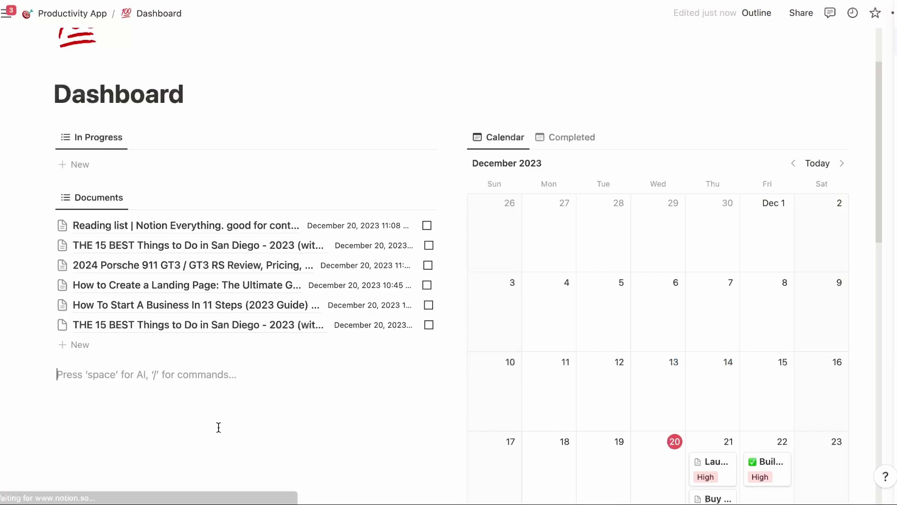
scroll(499, 290, "down", 12)
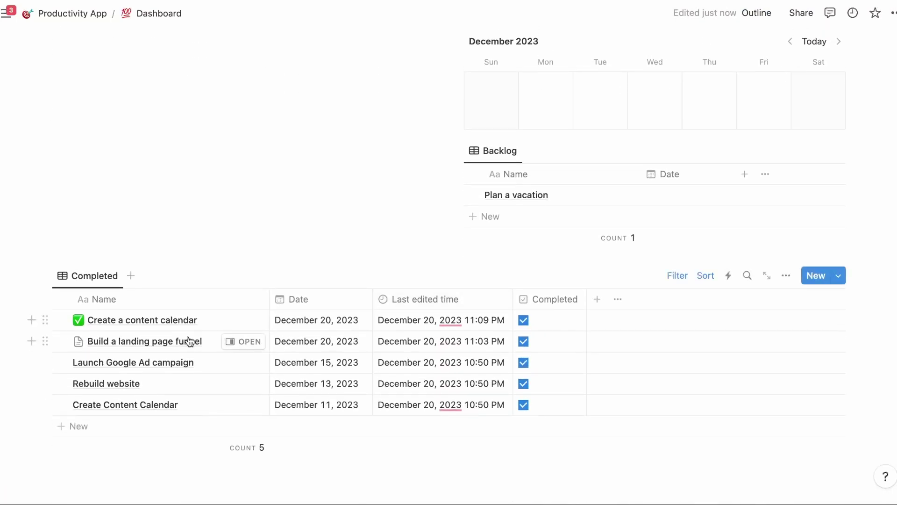
scroll(364, 319, "up", 12)
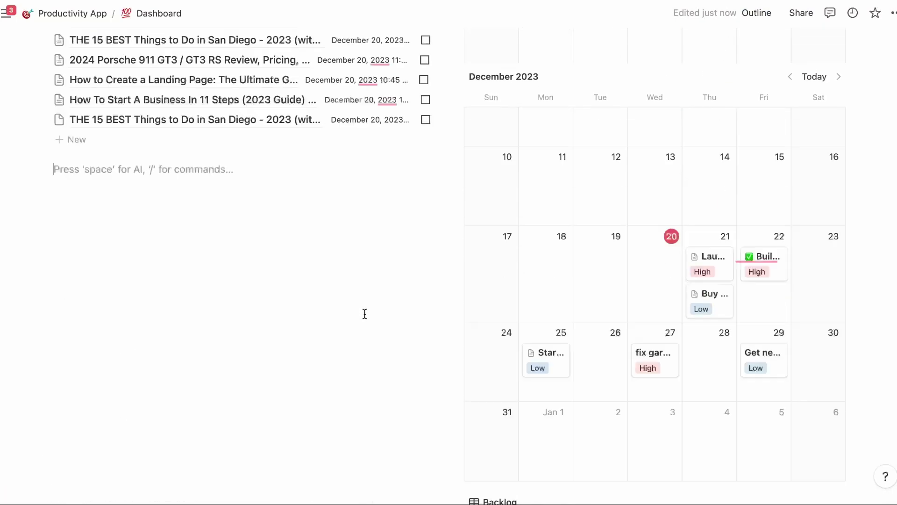
scroll(366, 319, "down", 1)
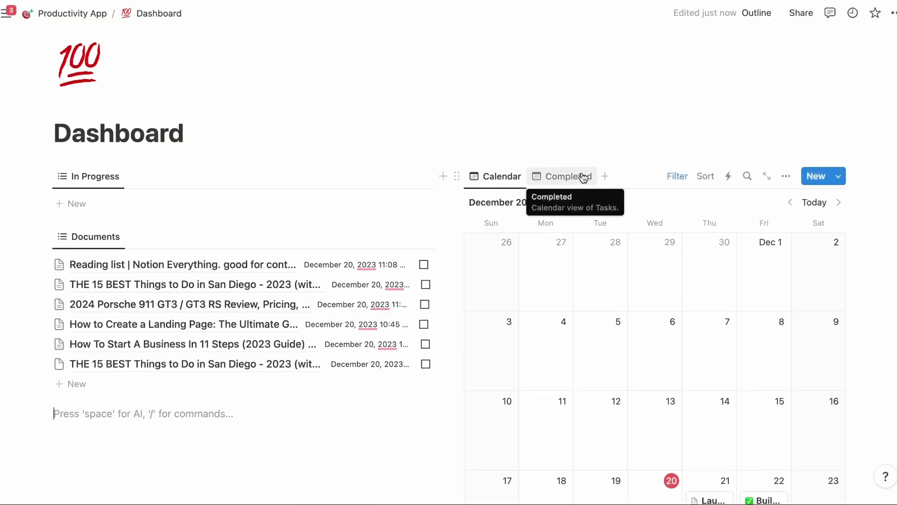
left_click(579, 176)
scroll(603, 318, "down", 2)
scroll(603, 318, "down", 3)
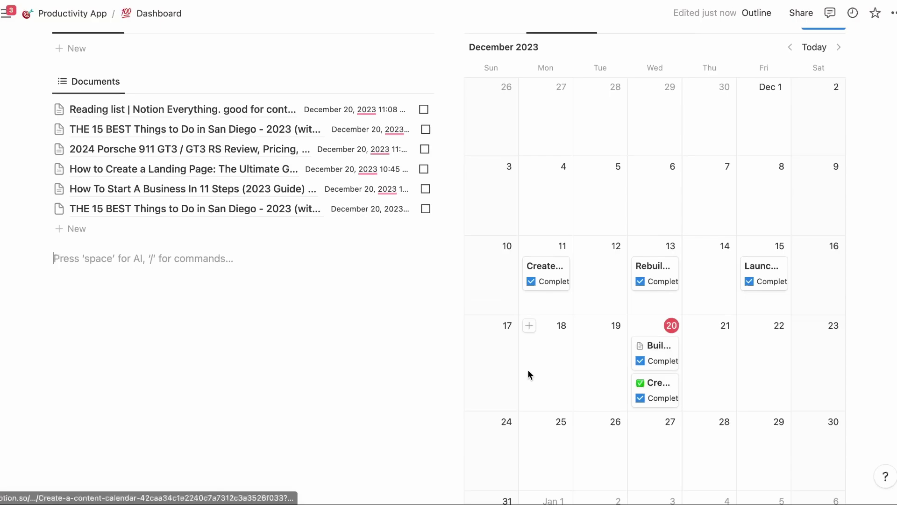
scroll(528, 369, "up", 4)
left_click(516, 194)
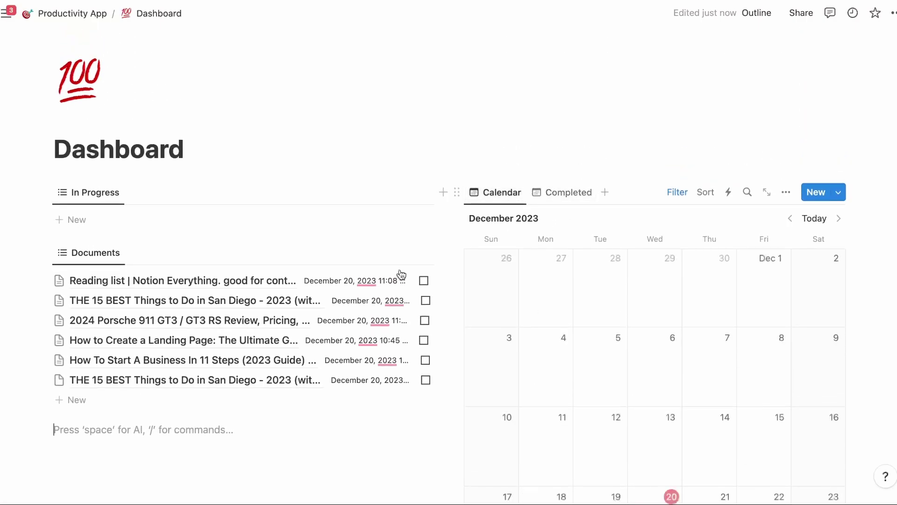
Move Get new tires to December 26 and Buy a Porsche to December 25 in the calendar
scroll(364, 297, "down", 5)
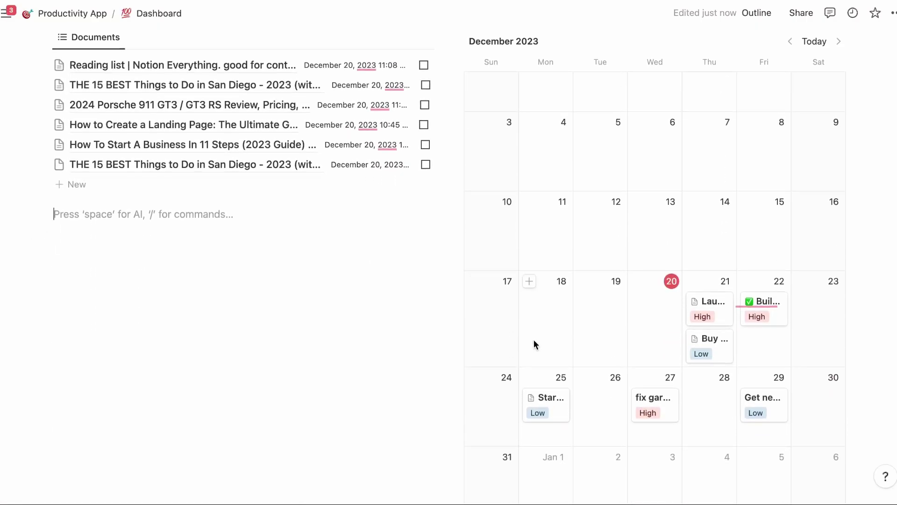
scroll(535, 344, "down", 2)
scroll(535, 344, "up", 2)
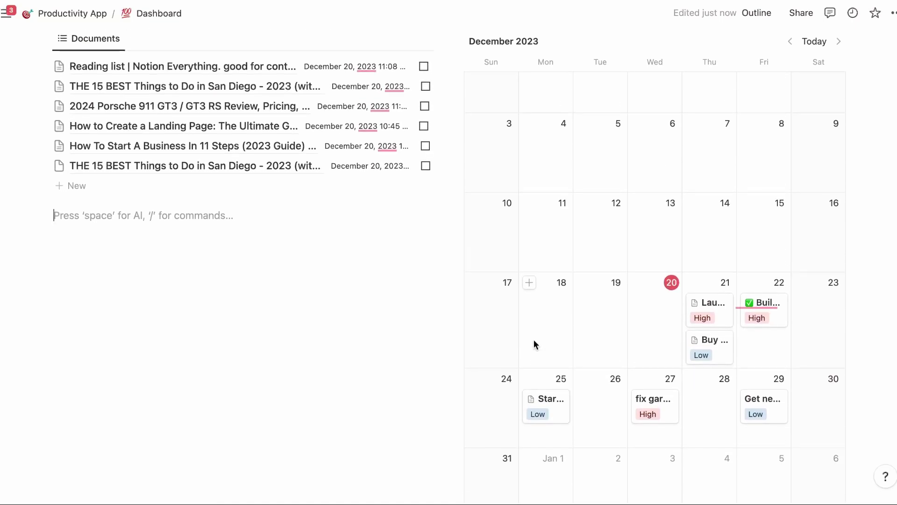
scroll(535, 344, "down", 1)
mouse_move(705, 296)
left_mouse_down()
mouse_move(645, 292)
mouse_move(701, 297)
mouse_move(715, 307)
left_mouse_up()
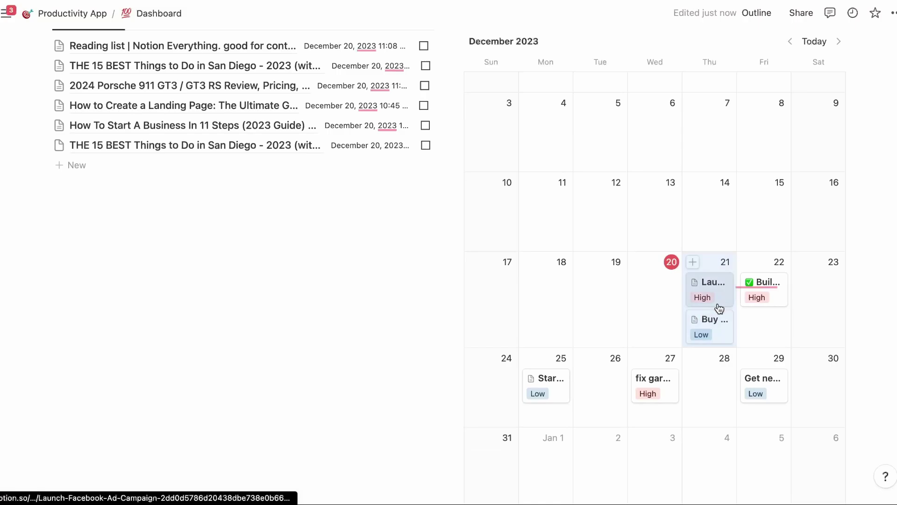
scroll(720, 309, "down", 2)
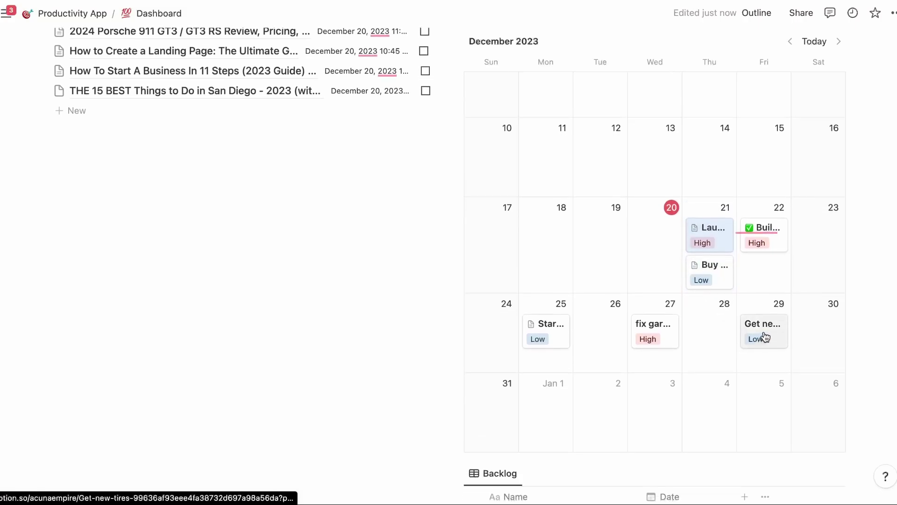
left_click_drag(764, 336, 599, 335)
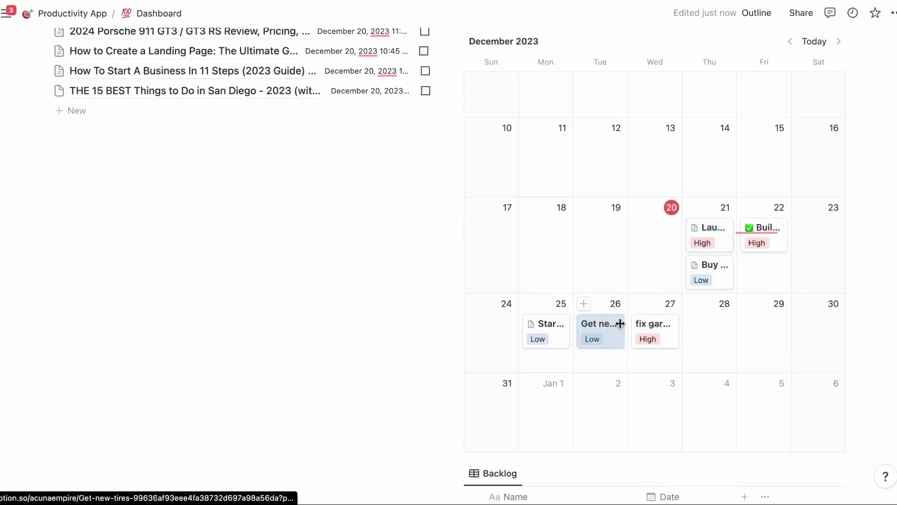
scroll(620, 324, "down", 1)
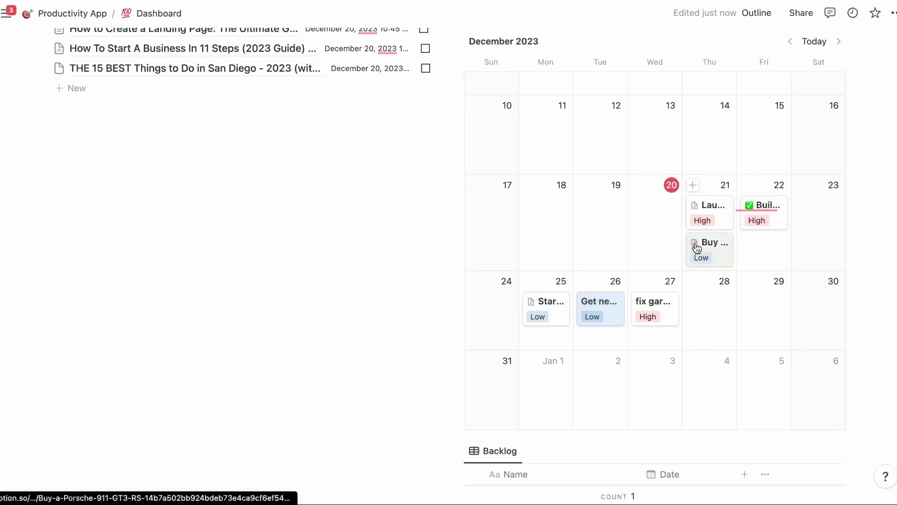
left_click_drag(697, 248, 547, 299)
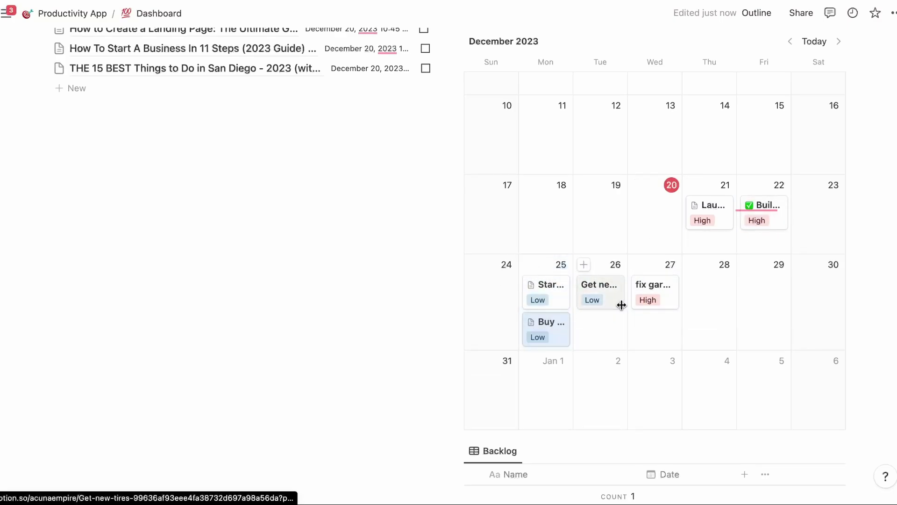
scroll(621, 305, "down", 5)
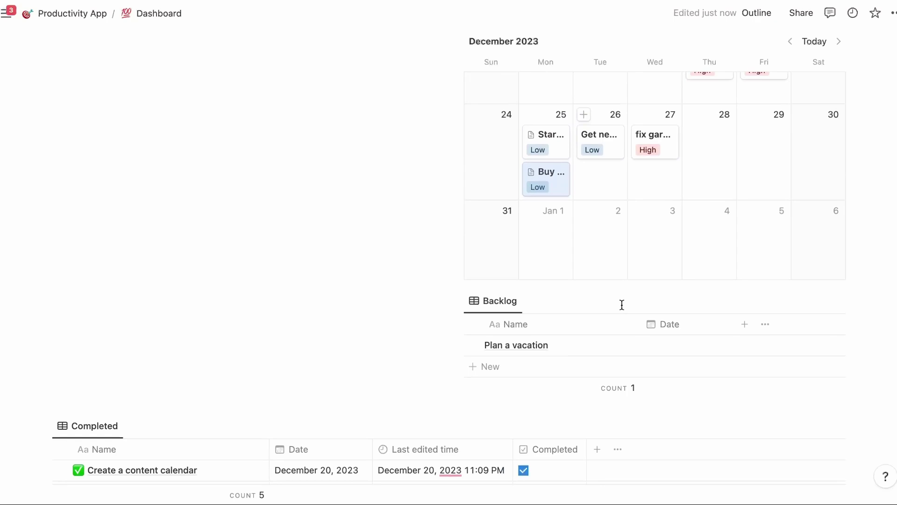
scroll(613, 390, "up", 2)
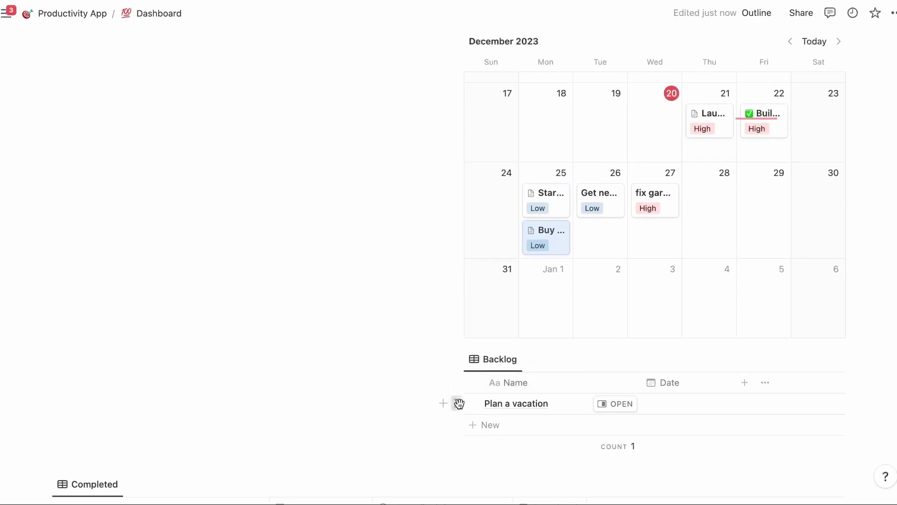
Schedule Plan a vacation on December 29 and add 'fix the back door' to the Backlog
left_click_drag(459, 403, 749, 192)
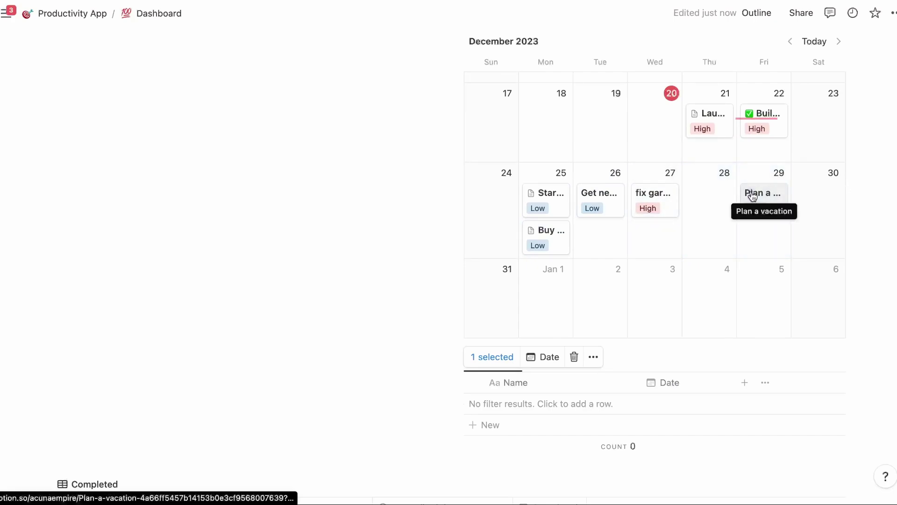
left_click(510, 428)
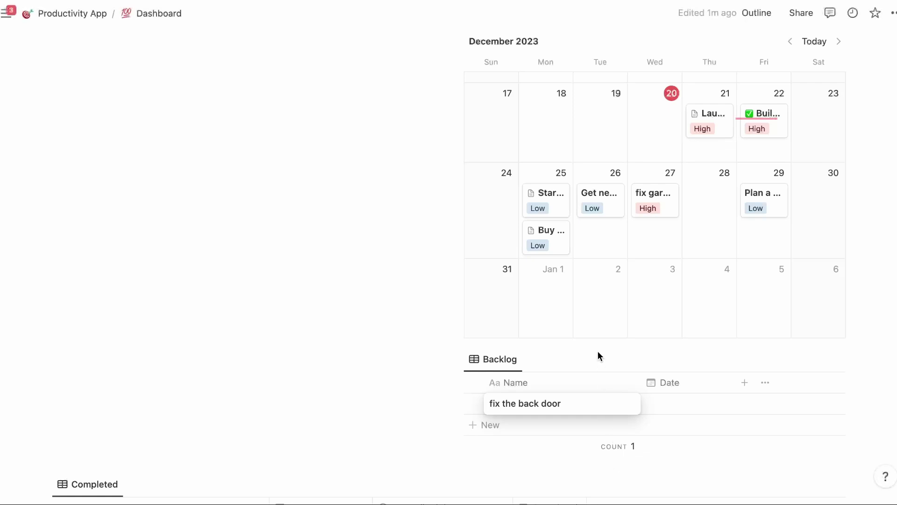
key("Escape")
scroll(606, 363, "up", 3)
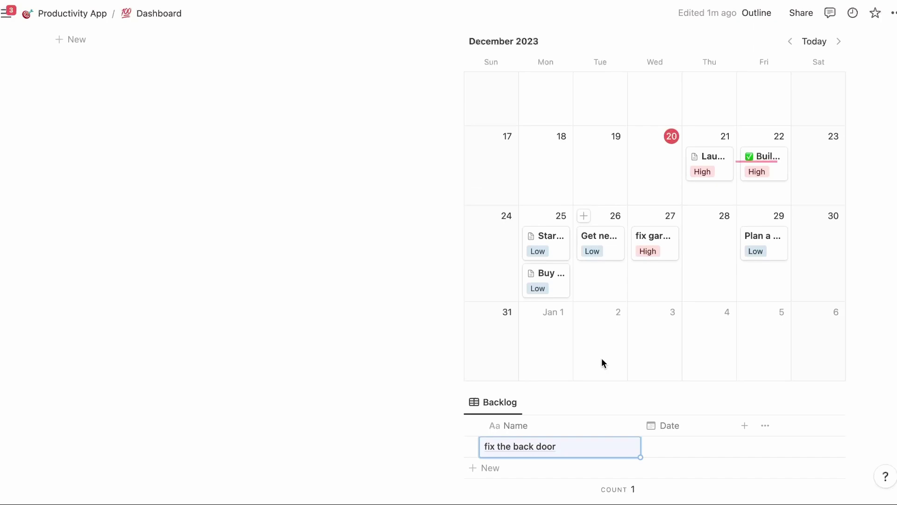
scroll(602, 360, "up", 6)
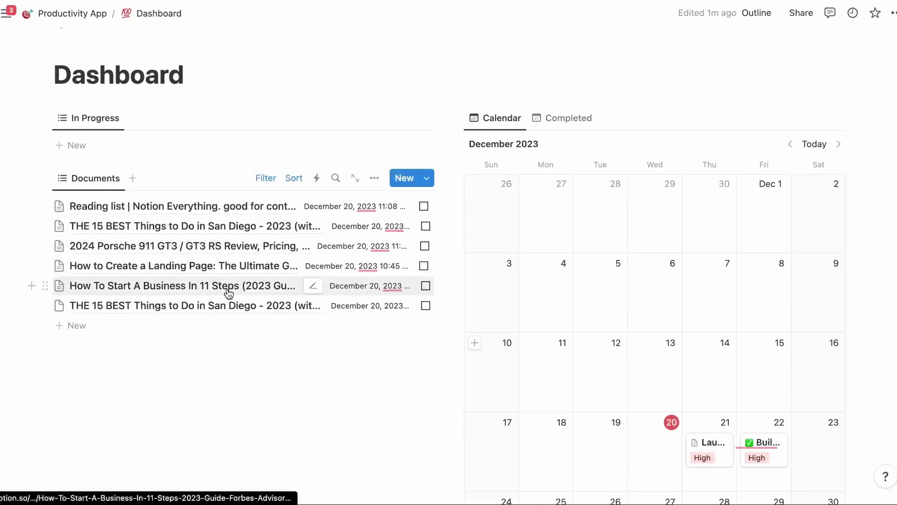
Move Build a new Website, Plan a vacation and Get new tires to December 20
scroll(564, 286, "down", 3)
left_click_drag(776, 362, 664, 358)
left_click(714, 368)
key("Escape")
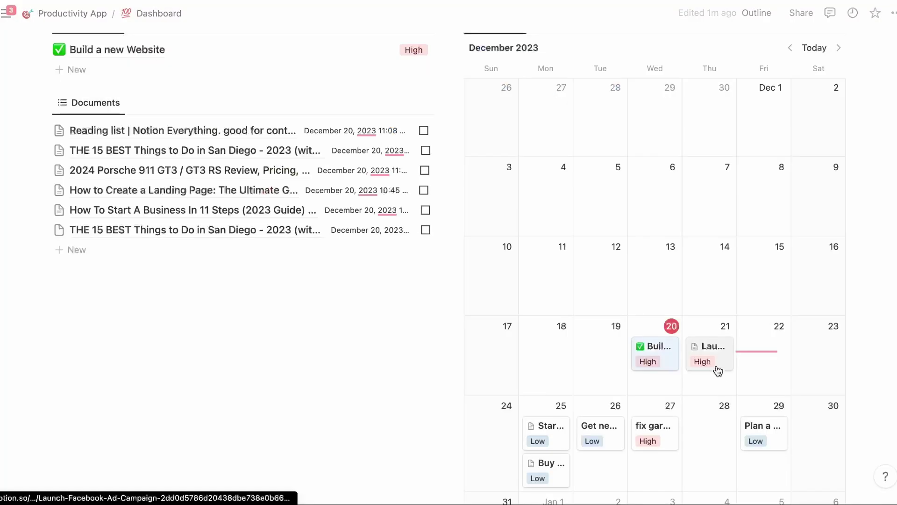
left_click_drag(757, 441, 657, 357)
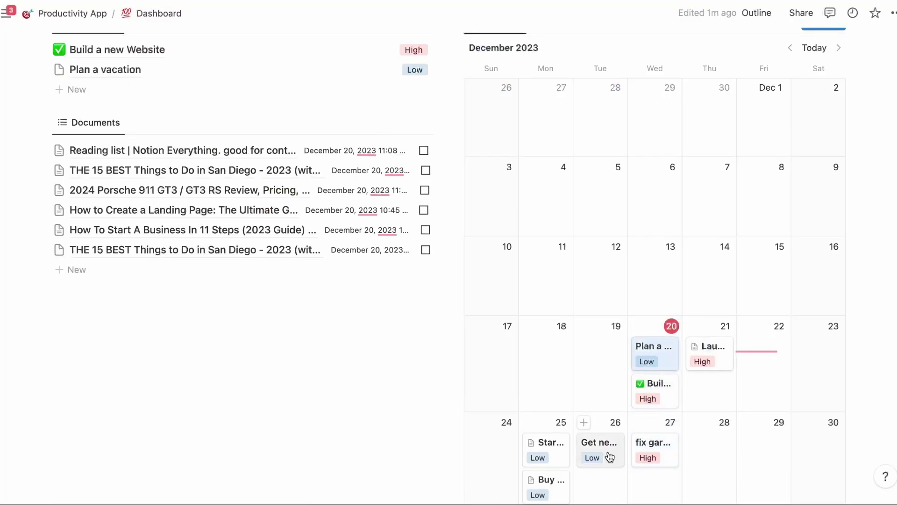
left_click_drag(607, 456, 654, 390)
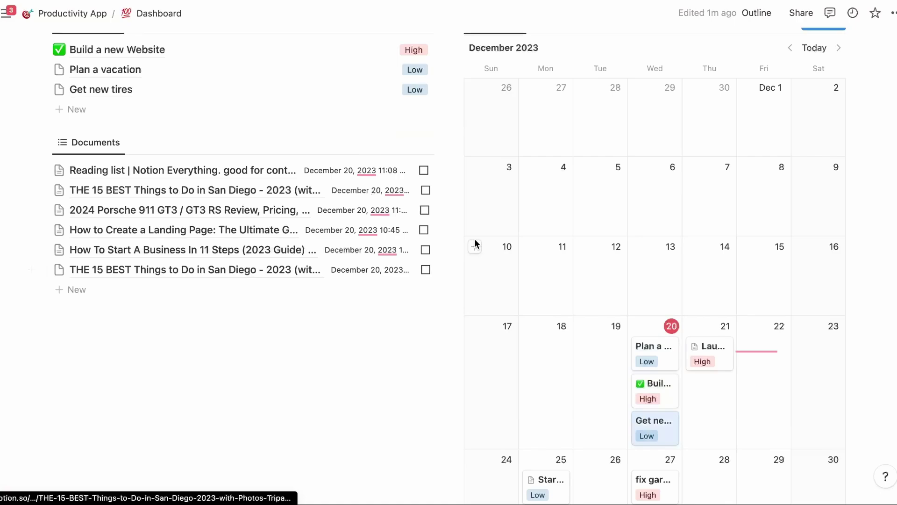
scroll(473, 421, "up", 5)
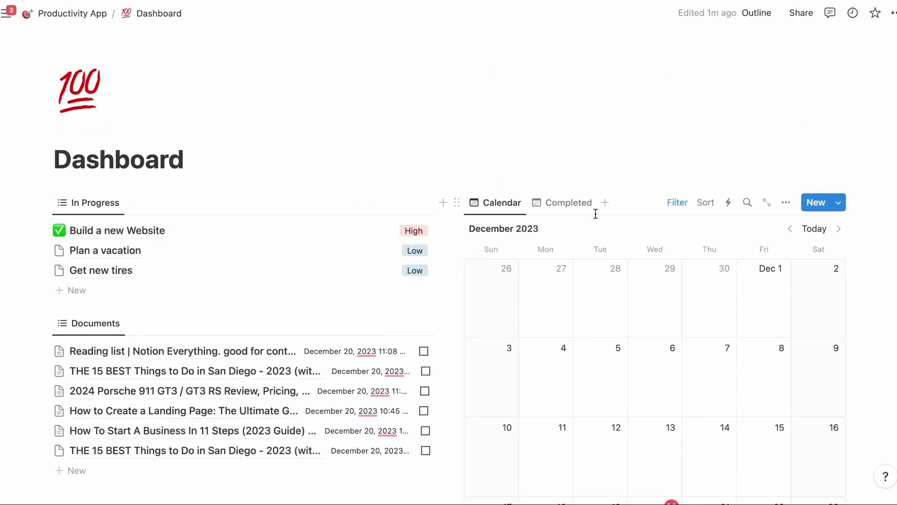
scroll(595, 213, "down", 3)
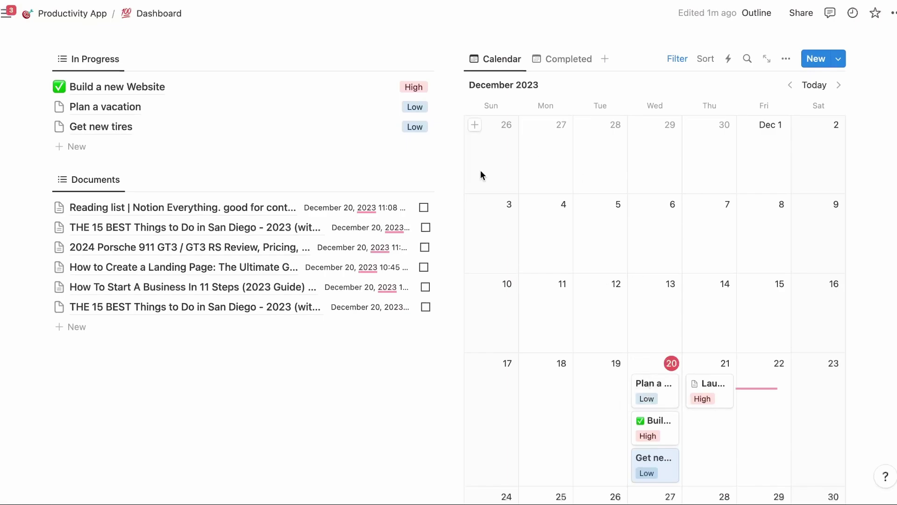
scroll(444, 172, "up", 1)
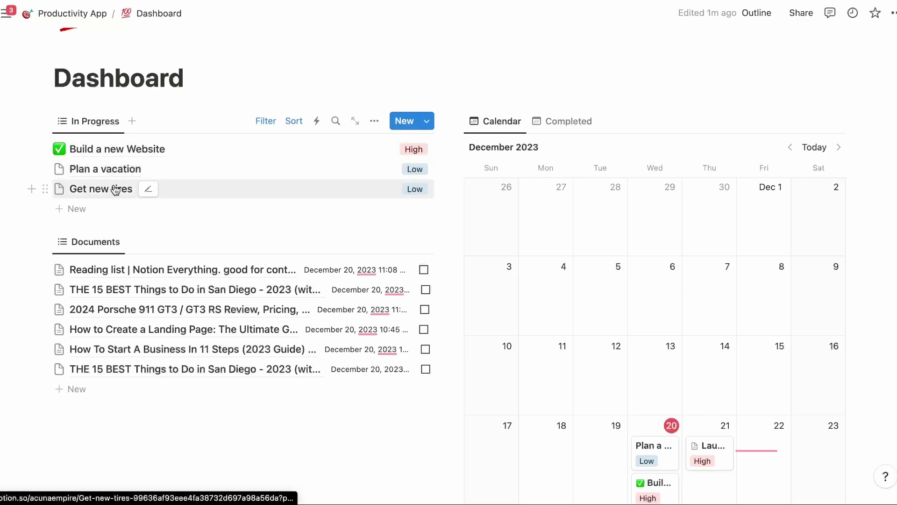
Change Get new tires' priority to Medium
left_click(413, 189)
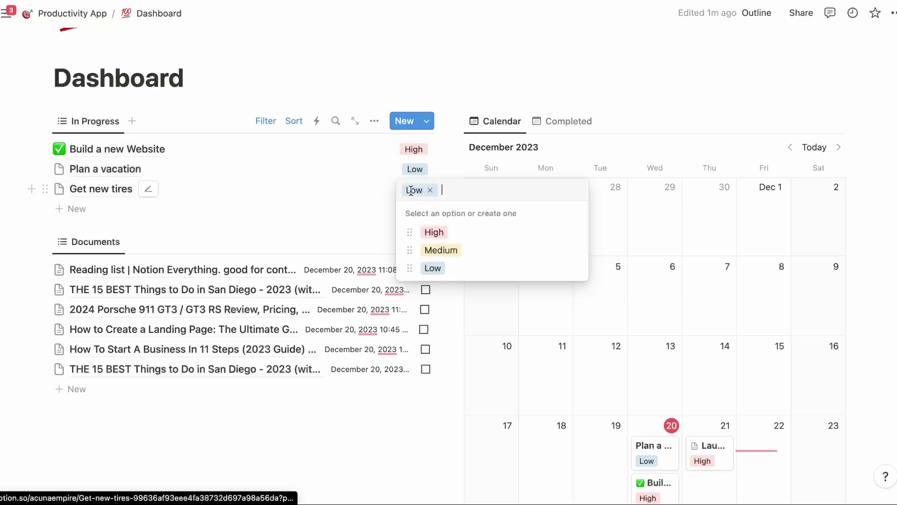
left_click(435, 251)
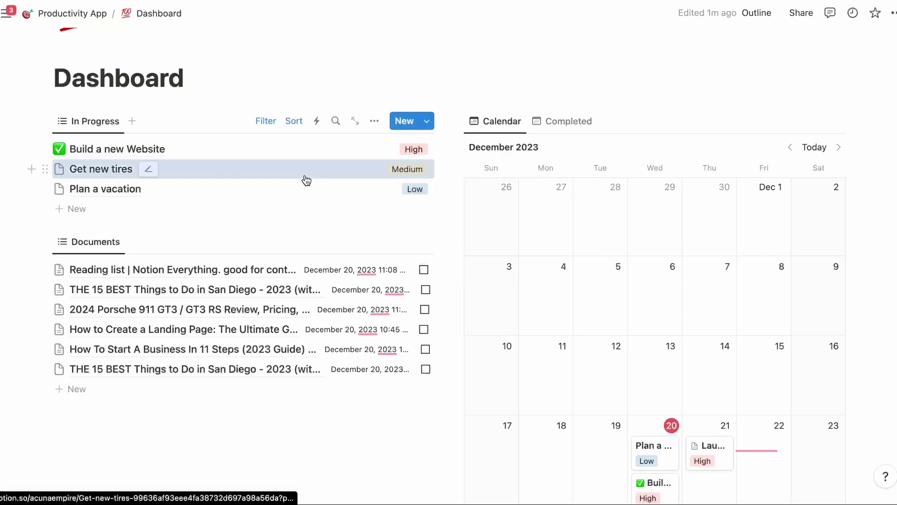
scroll(321, 194, "down", 3)
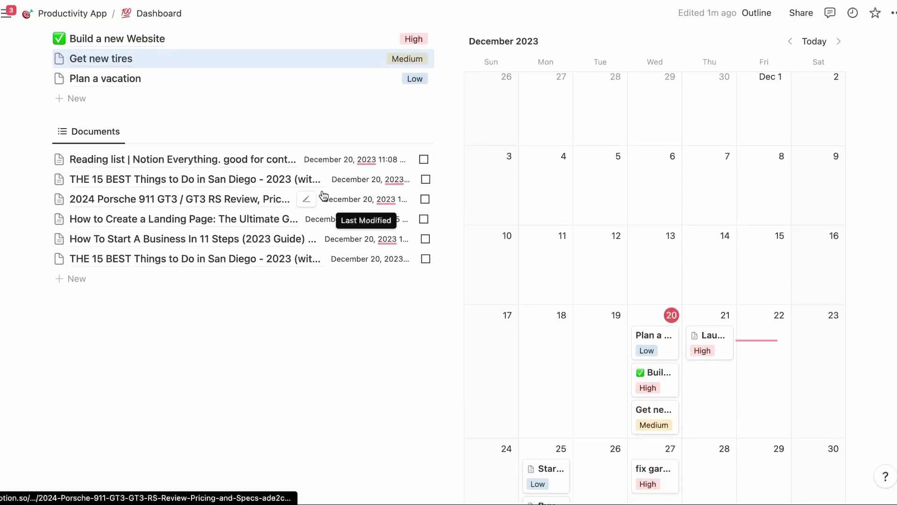
scroll(350, 196, "down", 3)
scroll(590, 358, "down", 2)
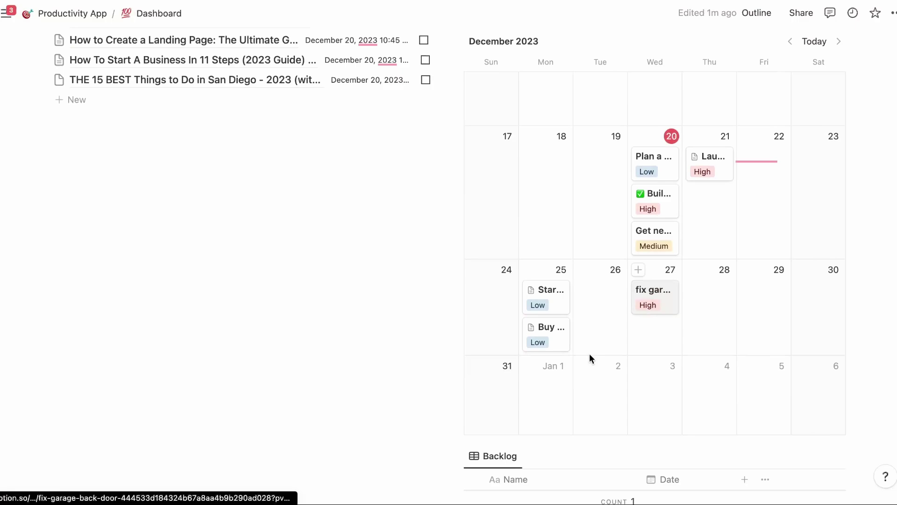
scroll(367, 434, "down", 5)
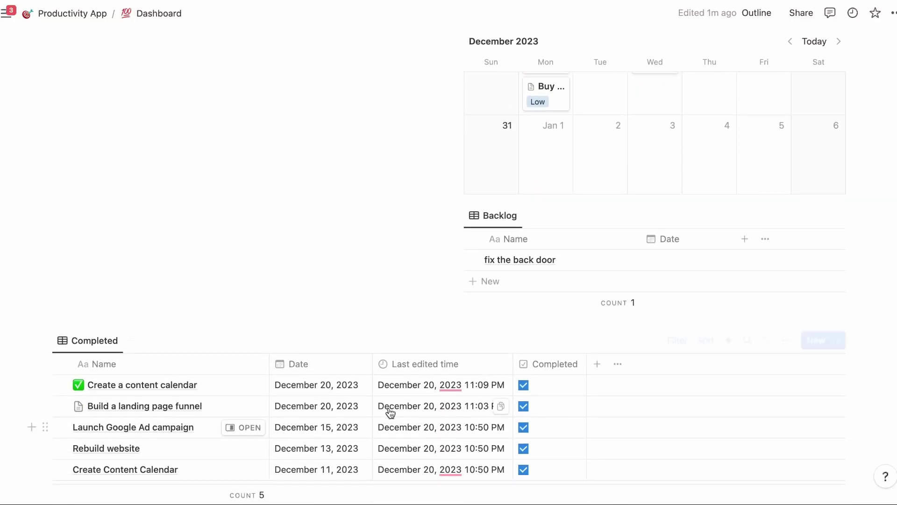
scroll(396, 406, "up", 10)
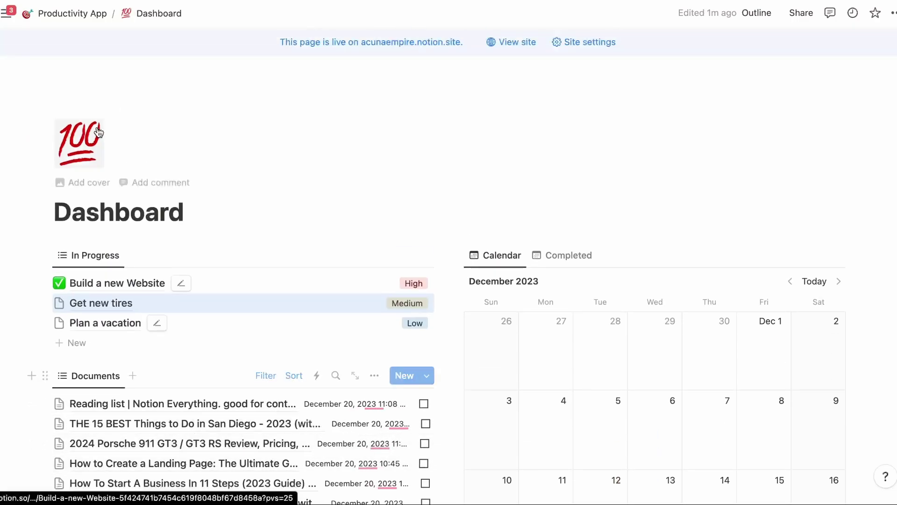